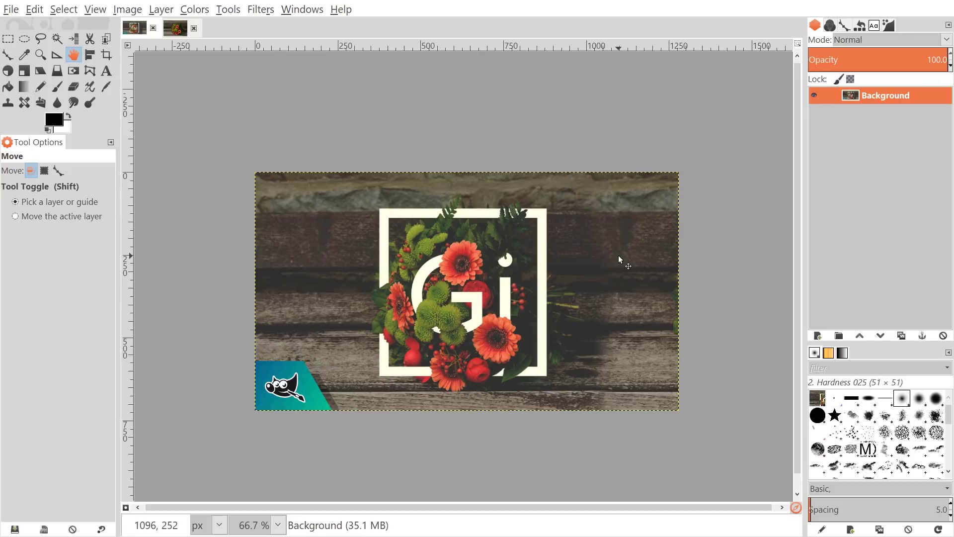
Compare the finished framed "Gi" flower design with the plain bouquet photo.
{"action": "left_click_drag", "start_coordinate": [579, 266], "coordinate": [587, 243]}
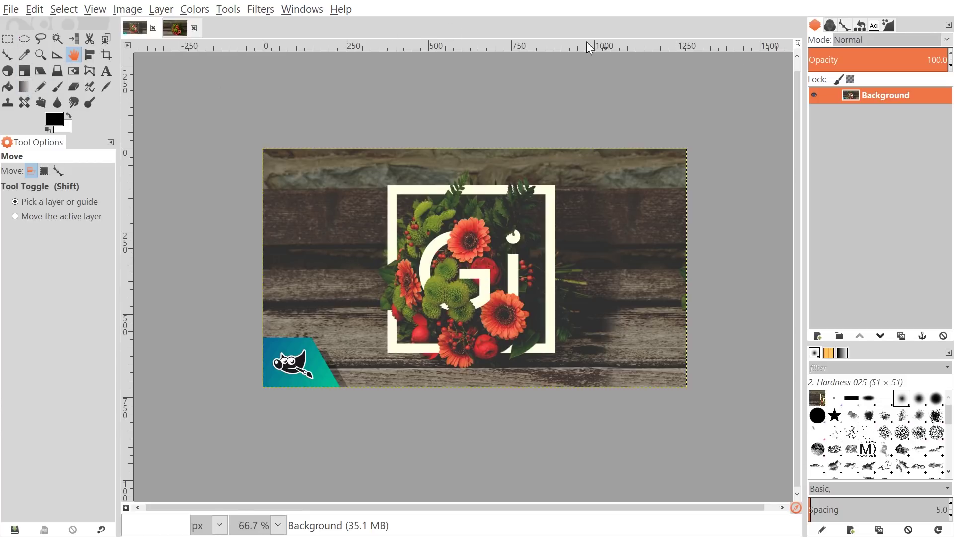
{"action": "left_click_drag", "start_coordinate": [491, 284], "coordinate": [502, 279]}
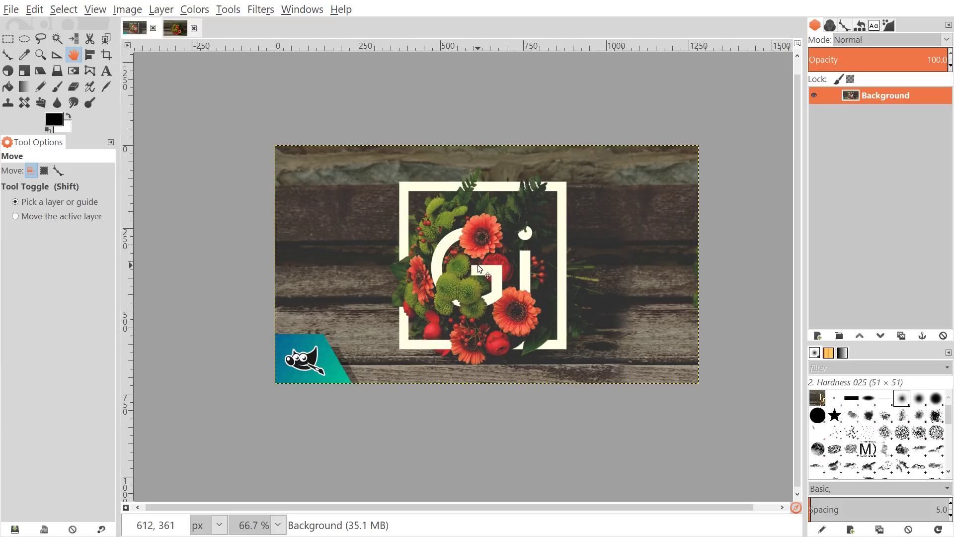
{"action": "left_click", "coordinate": [174, 26]}
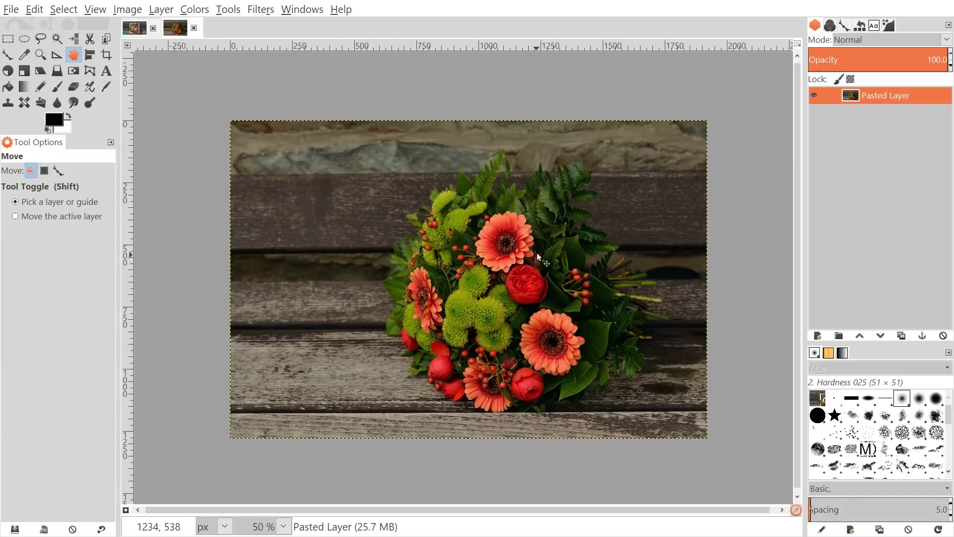
{"action": "left_click_drag", "start_coordinate": [516, 267], "coordinate": [490, 288]}
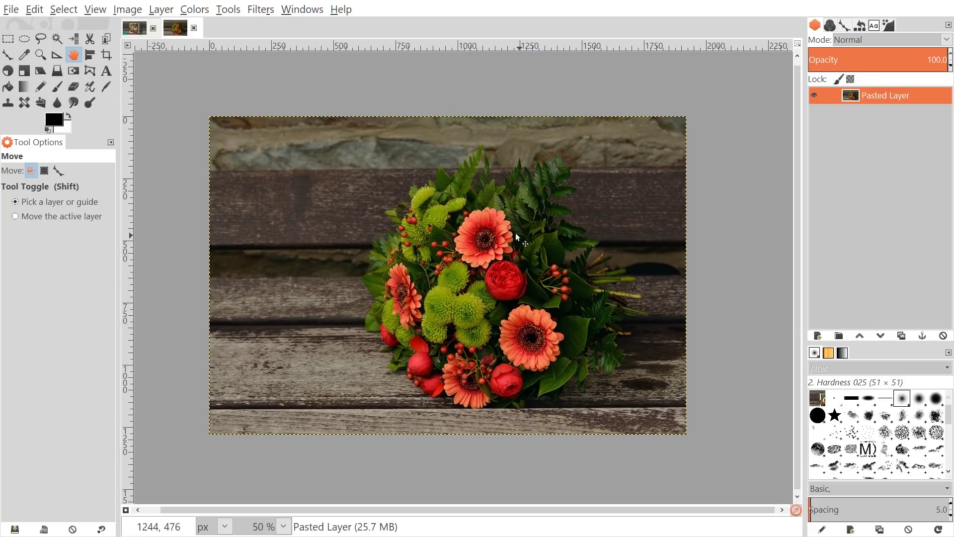
{"action": "left_click", "coordinate": [140, 26]}
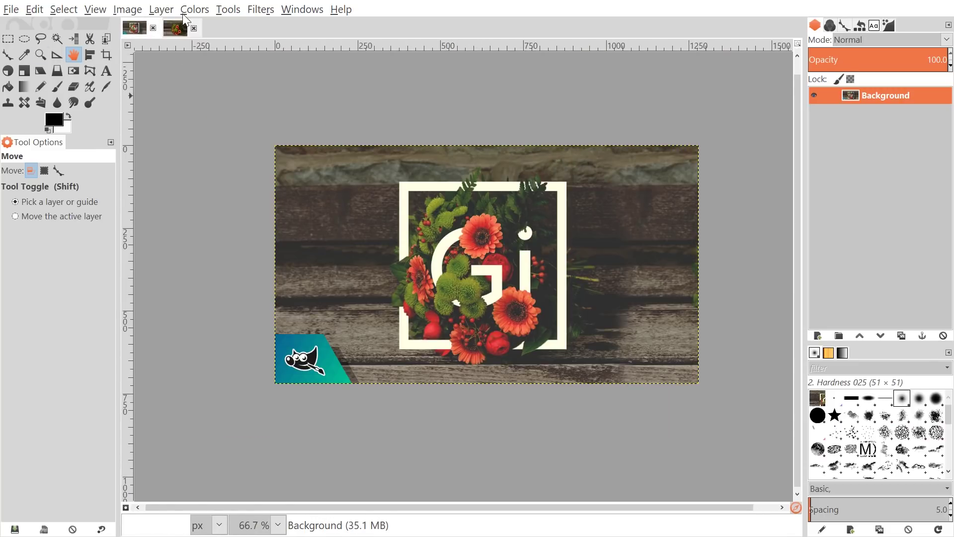
{"action": "left_click", "coordinate": [177, 27]}
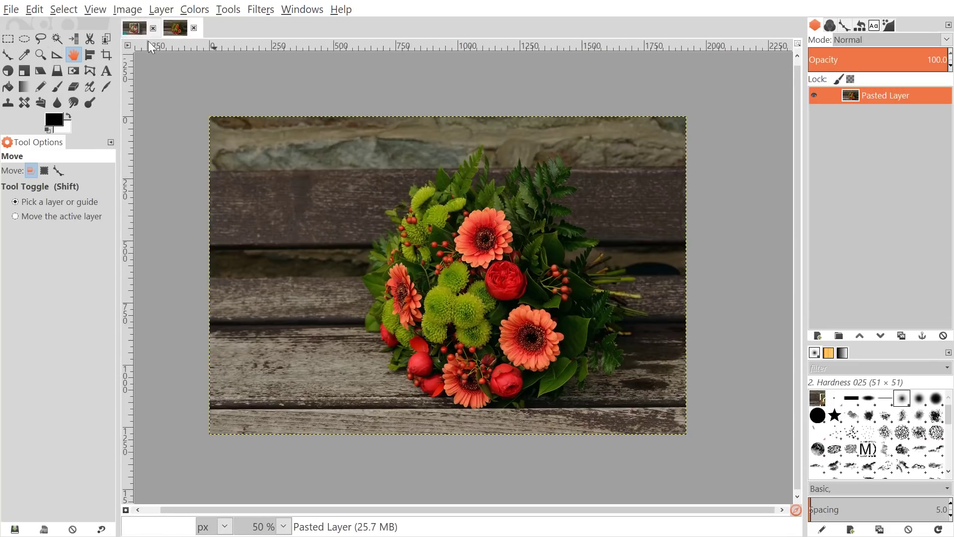
Add the white text "Gi" in Acre Medium at 601 px over the bouquet photo.
{"action": "left_click", "coordinate": [106, 70]}
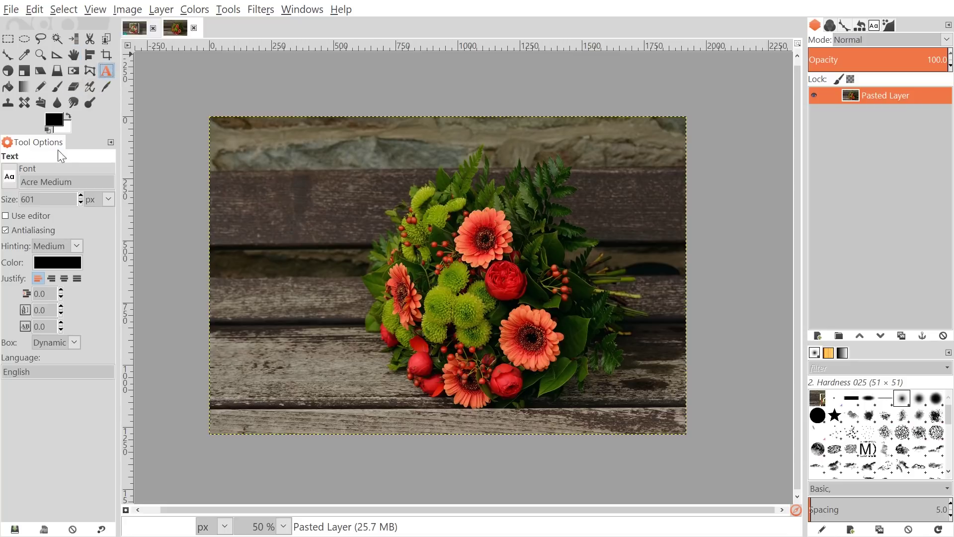
{"action": "left_click", "coordinate": [70, 114]}
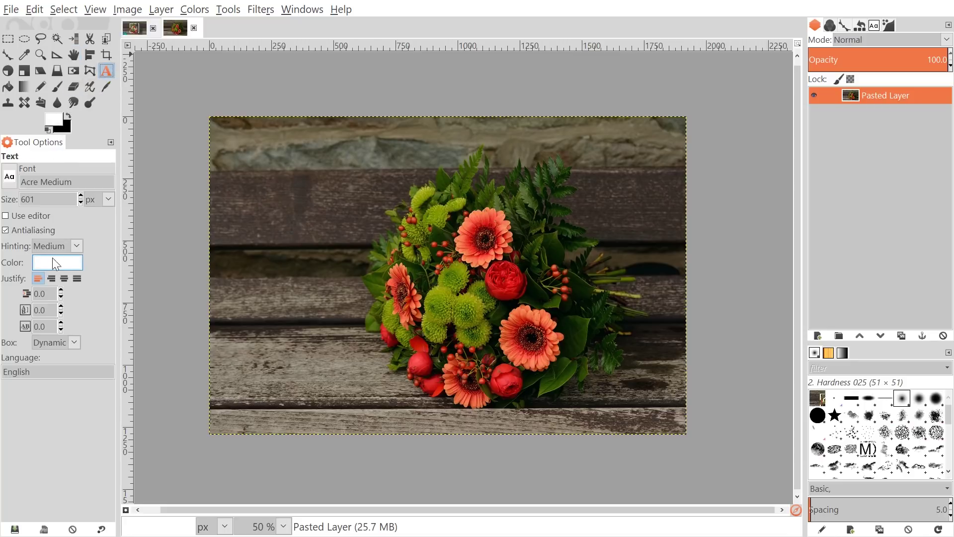
{"action": "scroll", "coordinate": [239, 292], "scroll_direction": "right", "scroll_amount": 1}
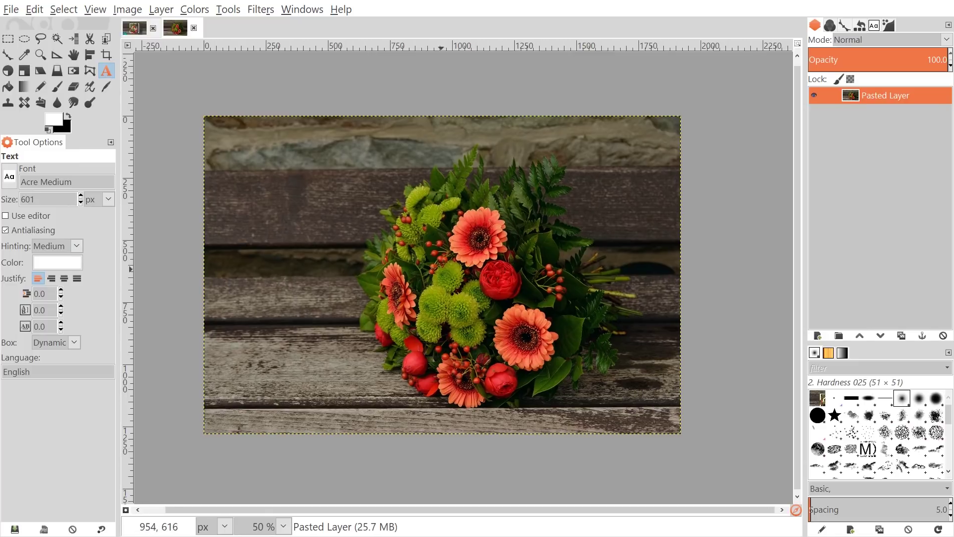
{"action": "left_click", "coordinate": [426, 268]}
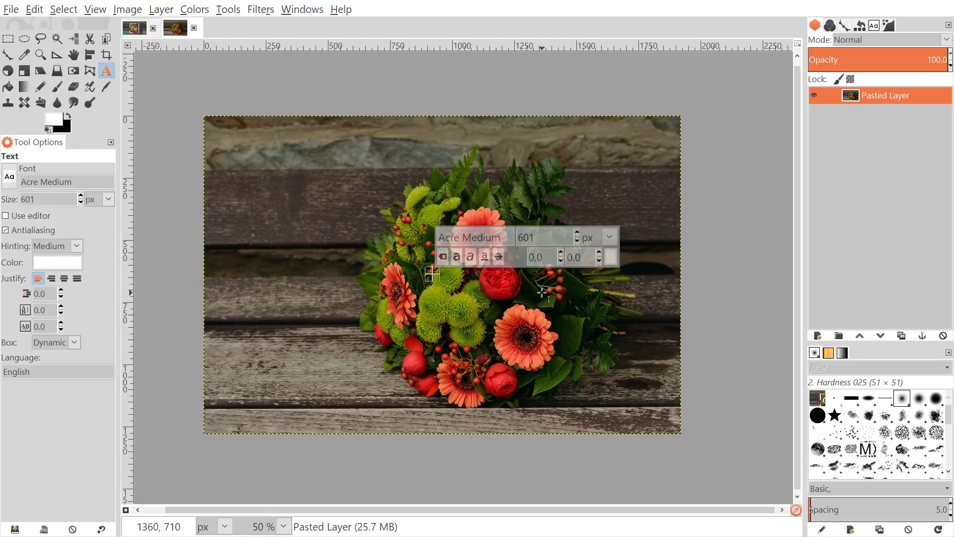
{"action": "type", "text": "Gi"}
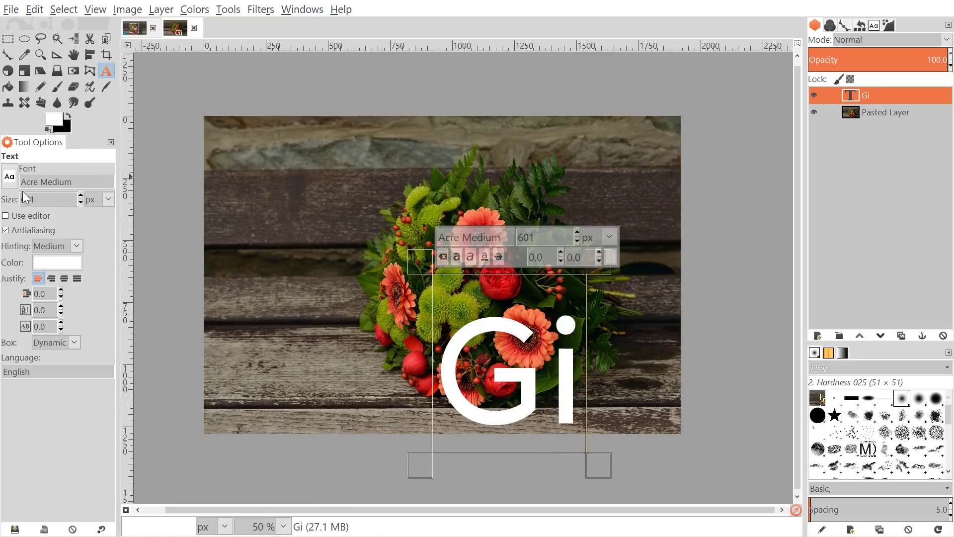
Reduce the "Gi" text size to 590 px, keeping the Acre Medium font.
{"action": "left_click", "coordinate": [81, 202]}
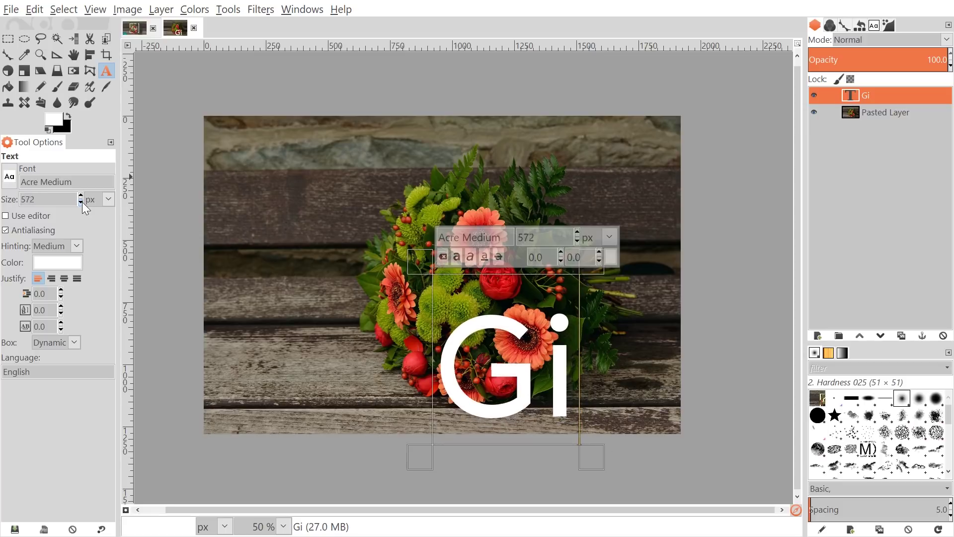
{"action": "left_click", "coordinate": [81, 202]}
{"action": "left_click", "coordinate": [80, 193]}
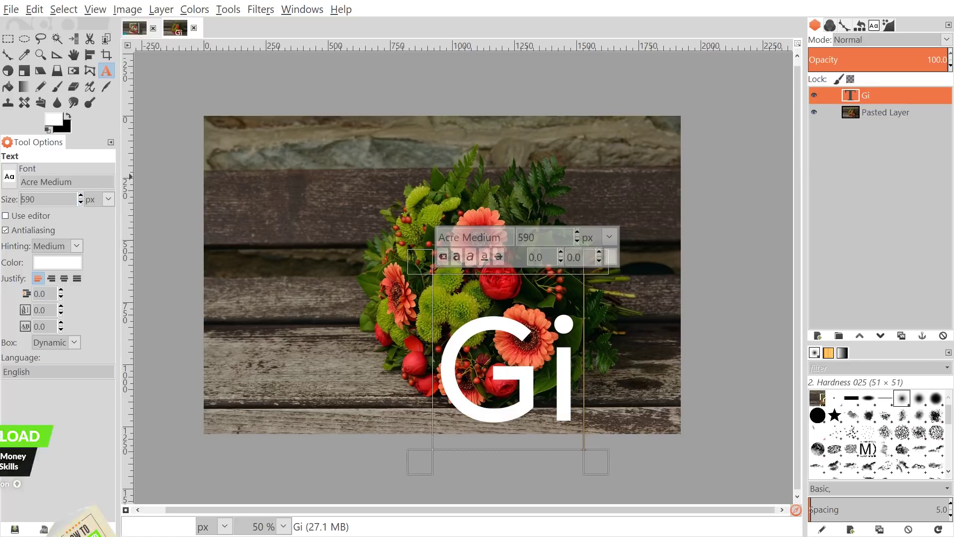
{"action": "left_click", "coordinate": [10, 177]}
{"action": "left_click", "coordinate": [92, 169]}
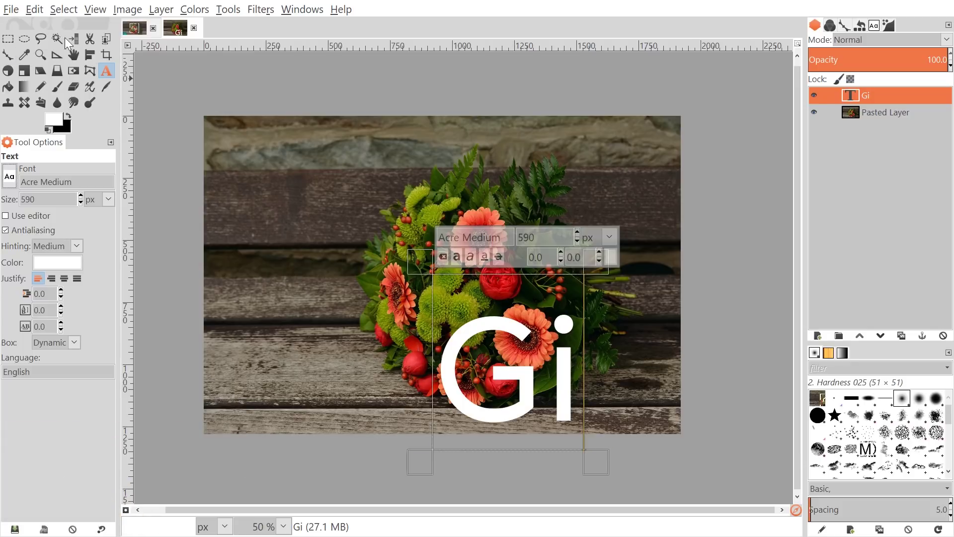
Move the "Gi" text up so that it sits over the middle of the bouquet.
{"action": "left_click", "coordinate": [74, 55]}
{"action": "left_click_drag", "start_coordinate": [519, 328], "coordinate": [488, 240]}
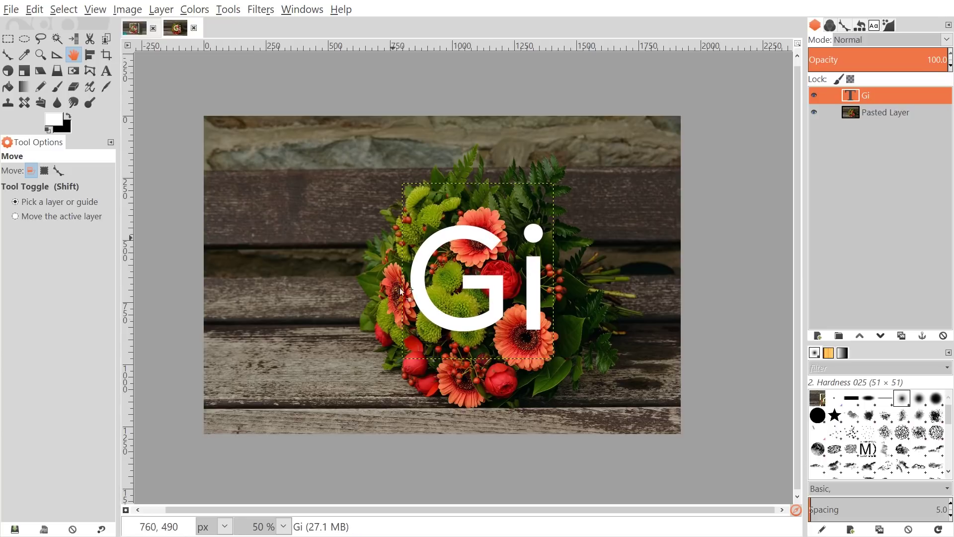
{"action": "left_click_drag", "start_coordinate": [508, 348], "coordinate": [502, 359]}
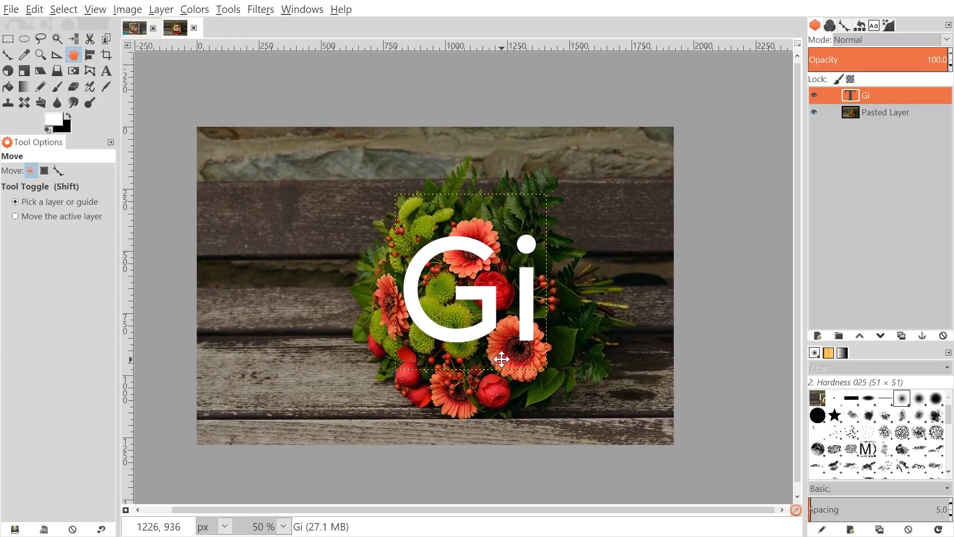
Add a transparent 1920 × 1280 px layer above the text and check the frame in the finished reference design.
{"action": "left_click", "coordinate": [816, 337]}
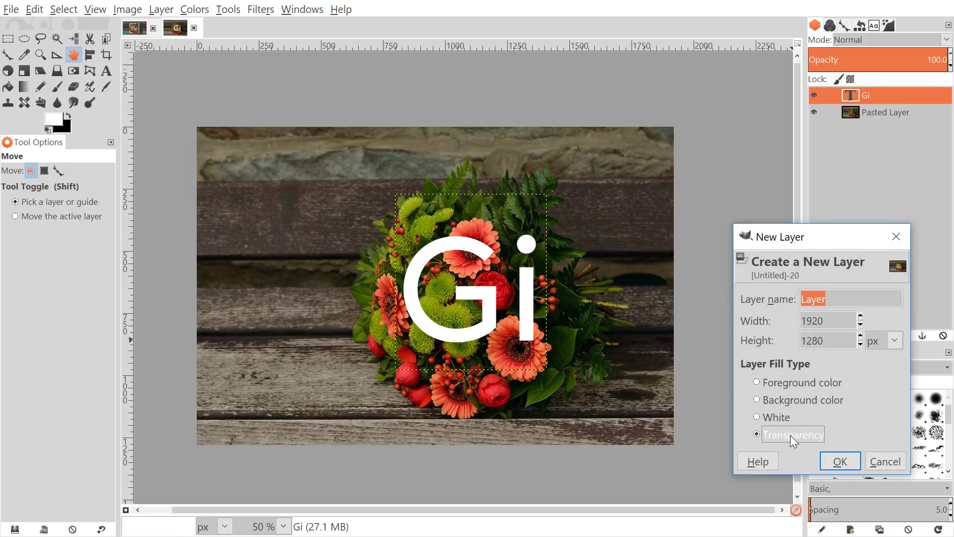
{"action": "left_click", "coordinate": [839, 462]}
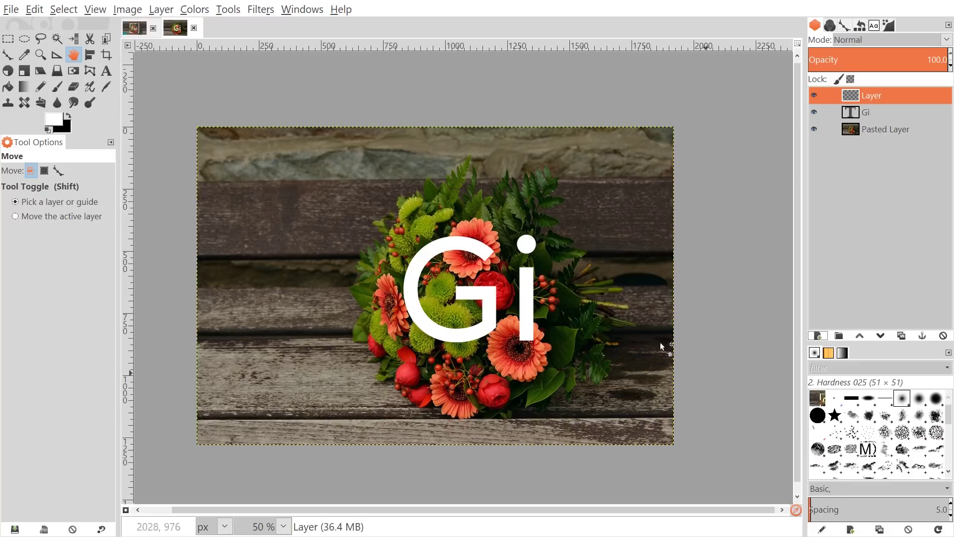
{"action": "left_click", "coordinate": [133, 30]}
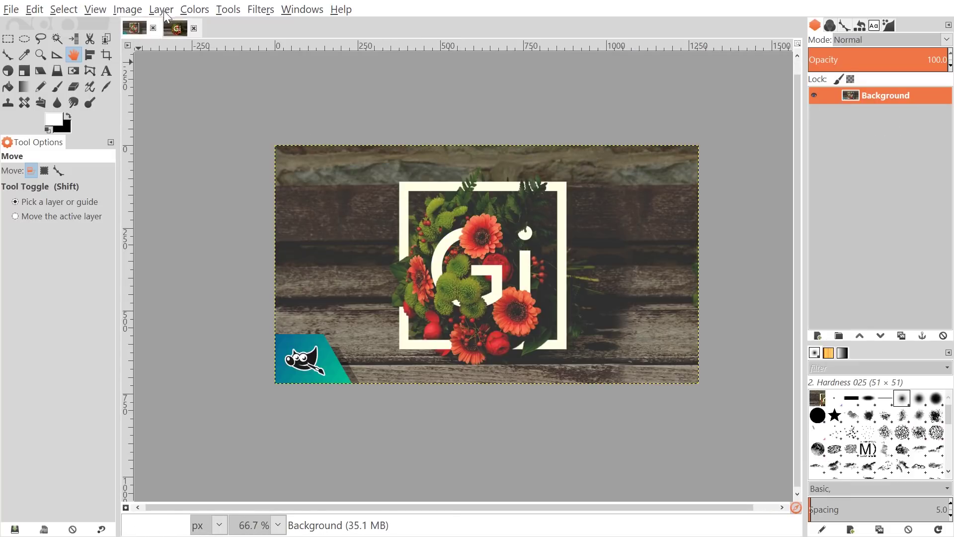
{"action": "left_click", "coordinate": [179, 30]}
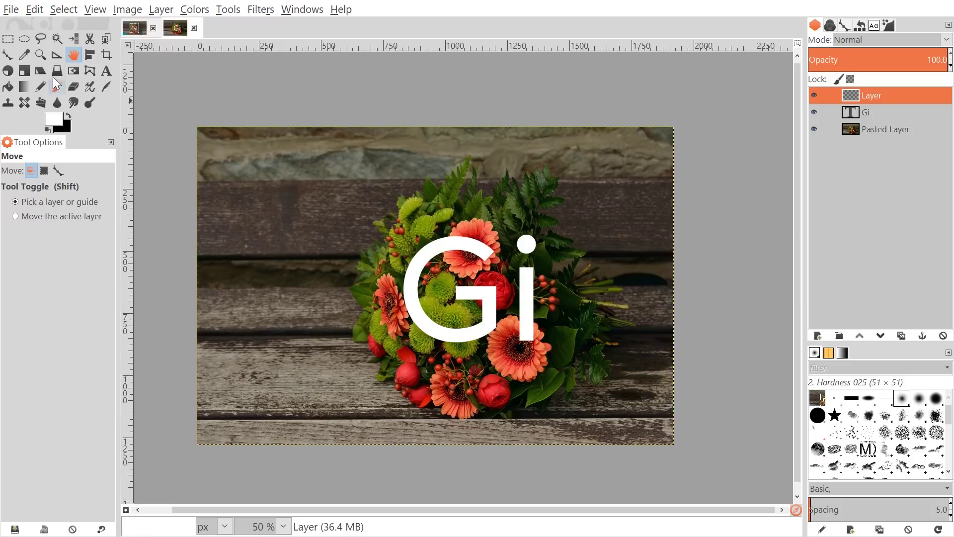
Make a square rectangle selection of about 840 × 840 px around the "Gi" text, with its corner at about 694, 246.
{"action": "left_click", "coordinate": [8, 39]}
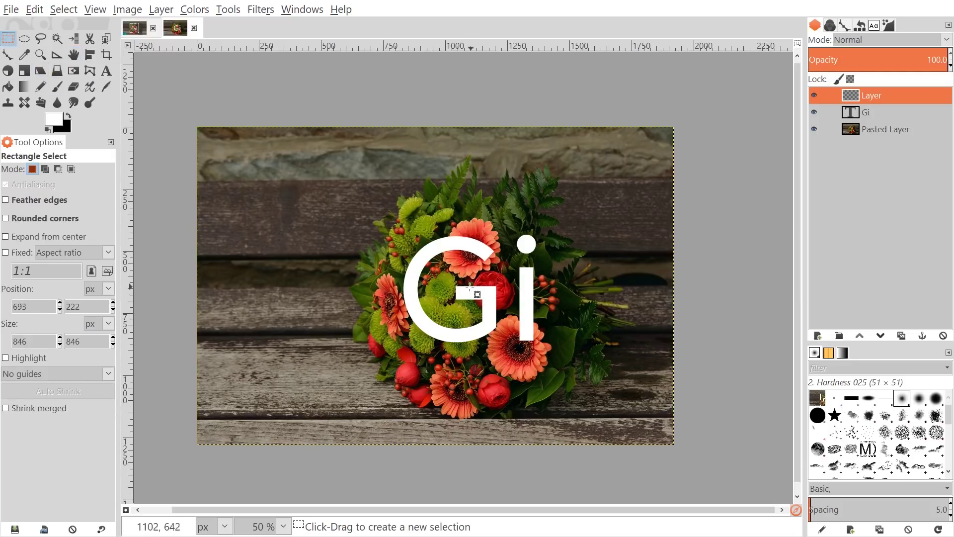
{"action": "left_click_drag", "start_coordinate": [474, 292], "coordinate": [578, 381]}
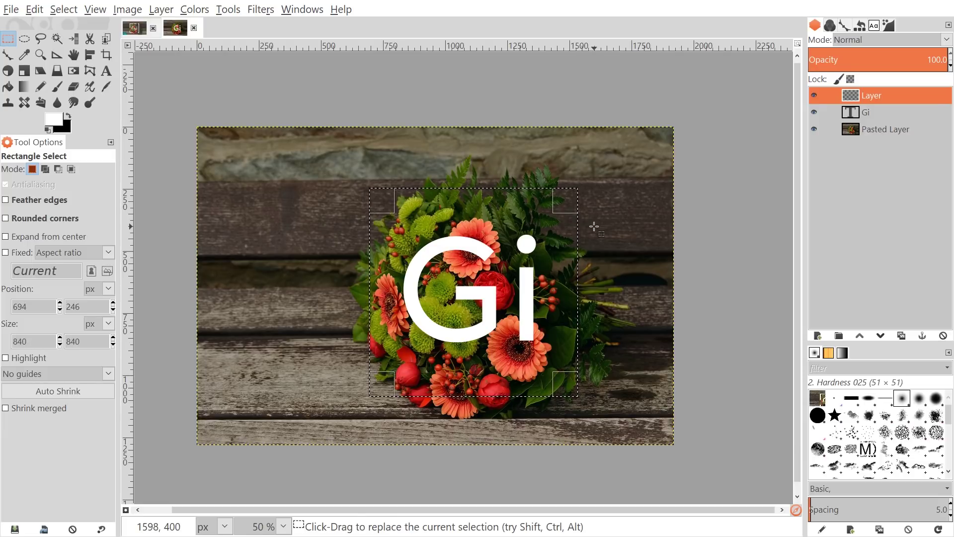
{"action": "key", "text": "Return"}
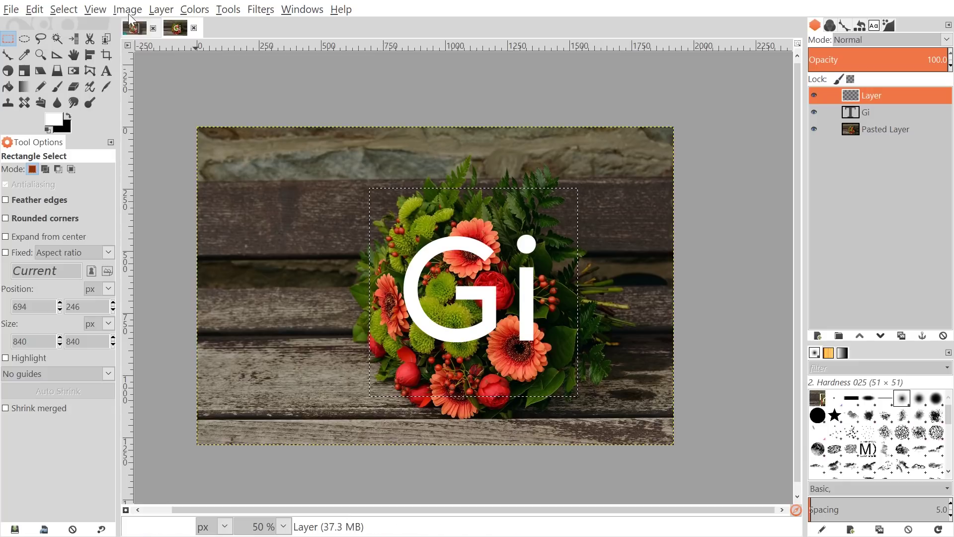
Stroke the square selection on the new layer with a solid white line 50 px wide.
{"action": "left_click", "coordinate": [37, 10]}
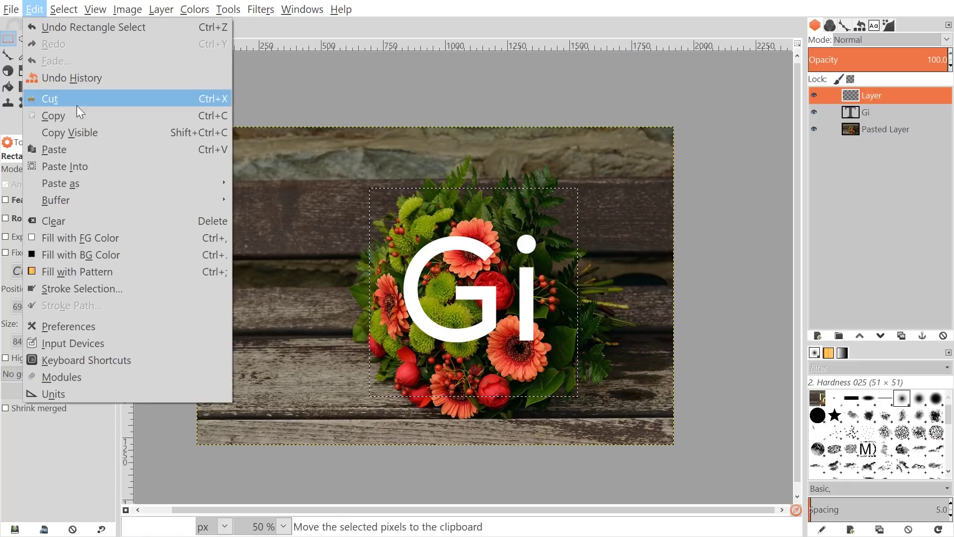
{"action": "left_click", "coordinate": [92, 291]}
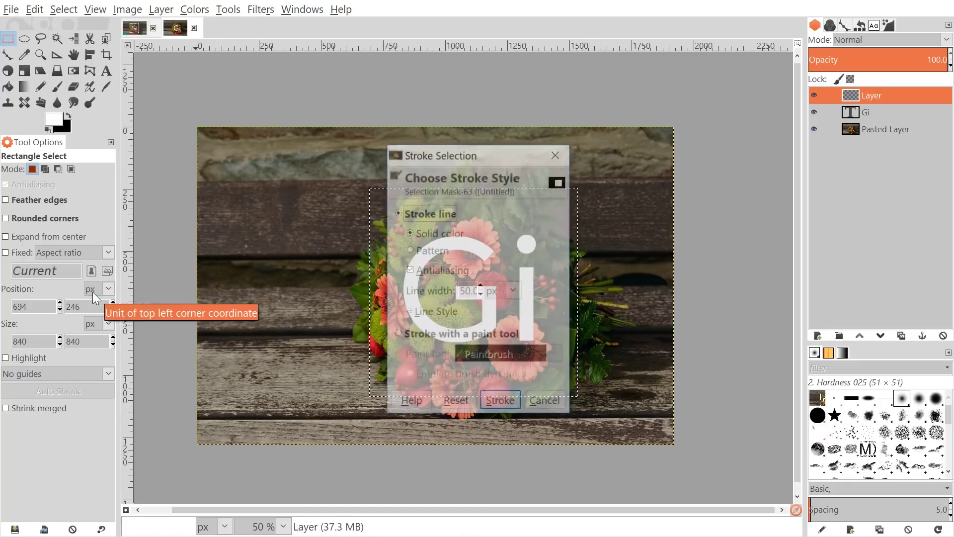
{"action": "mouse_move", "coordinate": [502, 156]}
{"action": "left_mouse_down"}
{"action": "mouse_move", "coordinate": [788, 123]}
{"action": "mouse_move", "coordinate": [794, 102]}
{"action": "left_mouse_up"}
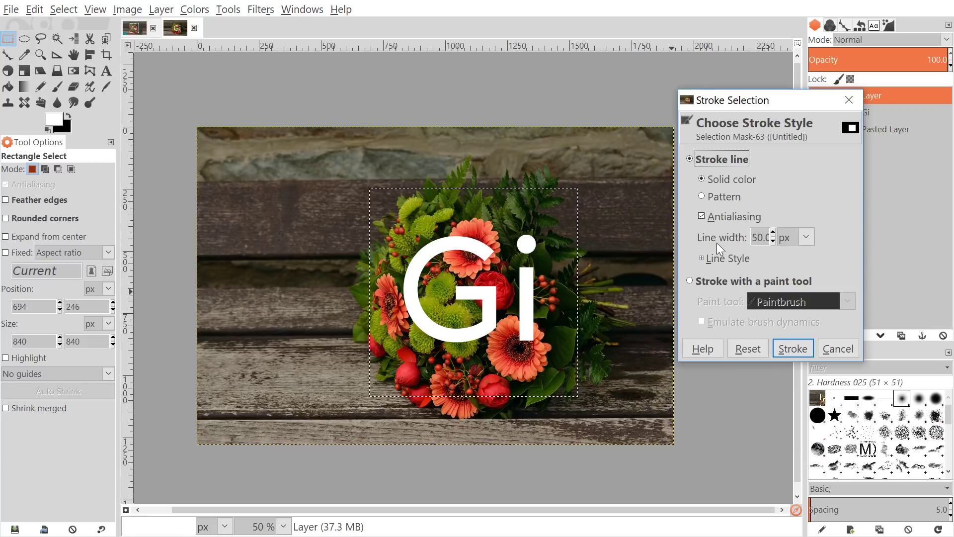
{"action": "left_click", "coordinate": [762, 237]}
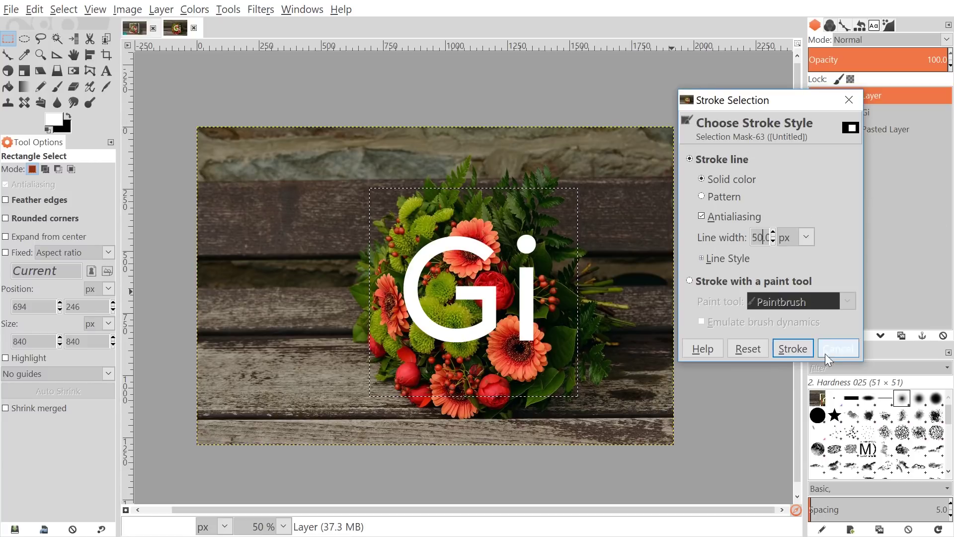
{"action": "left_click", "coordinate": [796, 348]}
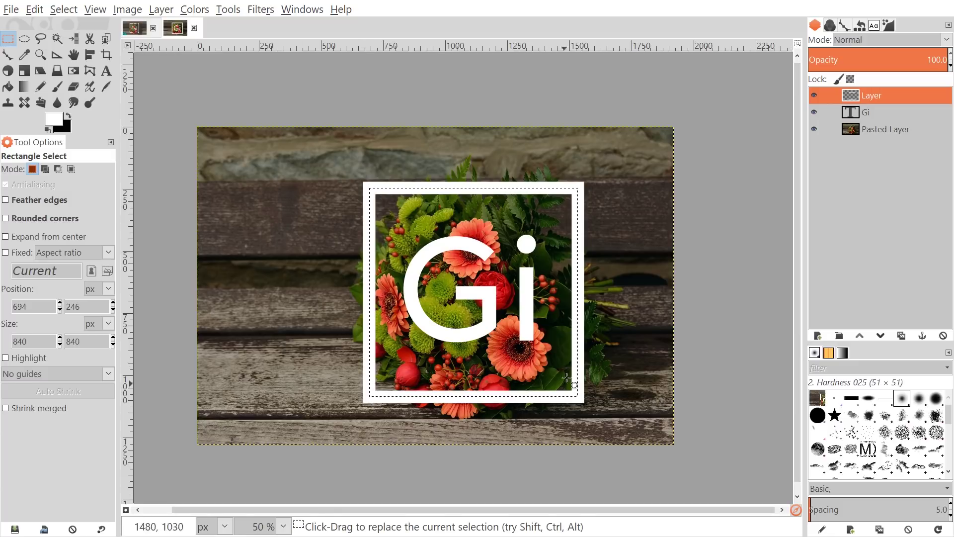
Inspect the white frame around the text up close and undo its stroke.
{"action": "scroll", "coordinate": [559, 322], "scroll_direction": "up", "scroll_amount": 2}
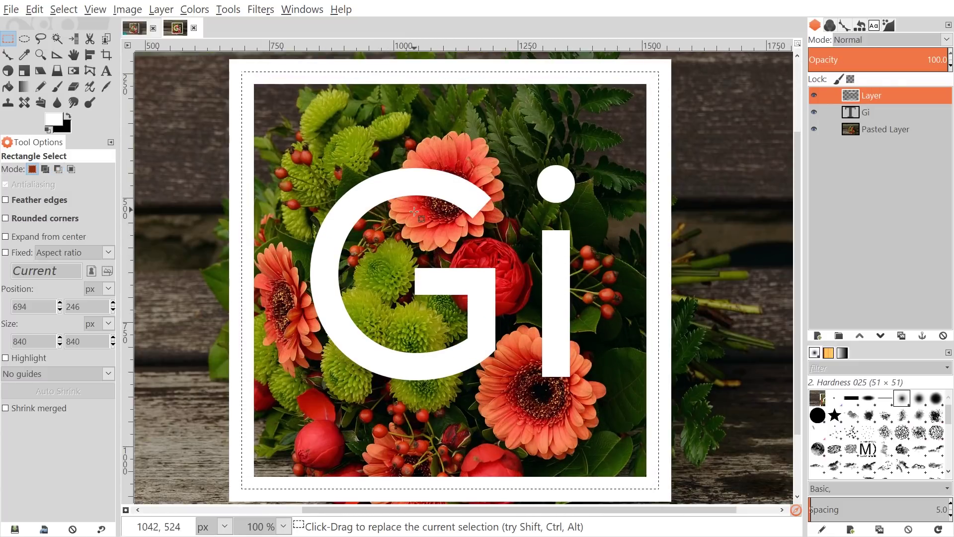
{"action": "scroll", "coordinate": [515, 275], "scroll_direction": "down", "scroll_amount": 2}
{"action": "scroll", "coordinate": [515, 277], "scroll_direction": "up", "scroll_amount": 1}
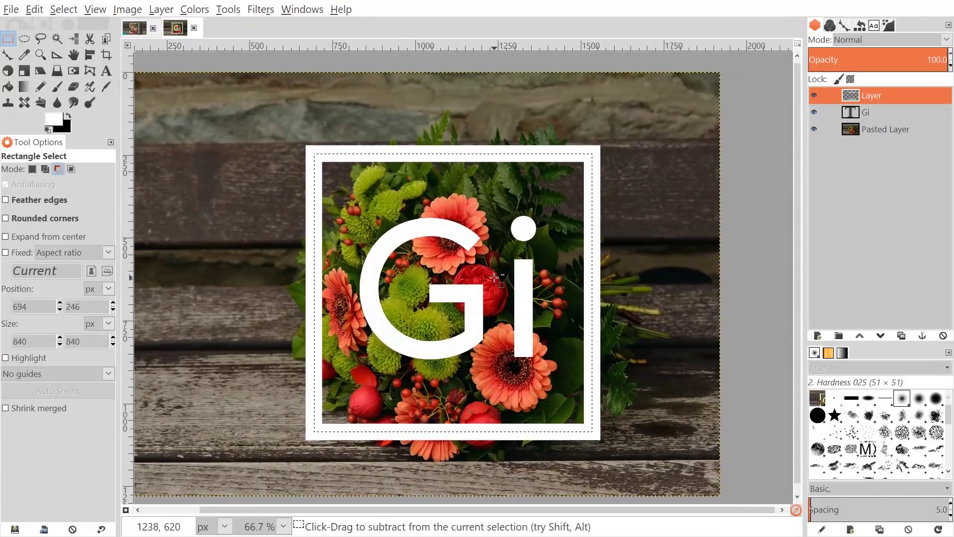
{"action": "scroll", "coordinate": [507, 277], "scroll_direction": "down", "scroll_amount": 2}
{"action": "scroll", "coordinate": [495, 278], "scroll_direction": "up", "scroll_amount": 1}
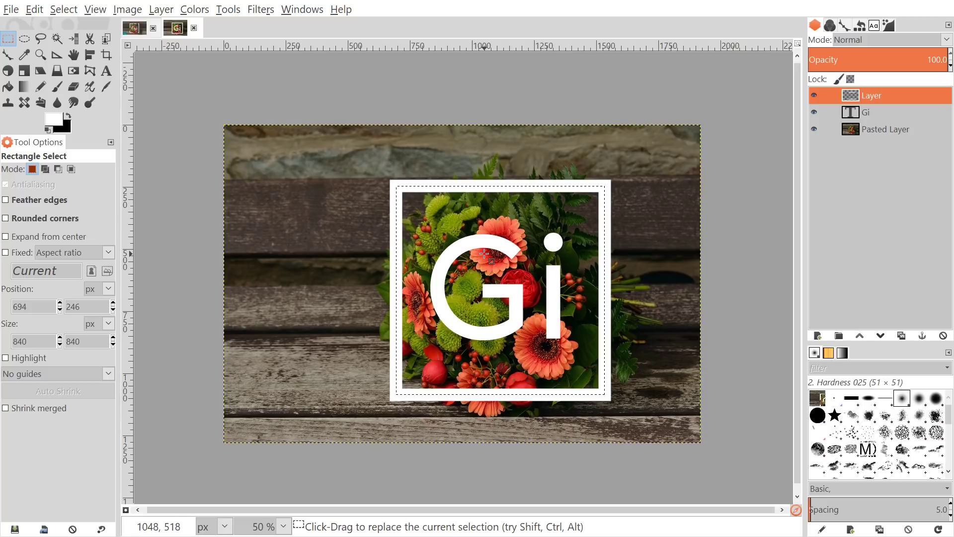
{"action": "key", "text": "ctrl+z"}
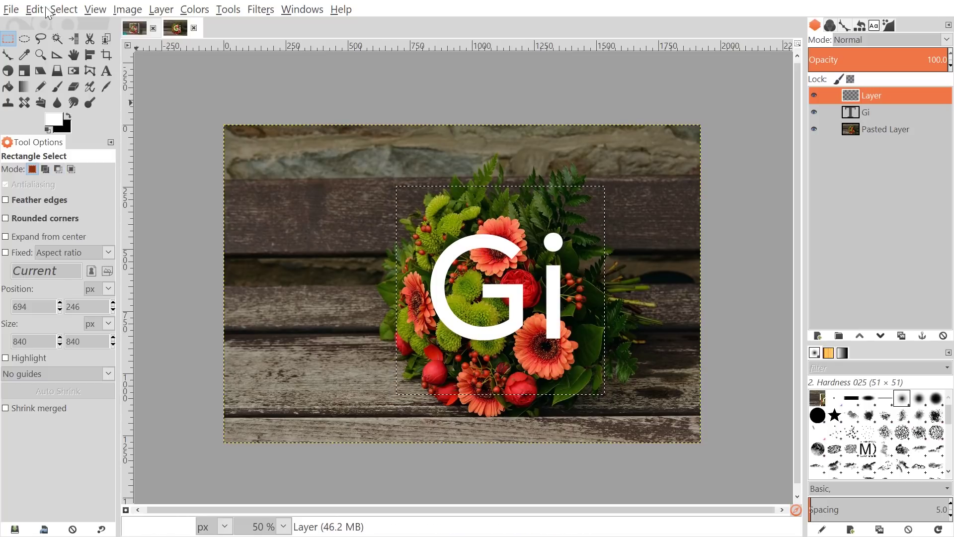
Reapply the 50 px solid white stroke to the square selection around the text.
{"action": "left_click", "coordinate": [43, 9]}
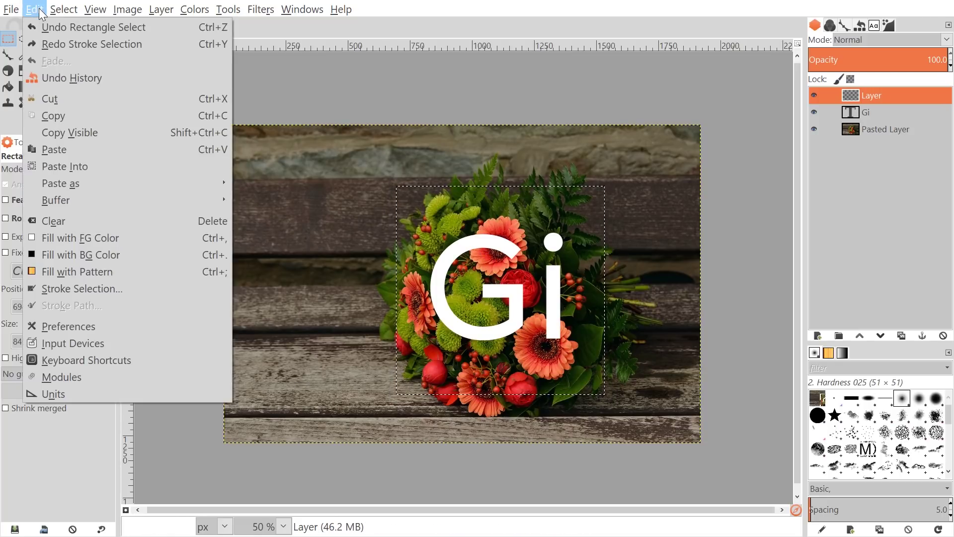
{"action": "left_click", "coordinate": [77, 288]}
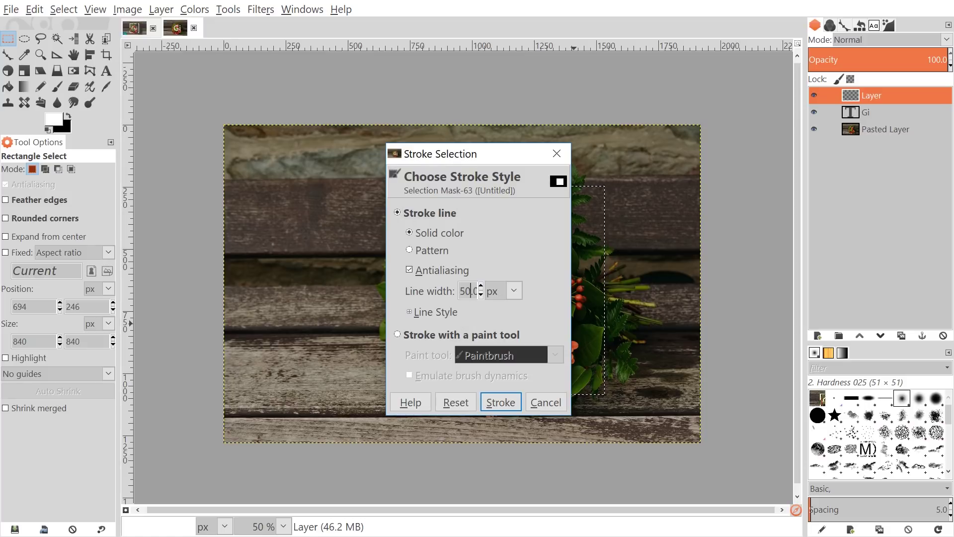
{"action": "left_click", "coordinate": [497, 401]}
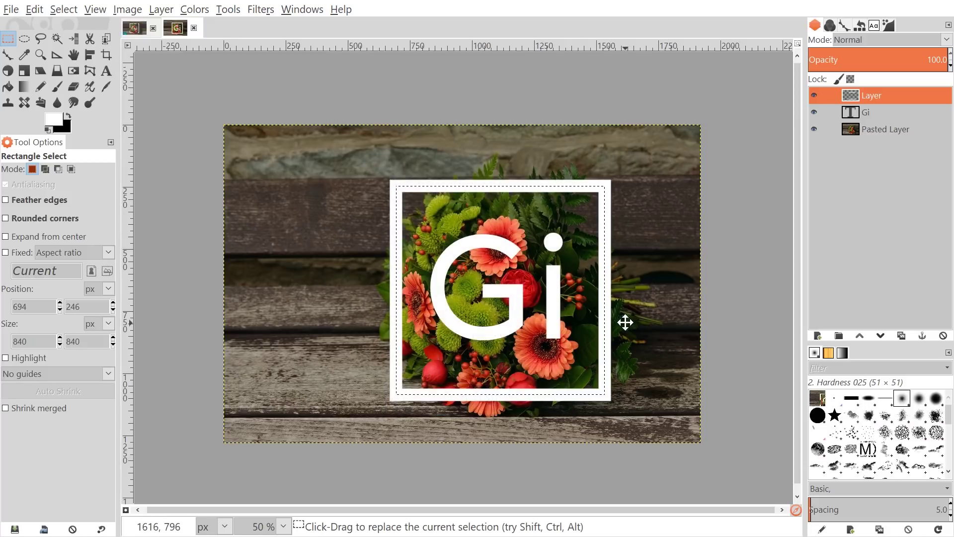
Remove the selection and autocrop the frame layer to its contents.
{"action": "left_click", "coordinate": [61, 8]}
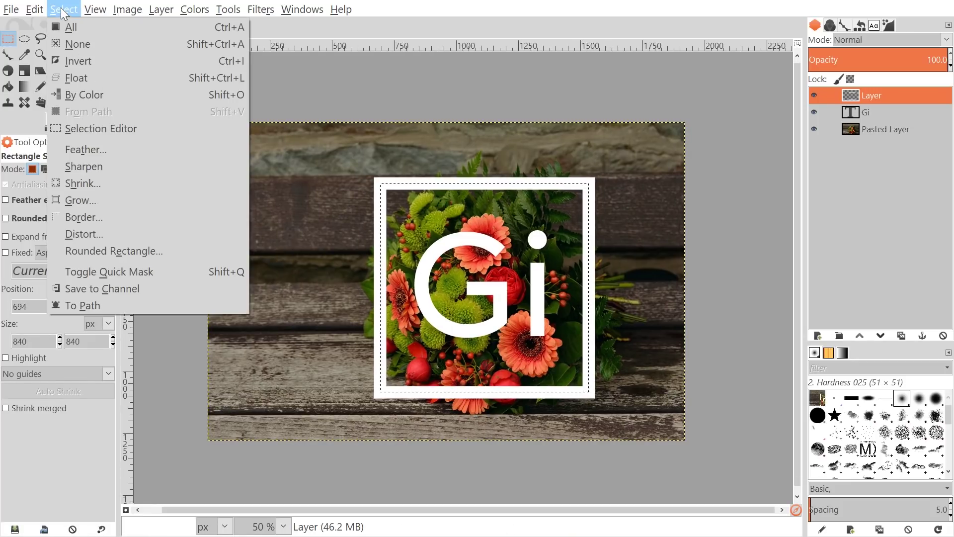
{"action": "left_click", "coordinate": [67, 40]}
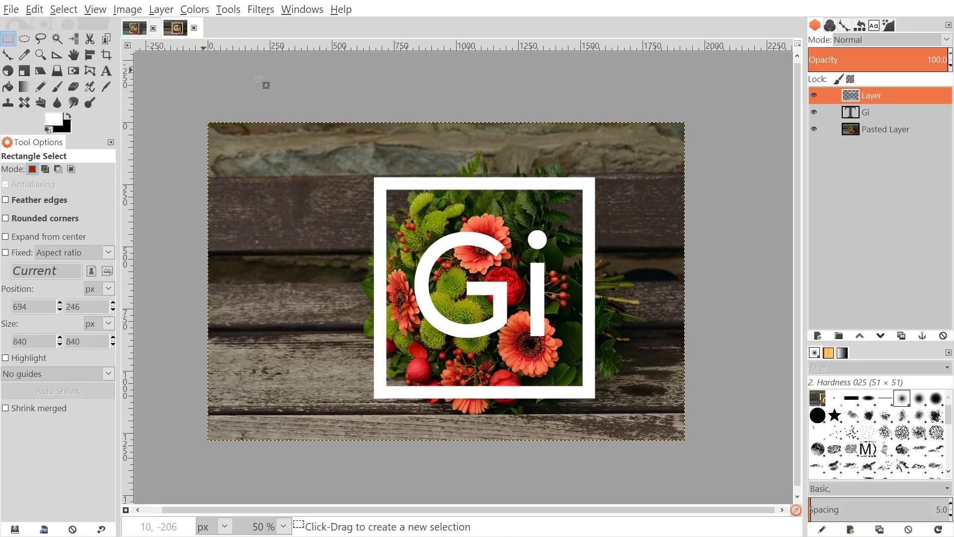
{"action": "left_click", "coordinate": [163, 10]}
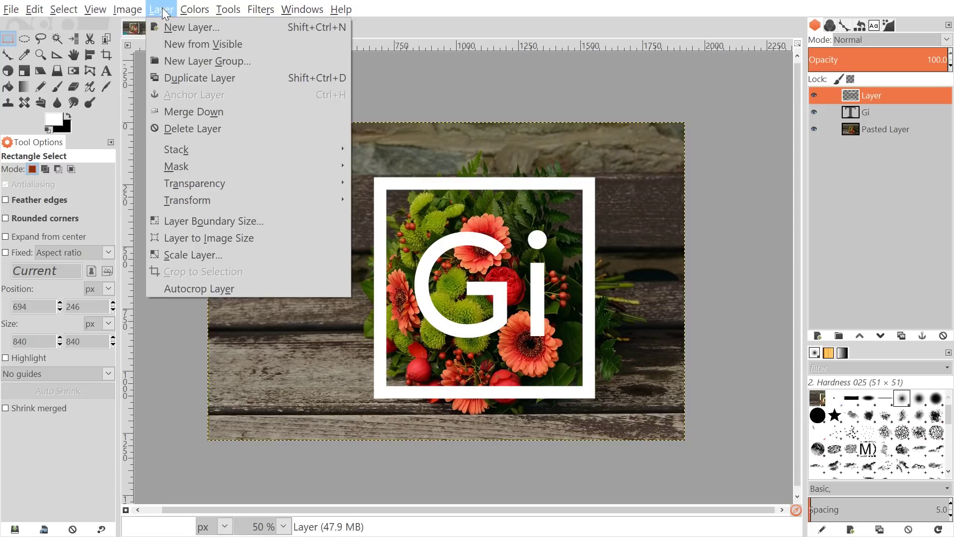
{"action": "left_click", "coordinate": [213, 291]}
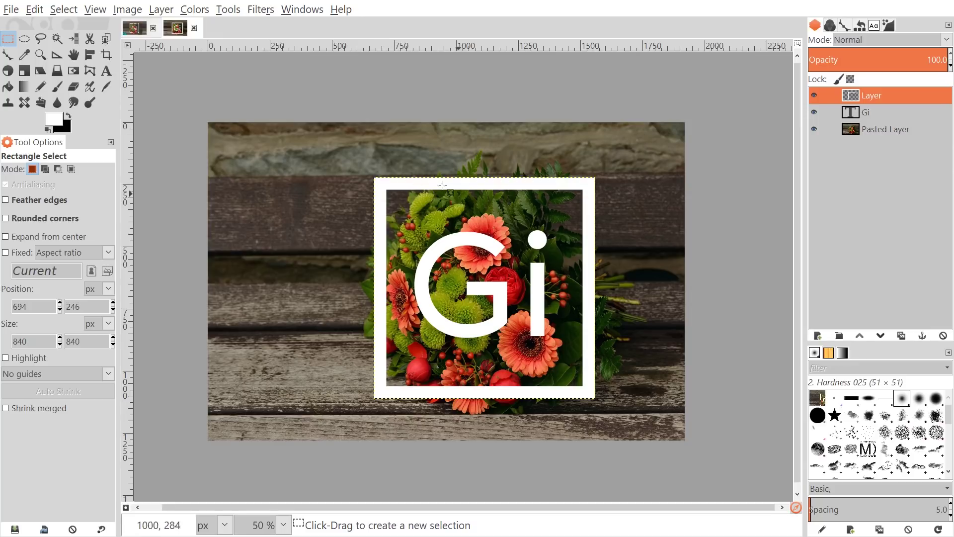
Select the "Gi" text layer and move the text slightly down within the square frame.
{"action": "left_click", "coordinate": [838, 112]}
{"action": "left_click", "coordinate": [73, 54]}
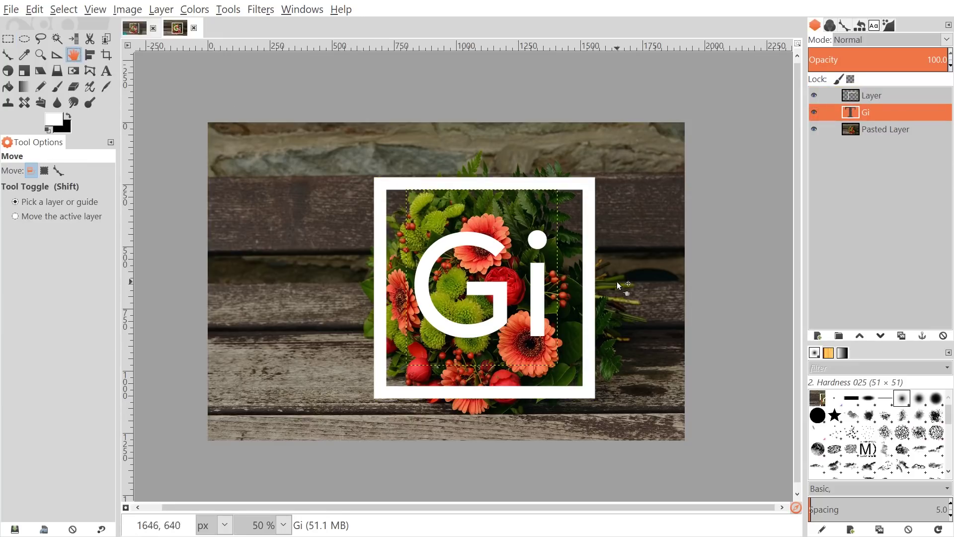
{"action": "left_click_drag", "start_coordinate": [478, 240], "coordinate": [479, 244]}
{"action": "left_click_drag", "start_coordinate": [649, 293], "coordinate": [633, 296]}
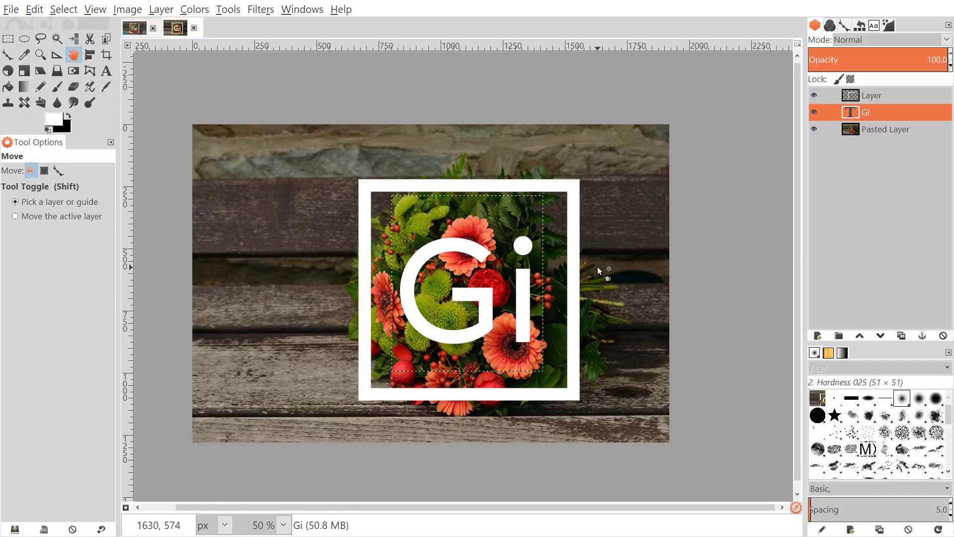
Lower the frame layer's opacity to 37.9 so the leaves behind its upper edge show through.
{"action": "left_click", "coordinate": [868, 97]}
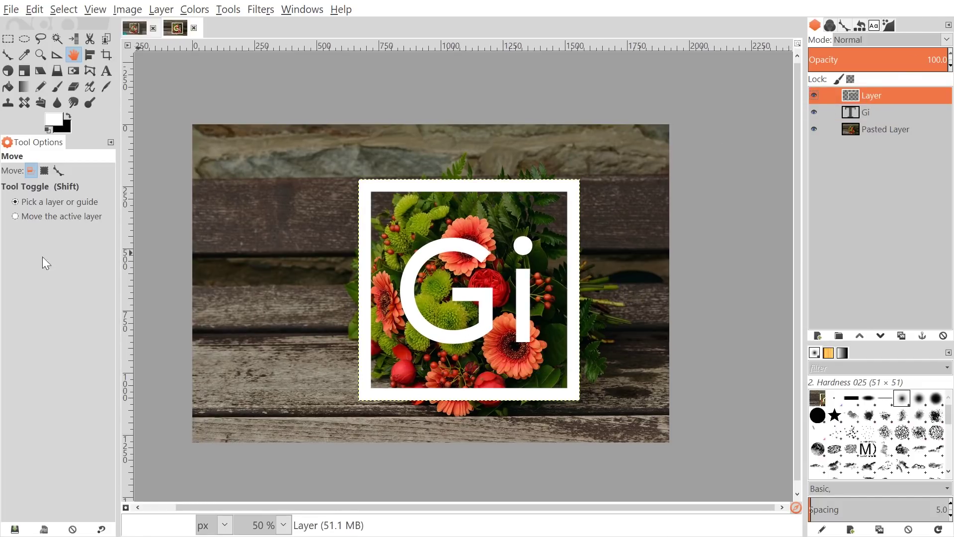
{"action": "left_click", "coordinate": [870, 61]}
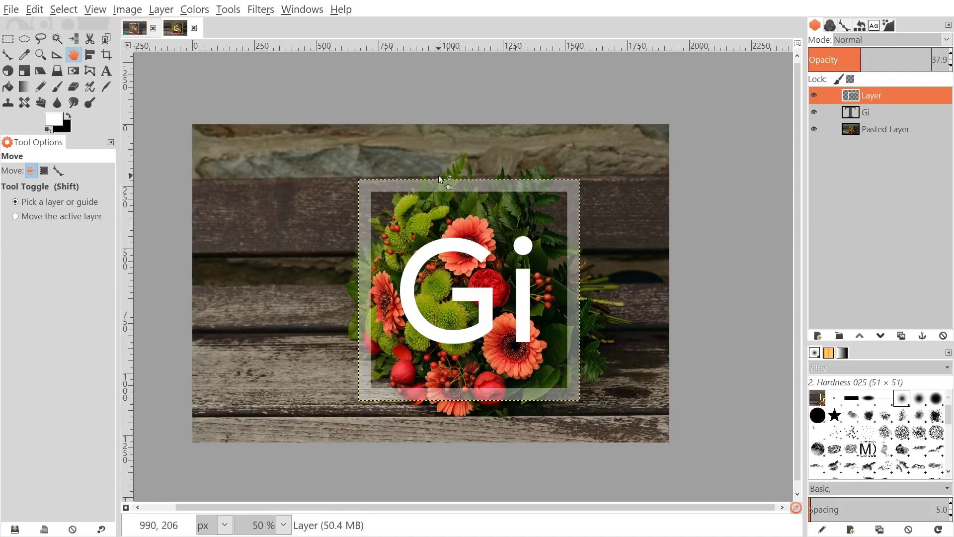
{"action": "scroll", "coordinate": [446, 186], "scroll_direction": "up", "scroll_amount": 5}
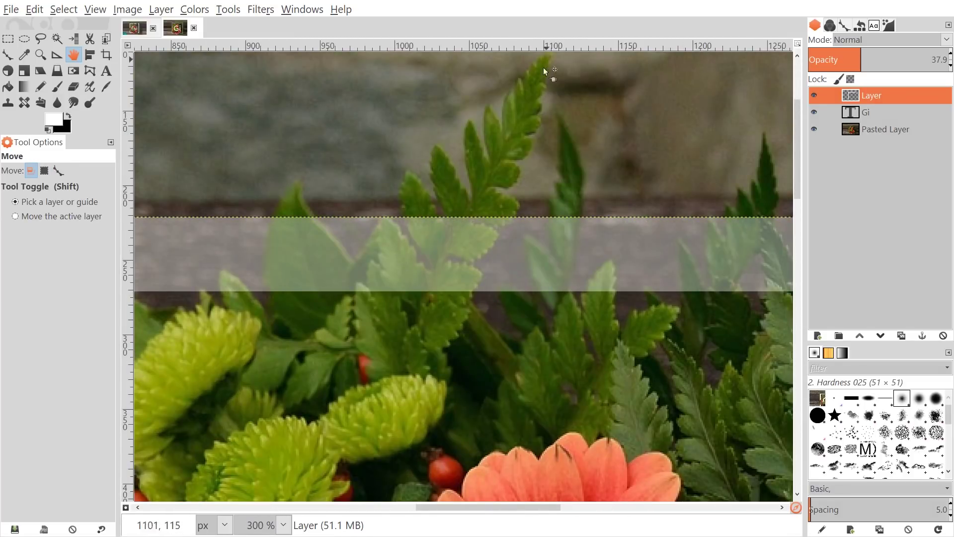
{"action": "scroll", "coordinate": [466, 319], "scroll_direction": "up", "scroll_amount": 1}
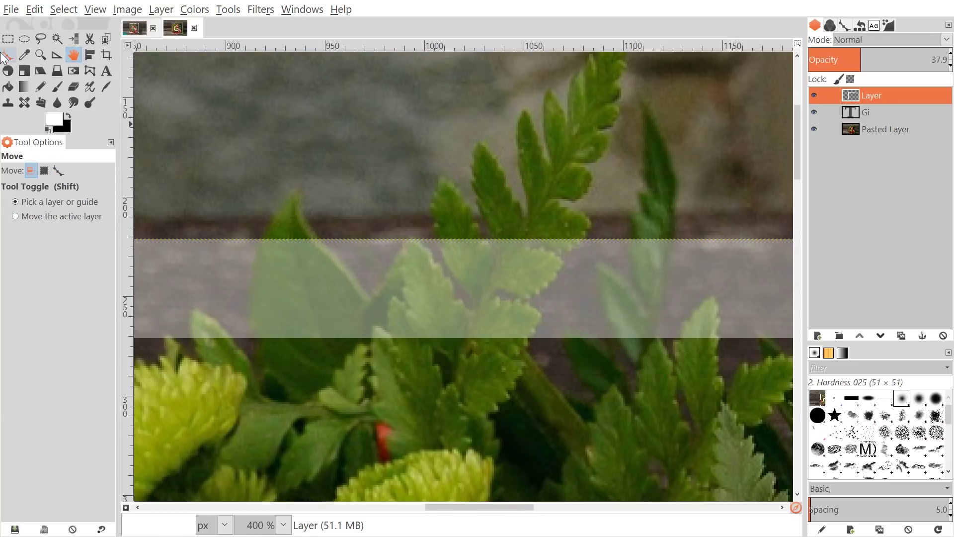
Set up the Eraser with the 2. Hardness 075 brush at size 18.22.
{"action": "left_click", "coordinate": [73, 87]}
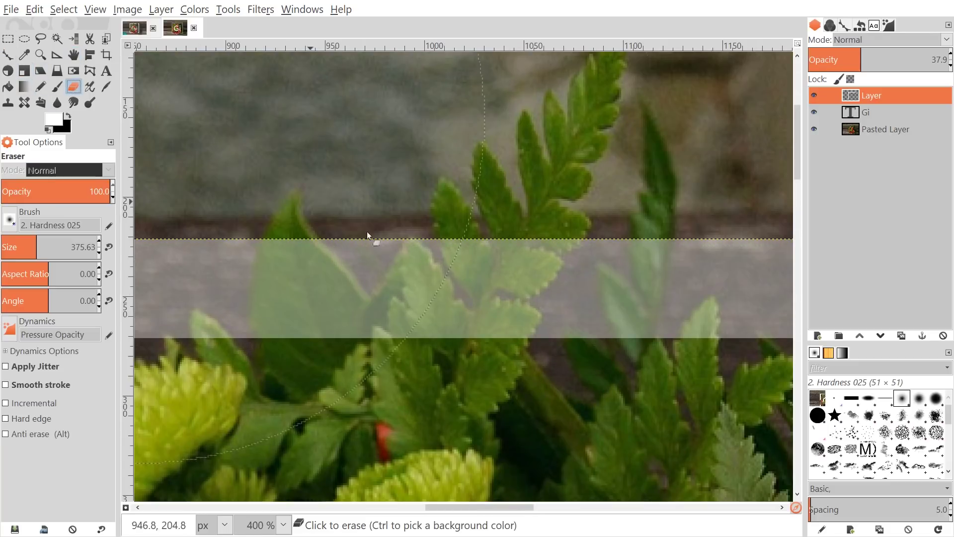
{"action": "left_click_drag", "start_coordinate": [15, 254], "coordinate": [4, 247]}
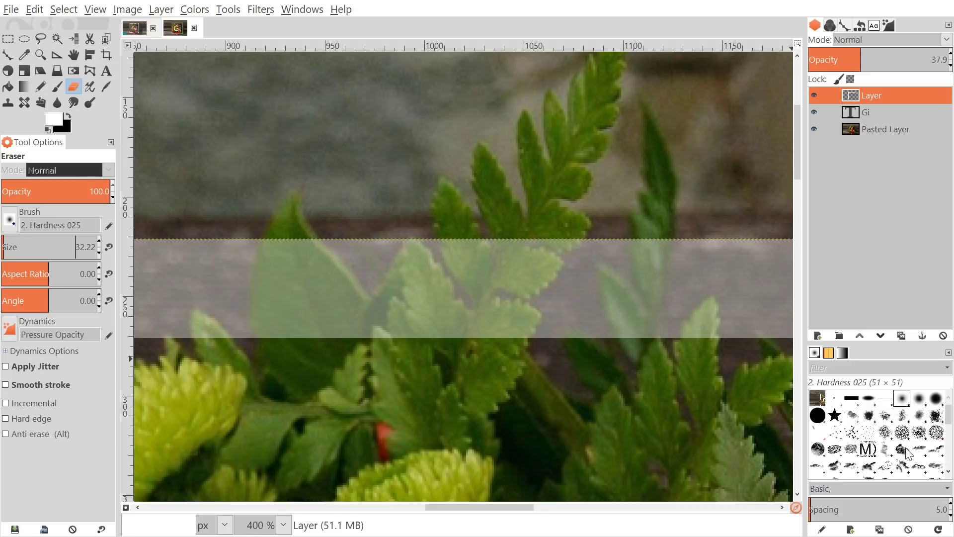
{"action": "left_click", "coordinate": [936, 398]}
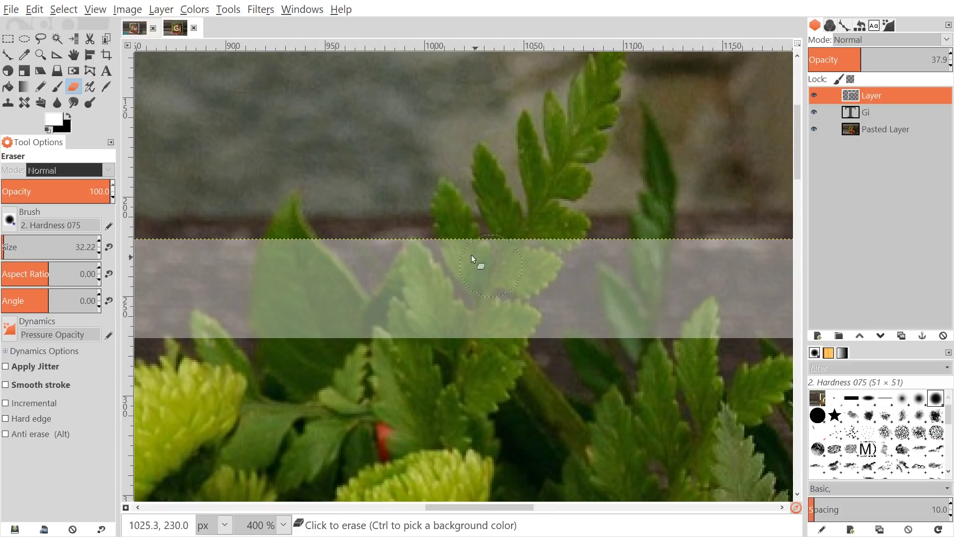
{"action": "scroll", "coordinate": [488, 256], "scroll_direction": "up", "scroll_amount": 1}
{"action": "left_click_drag", "start_coordinate": [476, 255], "coordinate": [483, 241]}
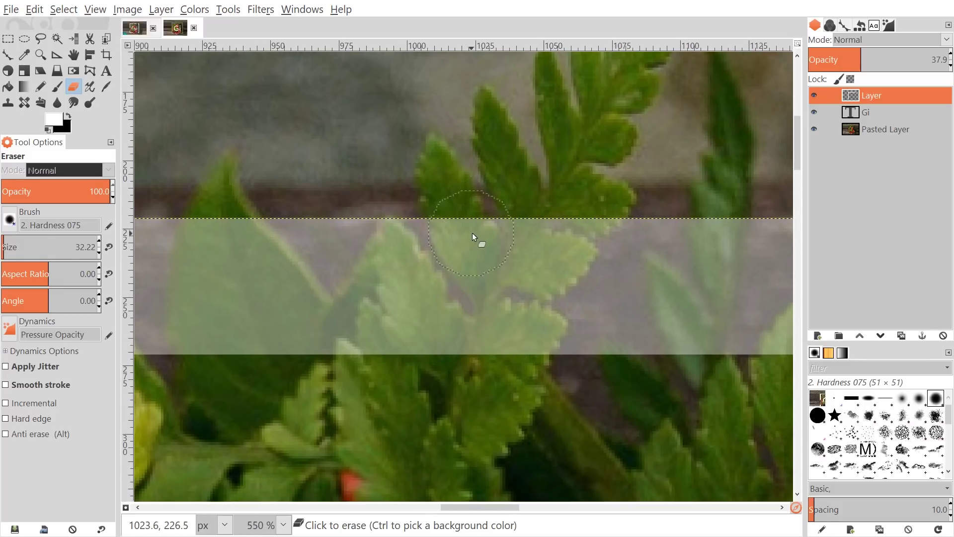
{"action": "key", "text": "bracketleft"}
{"action": "key", "text": "bracketleft"}
{"action": "key", "text": "bracketleft"}
{"action": "key", "text": "bracketleft"}
{"action": "key", "text": "bracketleft"}
{"action": "key", "text": "bracketleft"}
{"action": "key", "text": "bracketleft"}
{"action": "key", "text": "bracketleft"}
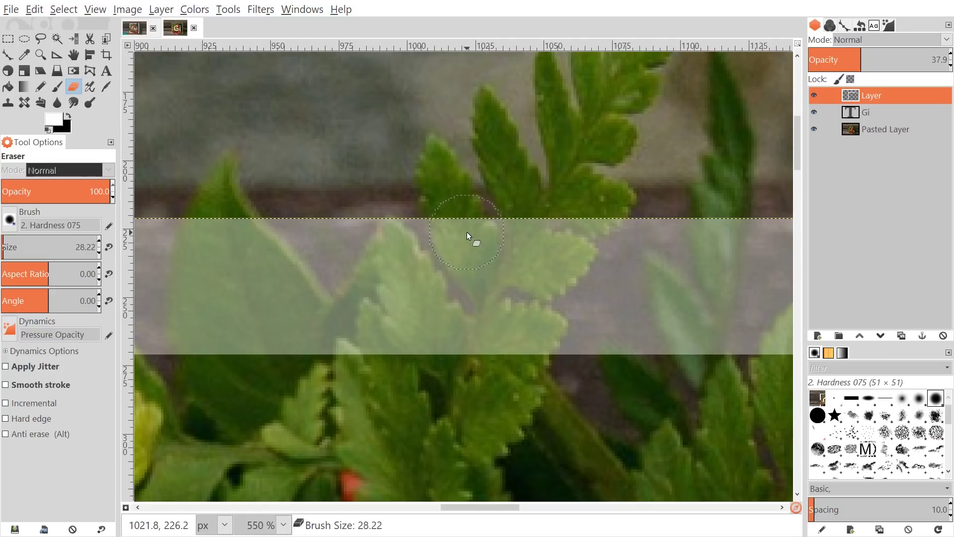
{"action": "key", "text": "bracketleft"}
{"action": "key", "text": "bracketleft"}
{"action": "key", "text": "bracketleft"}
Erase the frame's upper bar where it covers the broad leaf beside the tall fern.
{"action": "scroll", "coordinate": [592, 149], "scroll_direction": "down", "scroll_amount": 3}
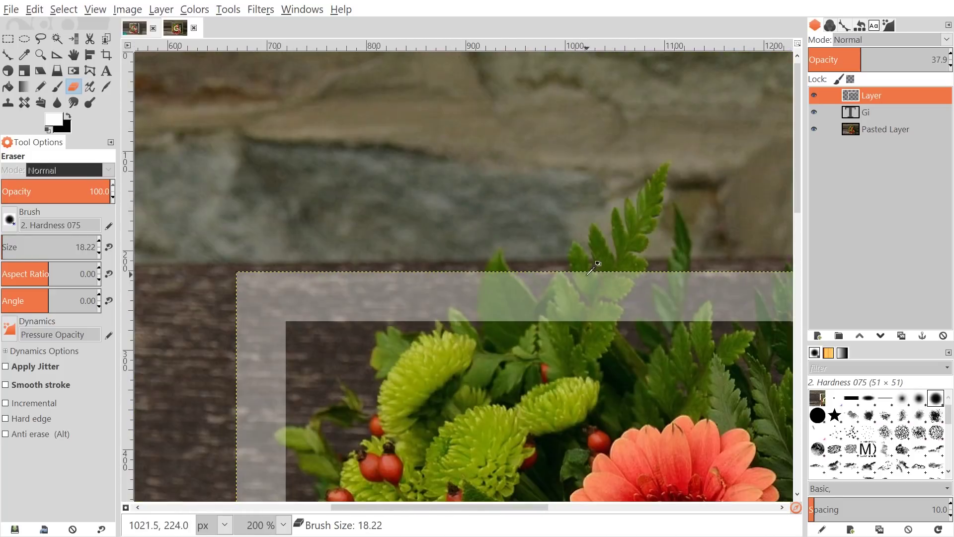
{"action": "scroll", "coordinate": [587, 330], "scroll_direction": "down", "scroll_amount": 1}
{"action": "left_click_drag", "start_coordinate": [587, 330], "coordinate": [350, 314]}
{"action": "scroll", "coordinate": [316, 290], "scroll_direction": "up", "scroll_amount": 4}
{"action": "scroll", "coordinate": [365, 196], "scroll_direction": "up", "scroll_amount": 1}
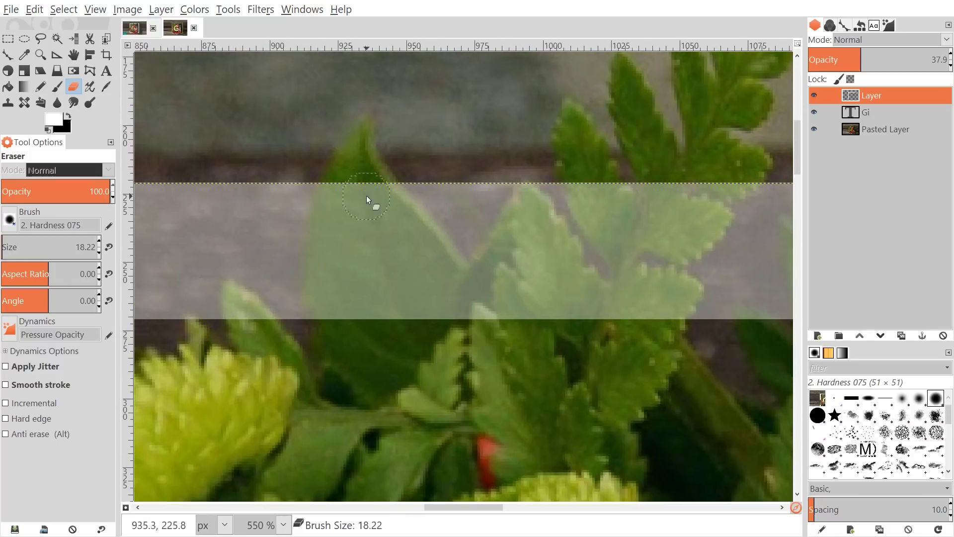
{"action": "left_click_drag", "start_coordinate": [329, 229], "coordinate": [333, 246]}
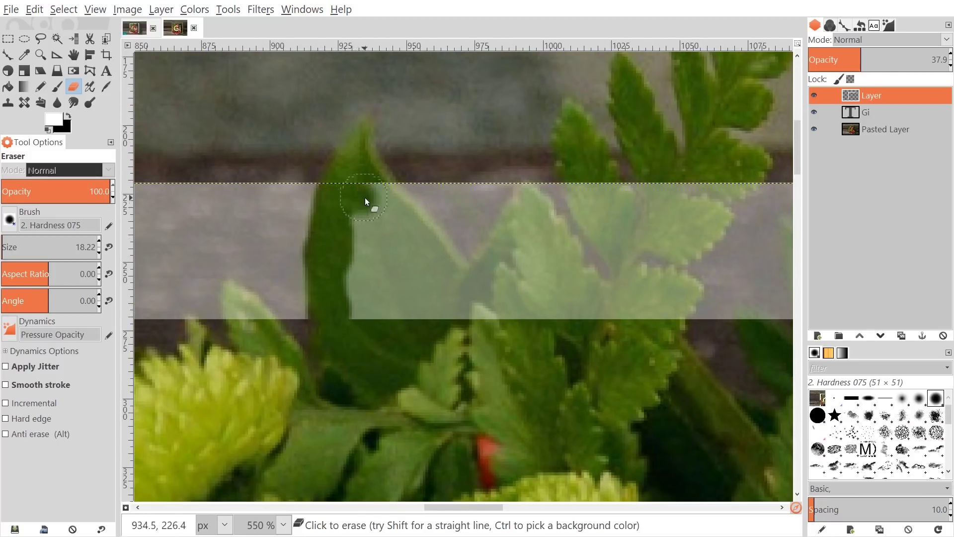
{"action": "left_click_drag", "start_coordinate": [369, 202], "coordinate": [394, 239]}
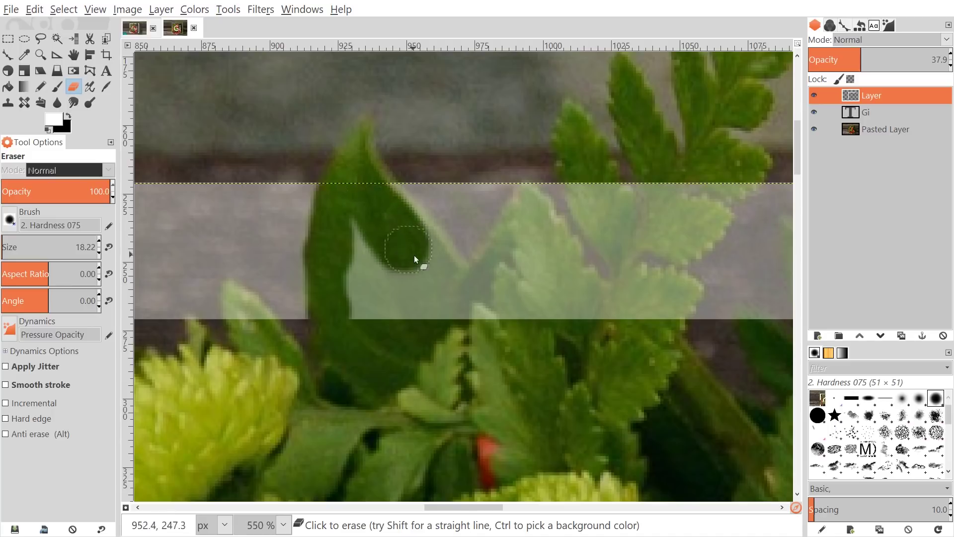
{"action": "mouse_move", "coordinate": [410, 290]}
{"action": "left_mouse_down"}
{"action": "mouse_move", "coordinate": [368, 225]}
{"action": "mouse_move", "coordinate": [378, 325]}
{"action": "left_mouse_up"}
{"action": "left_click_drag", "start_coordinate": [536, 290], "coordinate": [544, 316]}
{"action": "scroll", "coordinate": [370, 305], "scroll_direction": "up", "scroll_amount": 1}
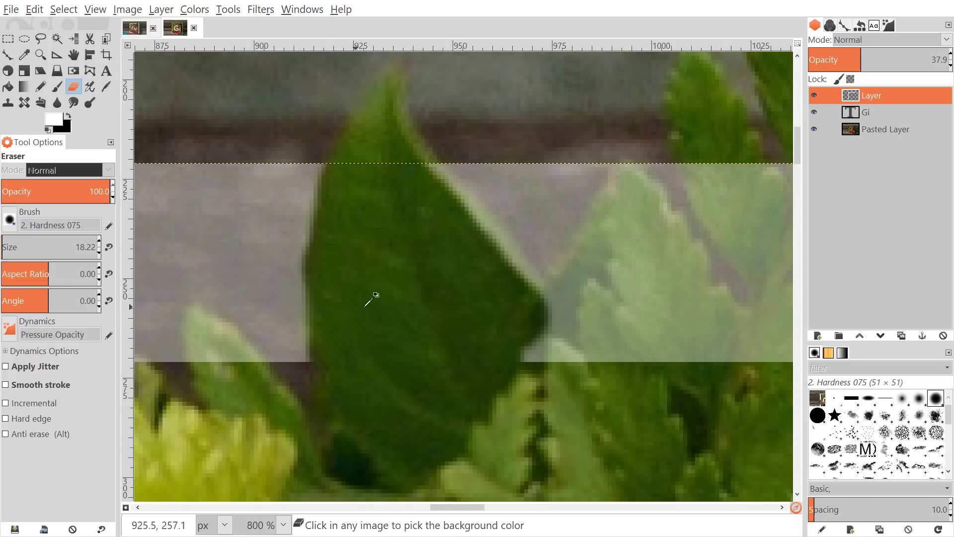
Lower the frame layer's opacity to 28 and erase the frame over the lower fern leaflets beside the broad leaf.
{"action": "left_click_drag", "start_coordinate": [522, 255], "coordinate": [263, 329]}
{"action": "left_click_drag", "start_coordinate": [528, 274], "coordinate": [561, 218]}
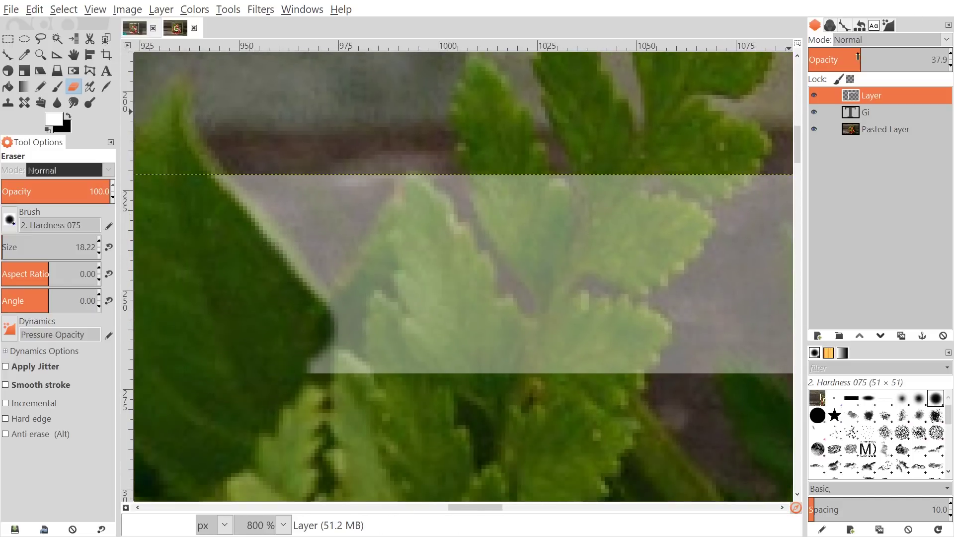
{"action": "left_click_drag", "start_coordinate": [653, 206], "coordinate": [689, 226]}
{"action": "left_click_drag", "start_coordinate": [858, 57], "coordinate": [847, 54]}
{"action": "mouse_move", "coordinate": [378, 344]}
{"action": "left_mouse_down"}
{"action": "mouse_move", "coordinate": [402, 329]}
{"action": "mouse_move", "coordinate": [390, 349]}
{"action": "mouse_move", "coordinate": [398, 345]}
{"action": "mouse_move", "coordinate": [425, 303]}
{"action": "left_mouse_up"}
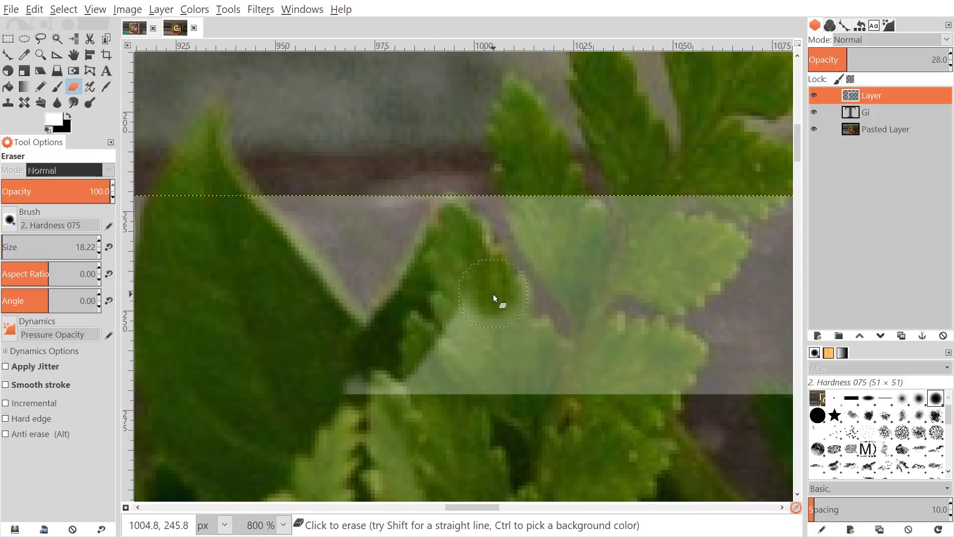
{"action": "mouse_move", "coordinate": [503, 309]}
{"action": "left_mouse_down"}
{"action": "mouse_move", "coordinate": [516, 353]}
{"action": "mouse_move", "coordinate": [551, 374]}
{"action": "mouse_move", "coordinate": [546, 391]}
{"action": "mouse_move", "coordinate": [467, 375]}
{"action": "mouse_move", "coordinate": [453, 317]}
{"action": "mouse_move", "coordinate": [508, 416]}
{"action": "mouse_move", "coordinate": [475, 383]}
{"action": "mouse_move", "coordinate": [351, 395]}
{"action": "left_mouse_up"}
{"action": "mouse_move", "coordinate": [582, 390]}
{"action": "left_mouse_down"}
{"action": "mouse_move", "coordinate": [514, 402]}
{"action": "mouse_move", "coordinate": [505, 431]}
{"action": "mouse_move", "coordinate": [443, 426]}
{"action": "mouse_move", "coordinate": [548, 398]}
{"action": "left_mouse_up"}
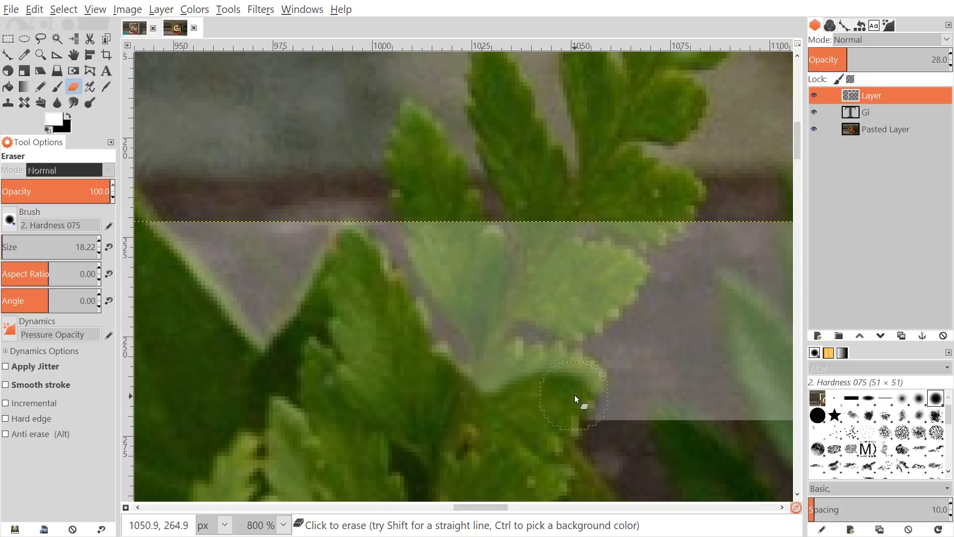
Reduce the eraser size to 10.22 and erase the frame over the fern's stem and middle leaflets.
{"action": "scroll", "coordinate": [505, 321], "scroll_direction": "down", "scroll_amount": 1}
{"action": "scroll", "coordinate": [505, 321], "scroll_direction": "right", "scroll_amount": 1}
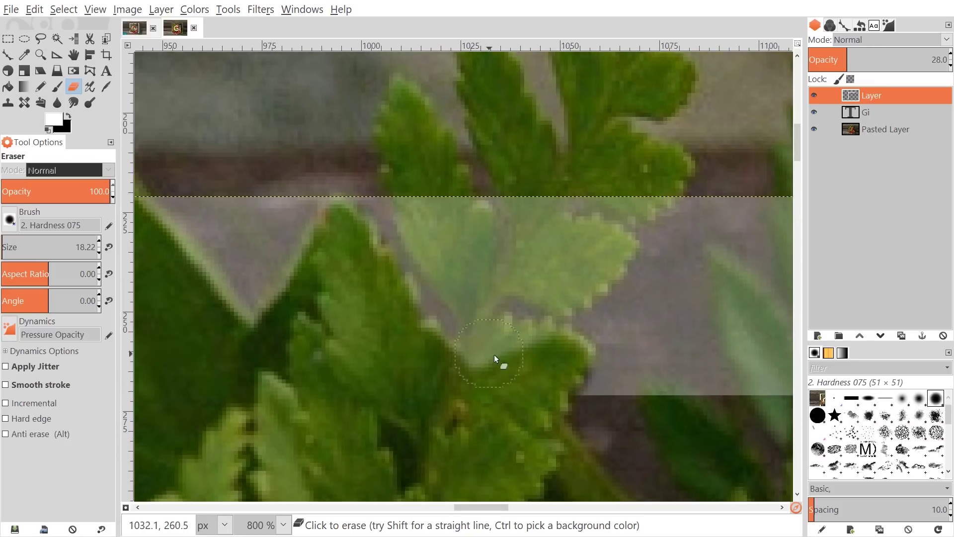
{"action": "key", "text": "bracketleft"}
{"action": "key", "text": "bracketleft"}
{"action": "key", "text": "bracketleft"}
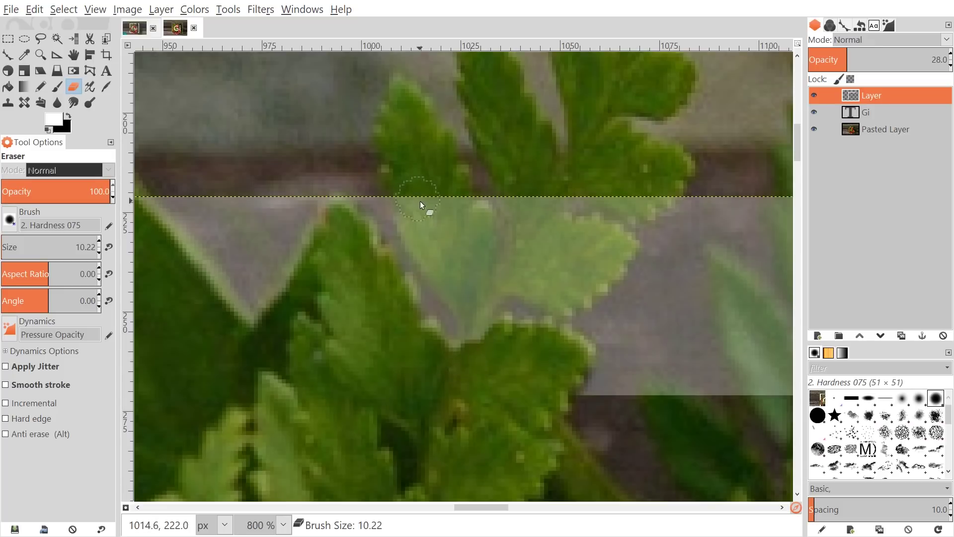
{"action": "left_click", "coordinate": [415, 215]}
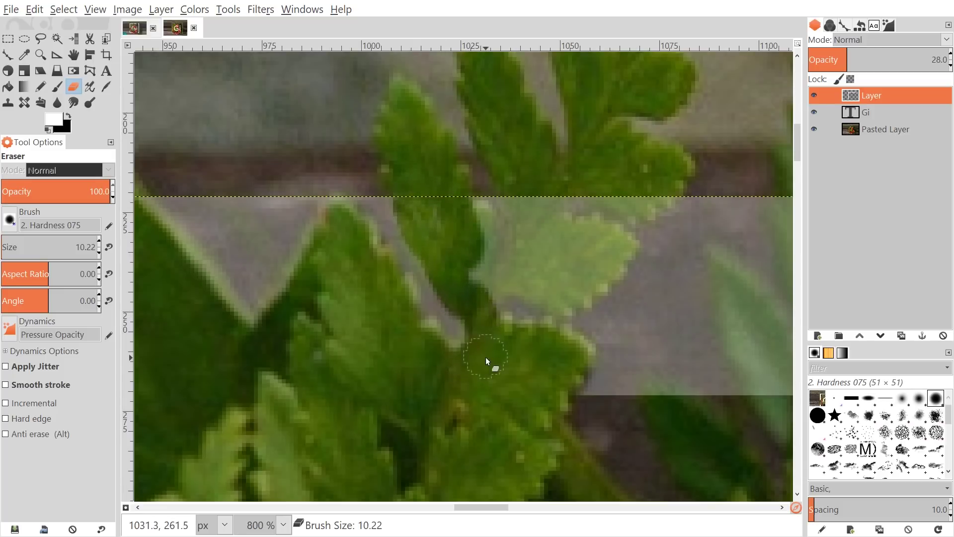
{"action": "left_click", "coordinate": [478, 258]}
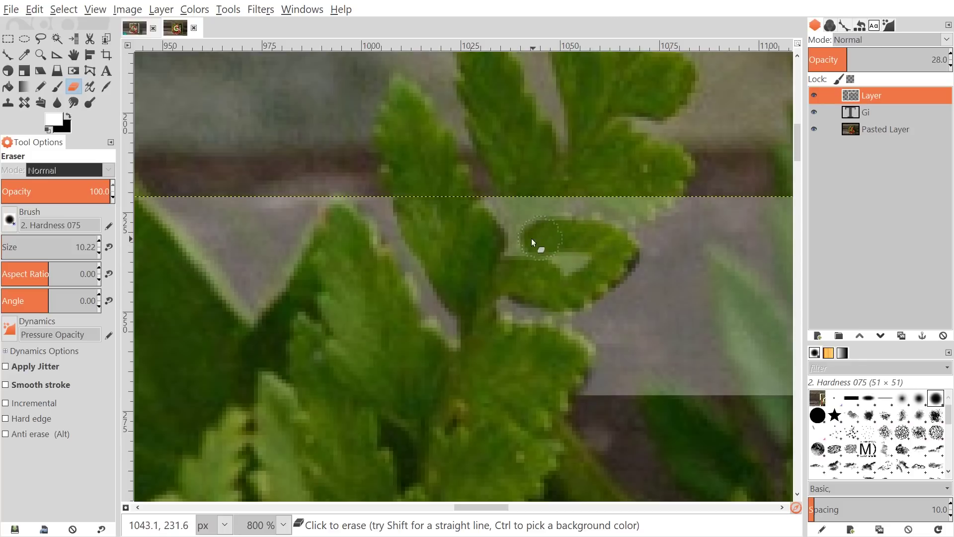
Restore the over-erased frame pixels along the middle leaflet's outer edge using the Anti erase option.
{"action": "scroll", "coordinate": [586, 262], "scroll_direction": "up", "scroll_amount": 3}
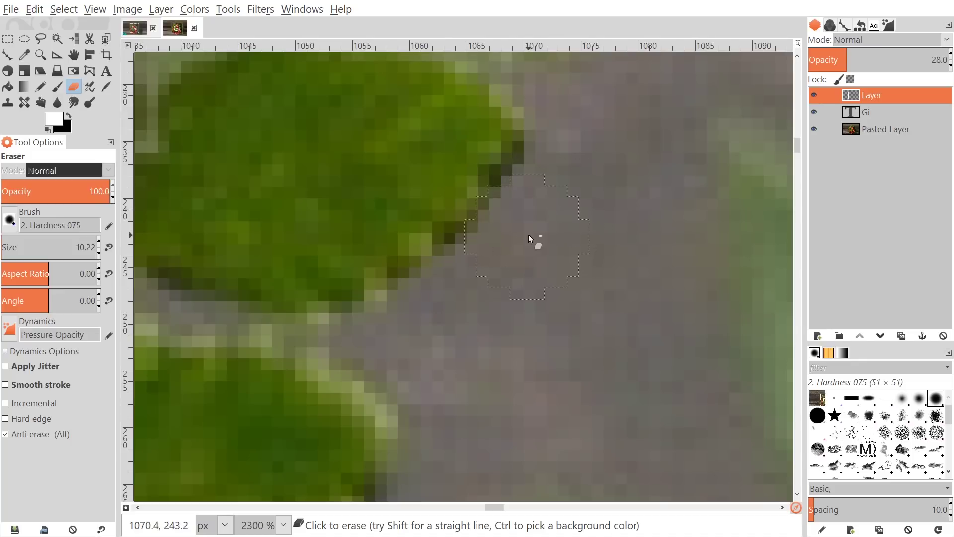
{"action": "scroll", "coordinate": [507, 251], "scroll_direction": "down", "scroll_amount": 3}
{"action": "left_click_drag", "start_coordinate": [497, 213], "coordinate": [516, 318]}
{"action": "scroll", "coordinate": [554, 371], "scroll_direction": "up", "scroll_amount": 3}
{"action": "scroll", "coordinate": [519, 367], "scroll_direction": "down", "scroll_amount": 2}
{"action": "scroll", "coordinate": [526, 357], "scroll_direction": "up", "scroll_amount": 2}
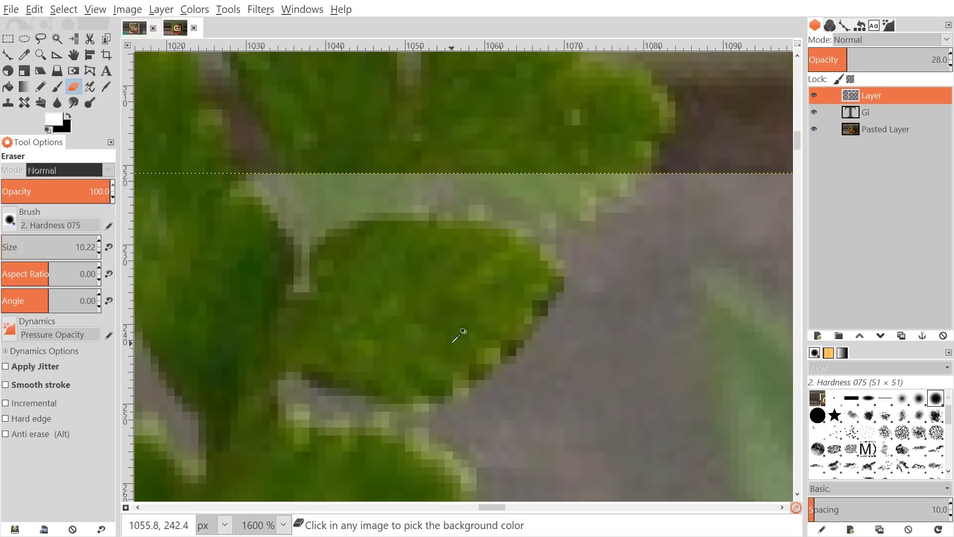
{"action": "scroll", "coordinate": [515, 288], "scroll_direction": "down", "scroll_amount": 2}
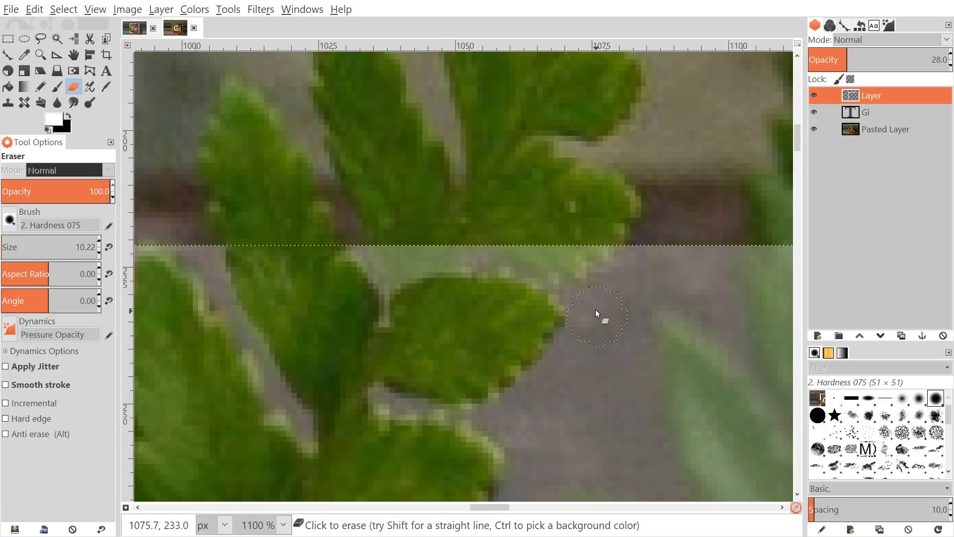
Erase the remaining frame areas over the fern leaflets along the frame's upper edge.
{"action": "scroll", "coordinate": [595, 309], "scroll_direction": "up", "scroll_amount": 2}
{"action": "left_click_drag", "start_coordinate": [537, 287], "coordinate": [574, 289]}
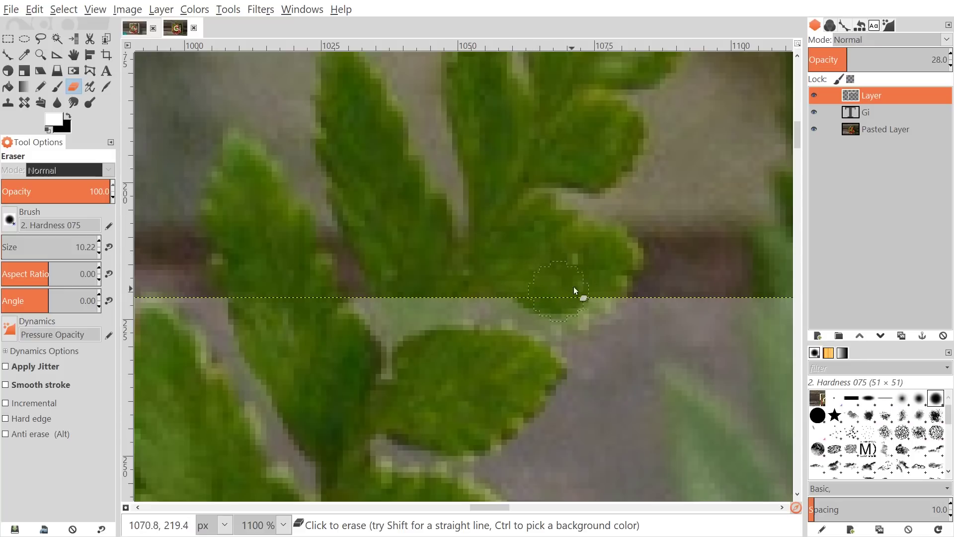
{"action": "scroll", "coordinate": [470, 267], "scroll_direction": "down", "scroll_amount": 2}
{"action": "scroll", "coordinate": [469, 268], "scroll_direction": "left", "scroll_amount": 2}
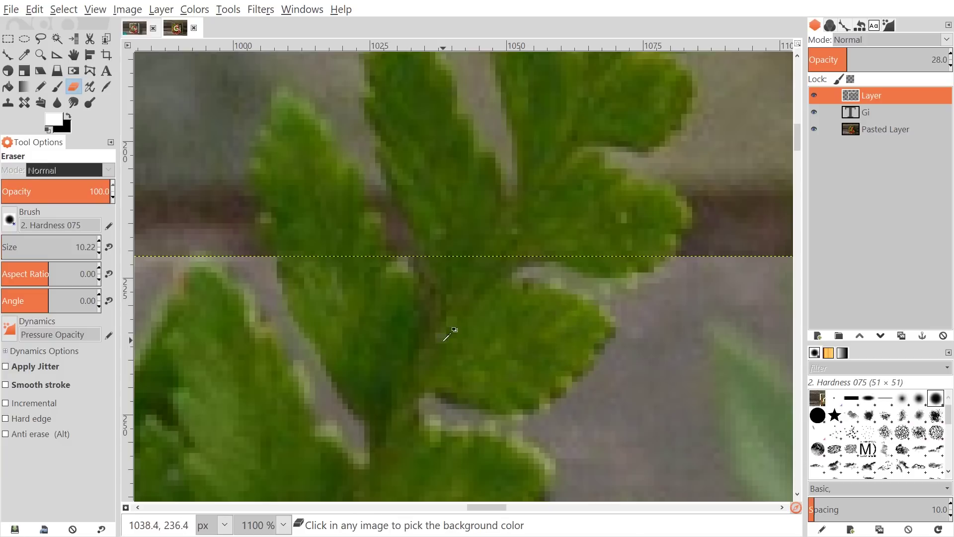
Set the frame layer's opacity back to 100 and check the interwoven leaves in the wider view.
{"action": "scroll", "coordinate": [467, 343], "scroll_direction": "down", "scroll_amount": 4}
{"action": "scroll", "coordinate": [467, 344], "scroll_direction": "down", "scroll_amount": 3}
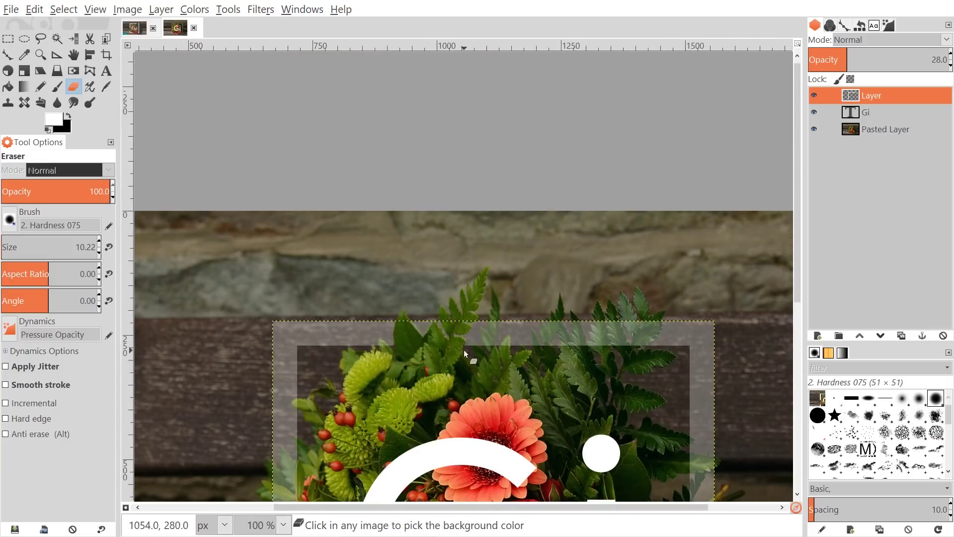
{"action": "left_click_drag", "start_coordinate": [871, 60], "coordinate": [949, 61]}
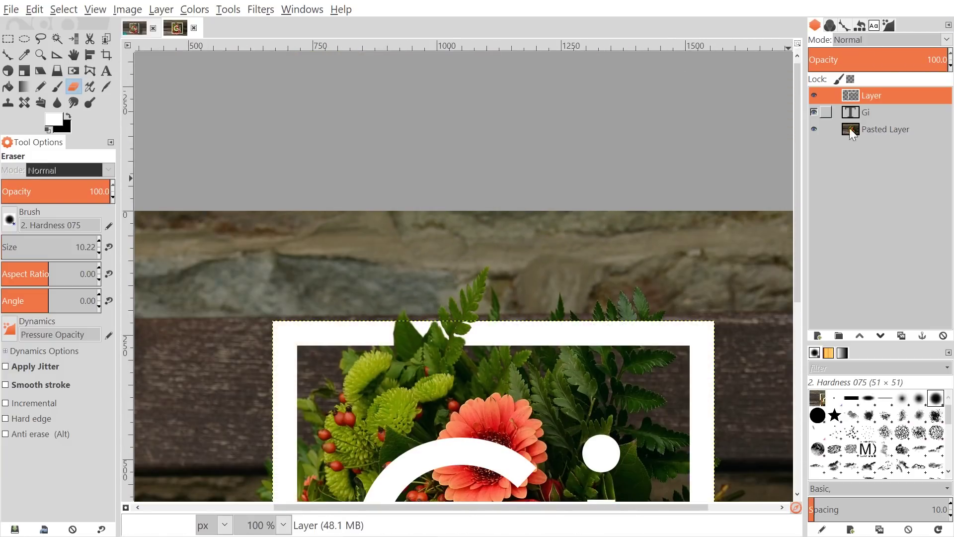
{"action": "scroll", "coordinate": [449, 293], "scroll_direction": "down", "scroll_amount": 2}
{"action": "left_click_drag", "start_coordinate": [495, 224], "coordinate": [412, 333]}
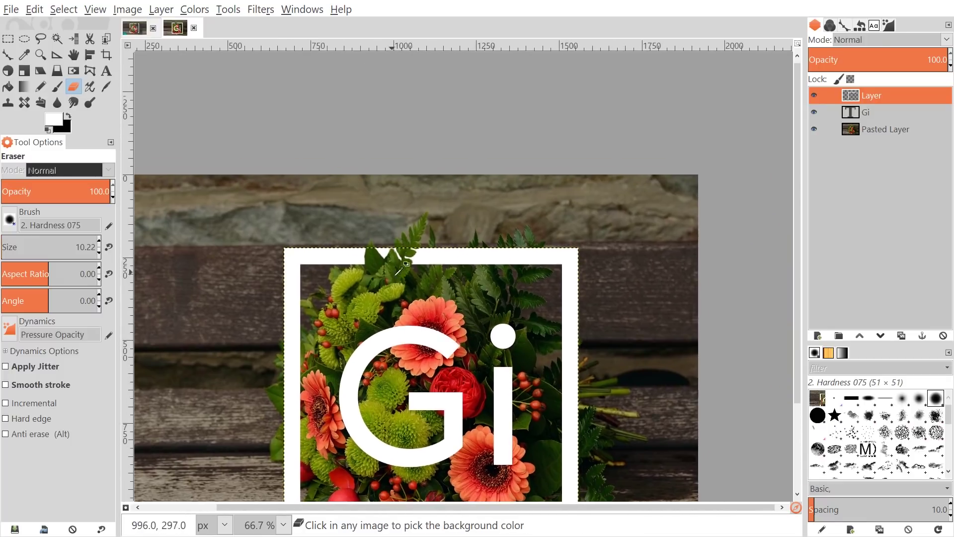
Examine the fern leaflets and leaves where they meet the frame's upper edge, both close up and in a wider view.
{"action": "scroll", "coordinate": [401, 283], "scroll_direction": "up", "scroll_amount": 3}
{"action": "left_click_drag", "start_coordinate": [438, 222], "coordinate": [376, 325]}
{"action": "scroll", "coordinate": [381, 318], "scroll_direction": "down", "scroll_amount": 3}
{"action": "scroll", "coordinate": [405, 79], "scroll_direction": "up", "scroll_amount": 2}
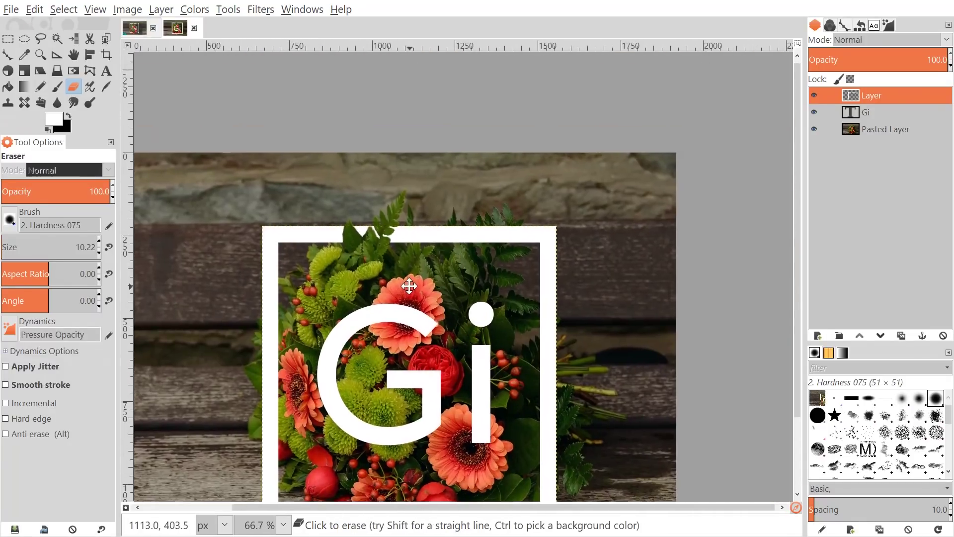
{"action": "left_click_drag", "start_coordinate": [412, 285], "coordinate": [539, 277]}
{"action": "scroll", "coordinate": [395, 273], "scroll_direction": "down", "scroll_amount": 1}
{"action": "scroll", "coordinate": [499, 173], "scroll_direction": "up", "scroll_amount": 5}
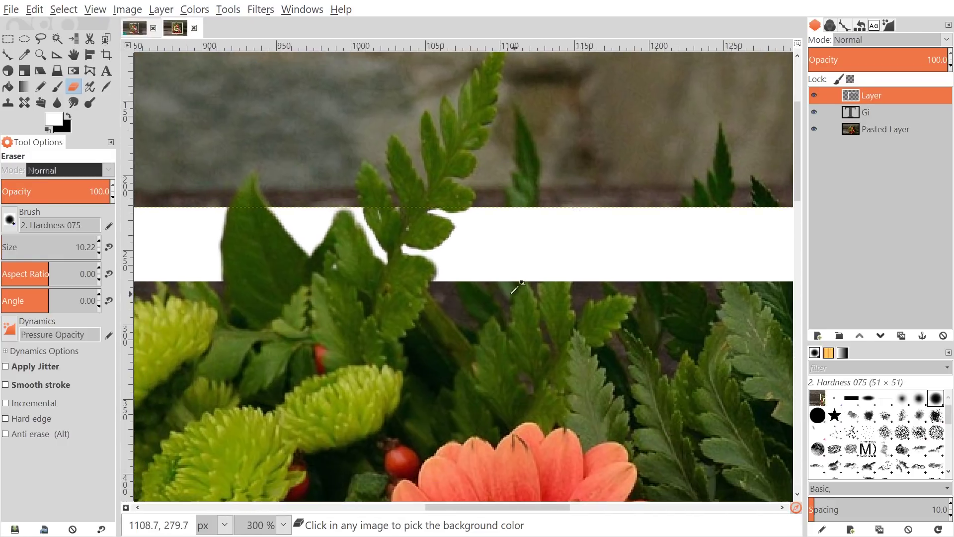
{"action": "scroll", "coordinate": [505, 325], "scroll_direction": "down", "scroll_amount": 3}
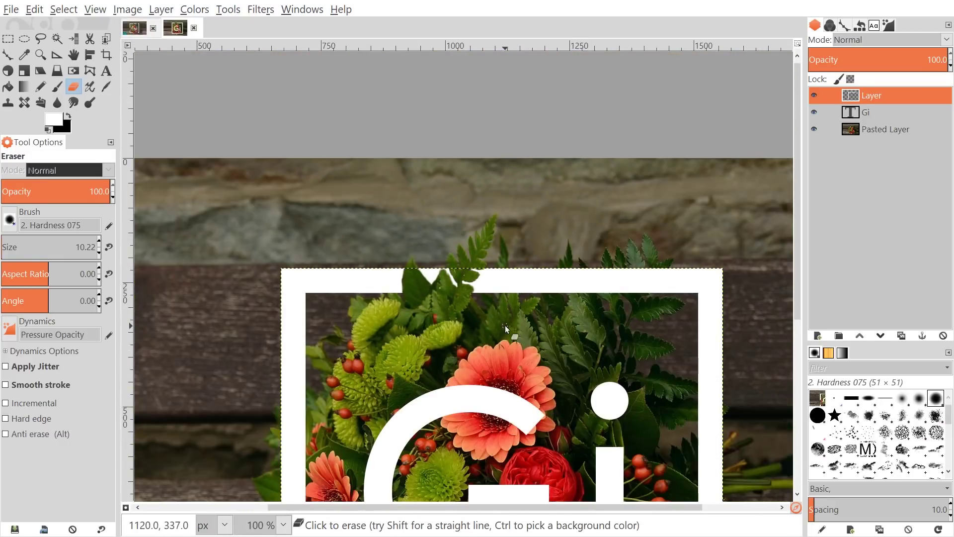
{"action": "left_click_drag", "start_coordinate": [505, 325], "coordinate": [423, 272]}
Lower the frame layer's opacity to 37.2 and inspect the leaves behind the frame's upper edge and upper-right corner.
{"action": "left_click_drag", "start_coordinate": [875, 59], "coordinate": [859, 60]}
{"action": "scroll", "coordinate": [458, 252], "scroll_direction": "up", "scroll_amount": 1}
{"action": "scroll", "coordinate": [481, 283], "scroll_direction": "up", "scroll_amount": 1}
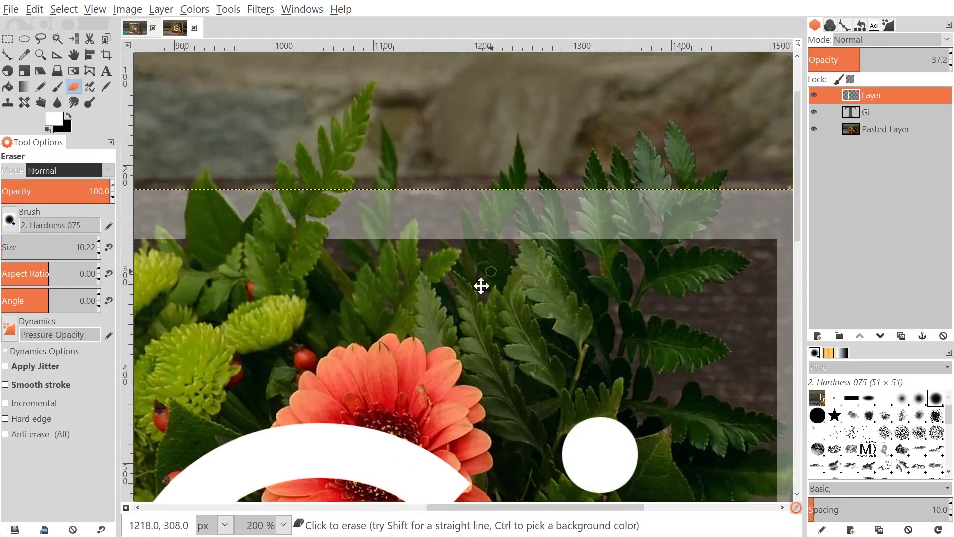
{"action": "left_click_drag", "start_coordinate": [318, 306], "coordinate": [415, 397]}
{"action": "left_click_drag", "start_coordinate": [699, 314], "coordinate": [581, 242]}
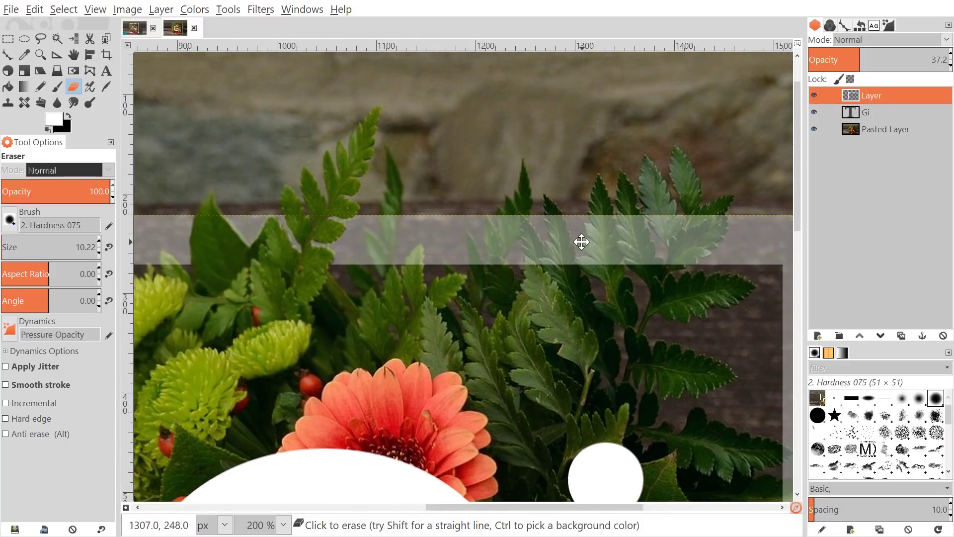
{"action": "key", "text": "space"}
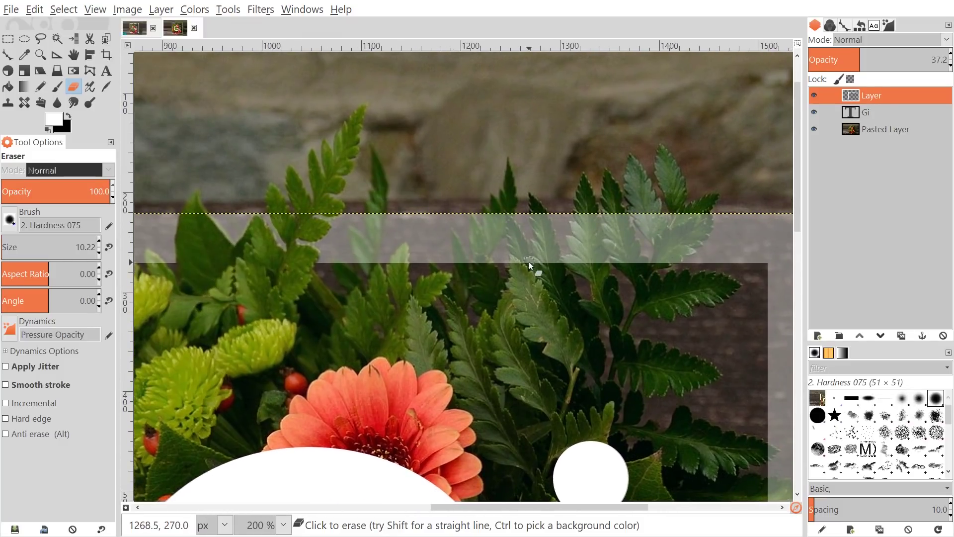
{"action": "key", "text": "space"}
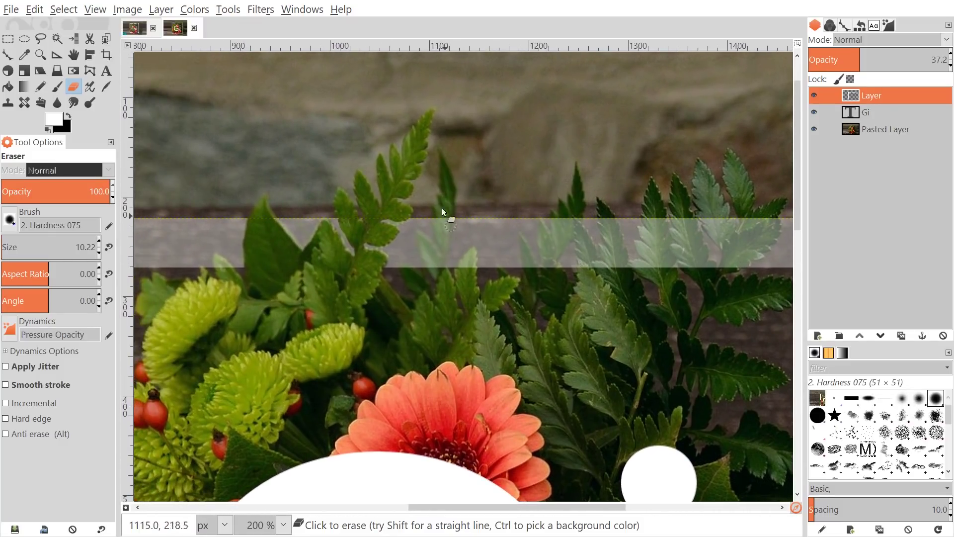
{"action": "scroll", "coordinate": [445, 193], "scroll_direction": "up", "scroll_amount": 1}
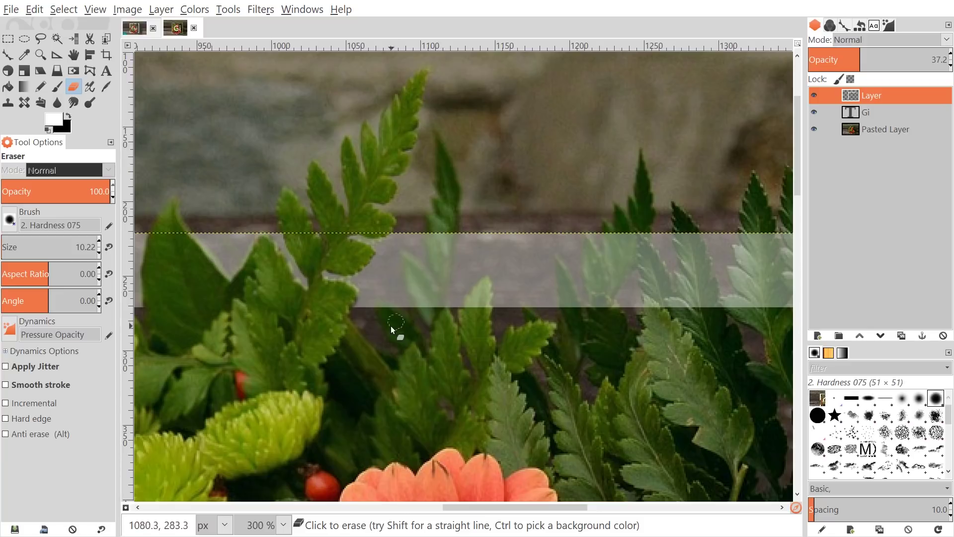
{"action": "scroll", "coordinate": [477, 326], "scroll_direction": "down", "scroll_amount": 2}
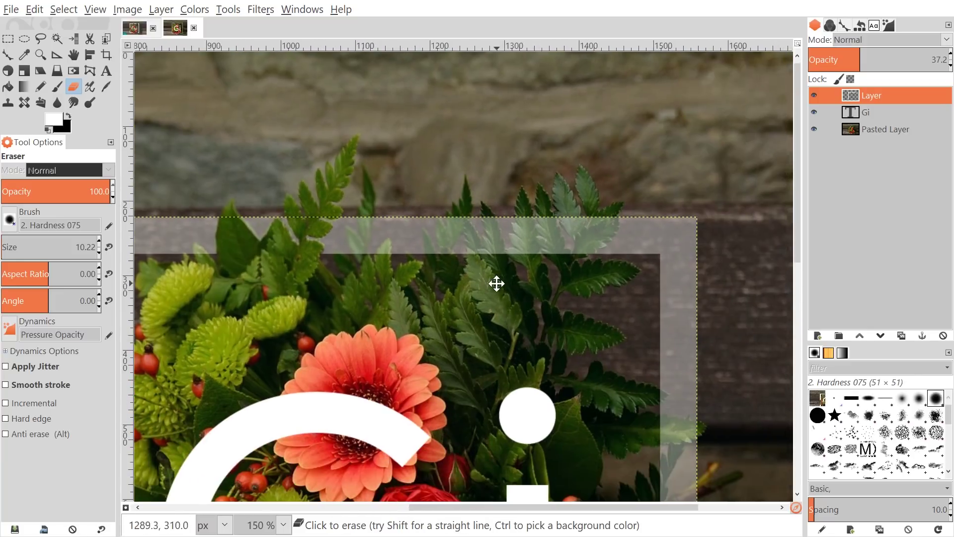
{"action": "scroll", "coordinate": [564, 240], "scroll_direction": "down", "scroll_amount": 1}
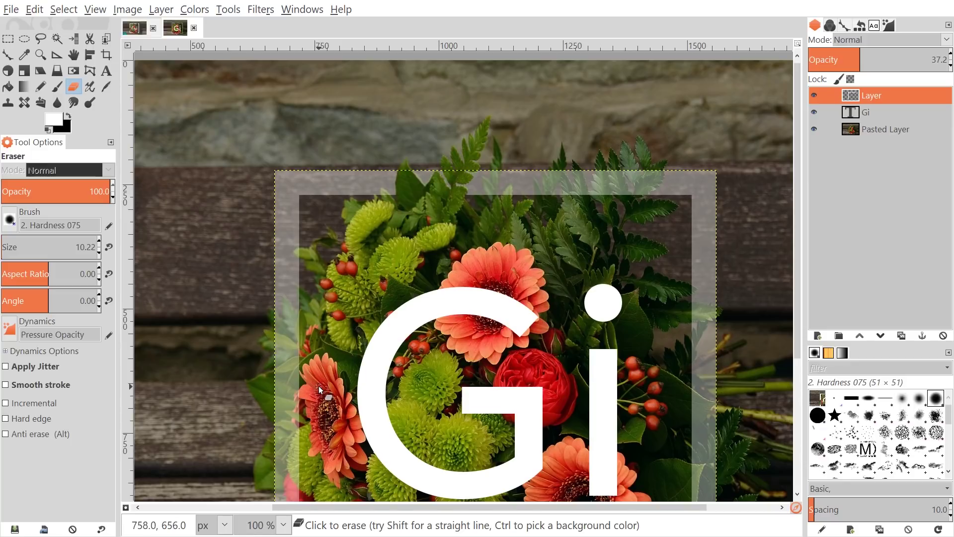
{"action": "scroll", "coordinate": [496, 298], "scroll_direction": "up", "scroll_amount": 3}
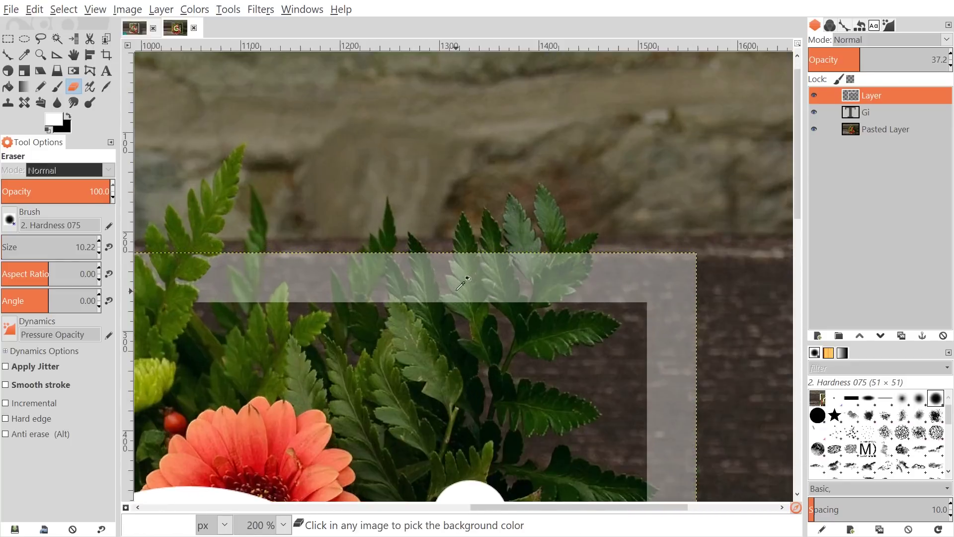
{"action": "scroll", "coordinate": [563, 296], "scroll_direction": "up", "scroll_amount": 1}
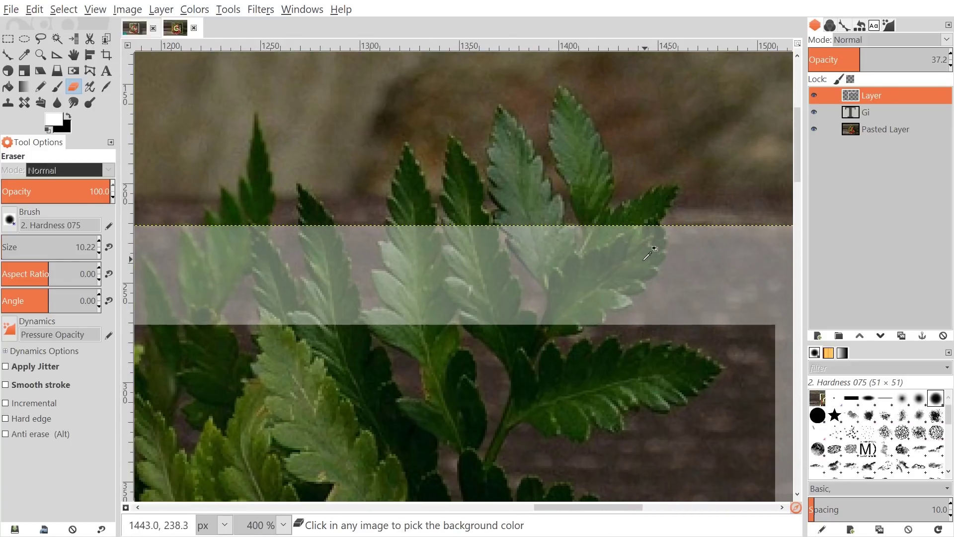
{"action": "scroll", "coordinate": [388, 228], "scroll_direction": "up", "scroll_amount": 1}
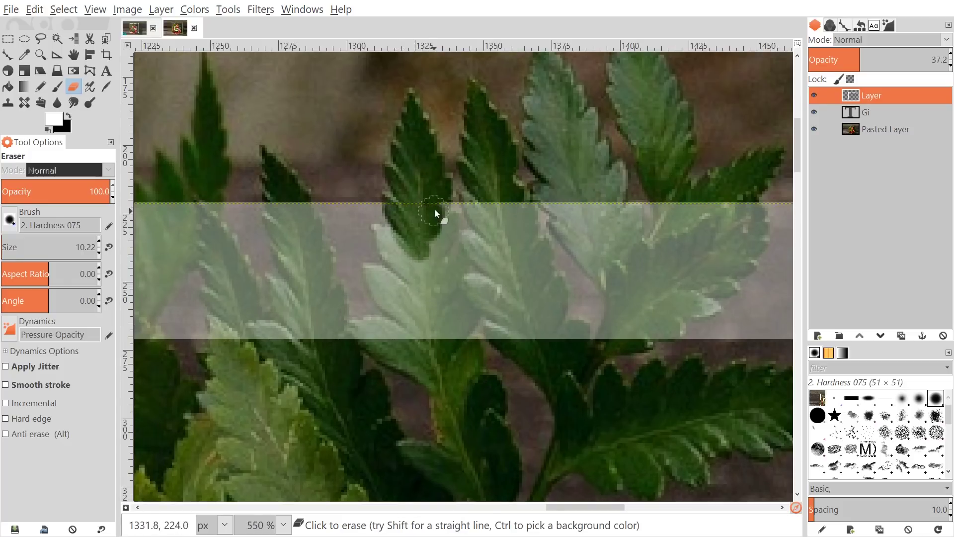
Erase the frame over the leftmost tall leaflet of the dark fern near the frame's upper-right corner, following its serrated edges.
{"action": "left_click_drag", "start_coordinate": [549, 296], "coordinate": [575, 308]}
{"action": "scroll", "coordinate": [419, 304], "scroll_direction": "up", "scroll_amount": 1}
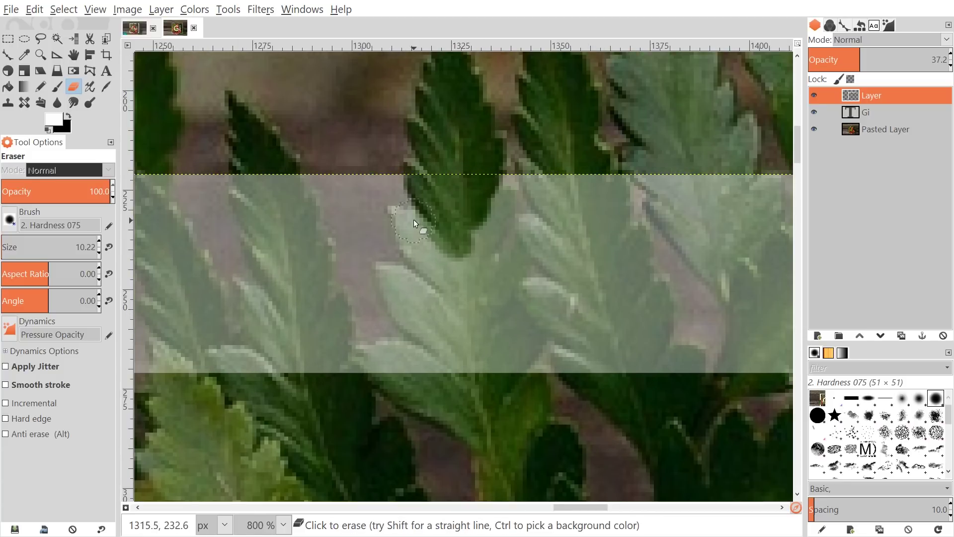
{"action": "mouse_move", "coordinate": [415, 222]}
{"action": "left_mouse_down"}
{"action": "mouse_move", "coordinate": [427, 247]}
{"action": "mouse_move", "coordinate": [401, 293]}
{"action": "mouse_move", "coordinate": [465, 354]}
{"action": "left_mouse_up"}
{"action": "scroll", "coordinate": [505, 304], "scroll_direction": "down", "scroll_amount": 1}
{"action": "mouse_move", "coordinate": [524, 311]}
{"action": "left_mouse_down"}
{"action": "mouse_move", "coordinate": [487, 348]}
{"action": "mouse_move", "coordinate": [475, 218]}
{"action": "mouse_move", "coordinate": [338, 115]}
{"action": "left_mouse_up"}
{"action": "scroll", "coordinate": [508, 256], "scroll_direction": "up", "scroll_amount": 1}
{"action": "left_click_drag", "start_coordinate": [422, 254], "coordinate": [426, 278]}
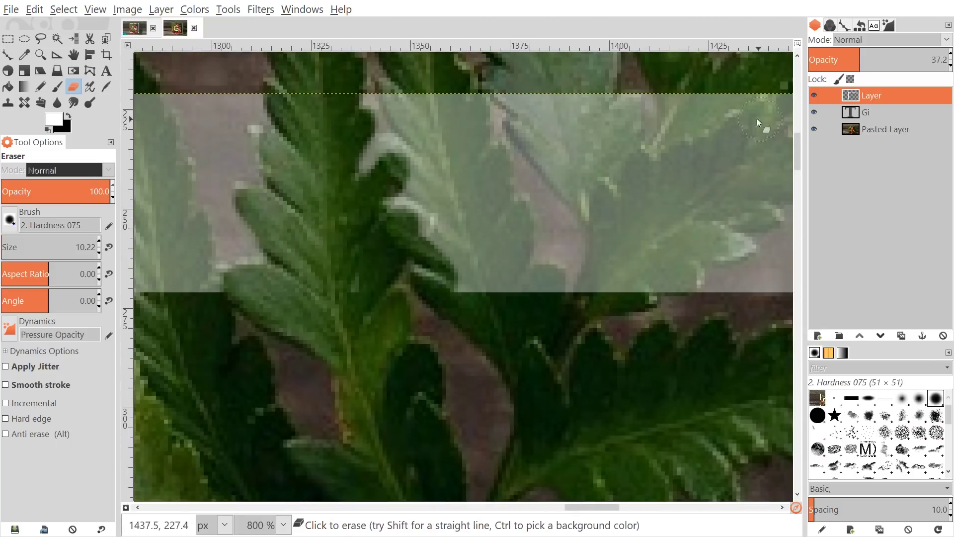
Set the frame layer's opacity to 34.8 and erase the frame over the dark fern's neighbouring leaflets and stem.
{"action": "left_click_drag", "start_coordinate": [869, 54], "coordinate": [844, 54]}
{"action": "left_click_drag", "start_coordinate": [405, 167], "coordinate": [465, 278]}
{"action": "left_click_drag", "start_coordinate": [465, 279], "coordinate": [442, 354]}
{"action": "mouse_move", "coordinate": [522, 362]}
{"action": "left_mouse_down"}
{"action": "mouse_move", "coordinate": [497, 357]}
{"action": "mouse_move", "coordinate": [398, 162]}
{"action": "mouse_move", "coordinate": [459, 358]}
{"action": "left_mouse_up"}
{"action": "left_click", "coordinate": [873, 60]}
{"action": "mouse_move", "coordinate": [488, 167]}
{"action": "left_mouse_down"}
{"action": "mouse_move", "coordinate": [428, 185]}
{"action": "mouse_move", "coordinate": [528, 293]}
{"action": "mouse_move", "coordinate": [472, 279]}
{"action": "left_mouse_up"}
{"action": "left_click", "coordinate": [856, 60]}
{"action": "left_click_drag", "start_coordinate": [540, 318], "coordinate": [439, 263]}
{"action": "left_click_drag", "start_coordinate": [500, 293], "coordinate": [557, 285]}
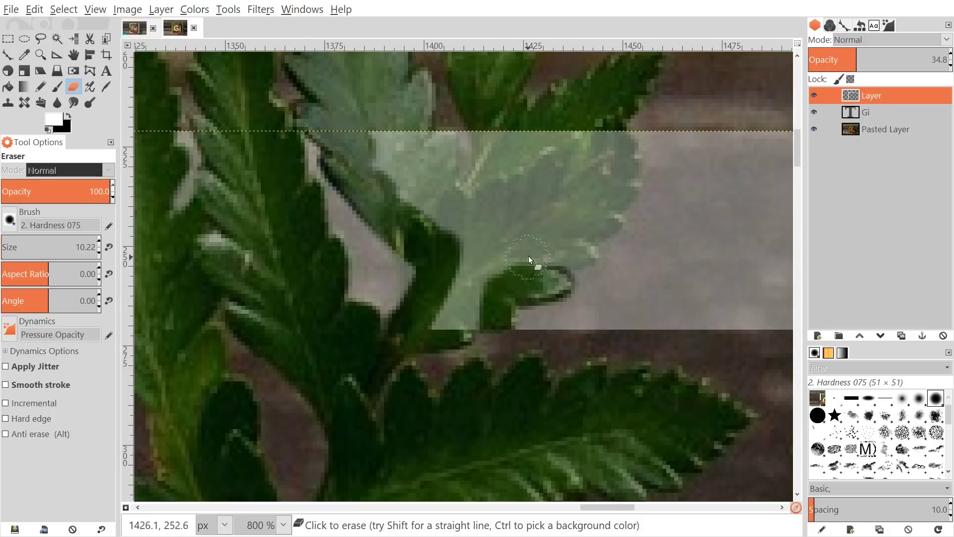
Erase the remaining frame areas over the dark fern's rightmost leaflets and restore the frame layer's opacity to 100.
{"action": "left_click_drag", "start_coordinate": [578, 253], "coordinate": [613, 149]}
{"action": "left_click_drag", "start_coordinate": [497, 130], "coordinate": [475, 207]}
{"action": "mouse_move", "coordinate": [472, 258]}
{"action": "left_mouse_down"}
{"action": "mouse_move", "coordinate": [419, 300]}
{"action": "mouse_move", "coordinate": [514, 309]}
{"action": "left_mouse_up"}
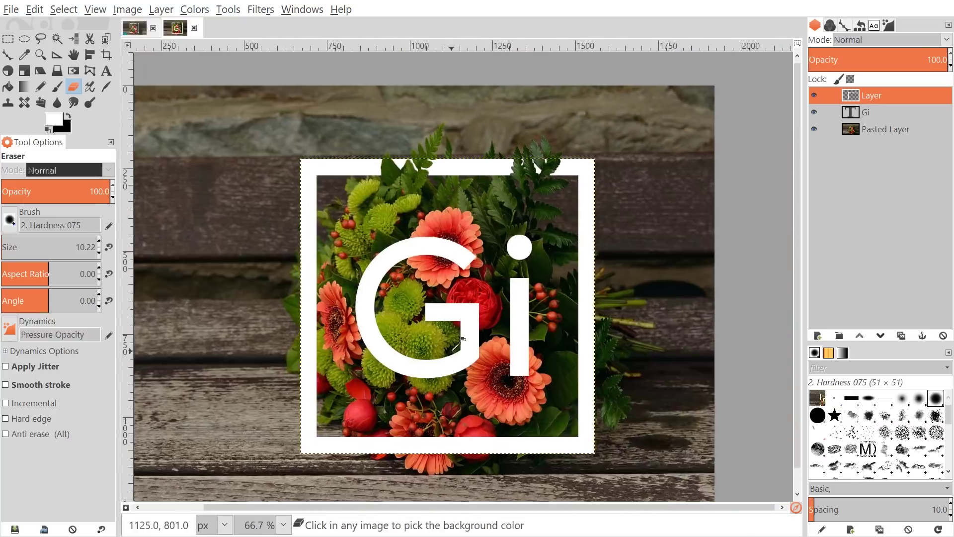
Check the erased fern leaves along the frame's upper edge in both the wider and closer views.
{"action": "scroll", "coordinate": [663, 351], "scroll_direction": "down", "scroll_amount": 1, "text": "ctrl"}
{"action": "scroll", "coordinate": [572, 209], "scroll_direction": "up", "scroll_amount": 2, "text": "ctrl"}
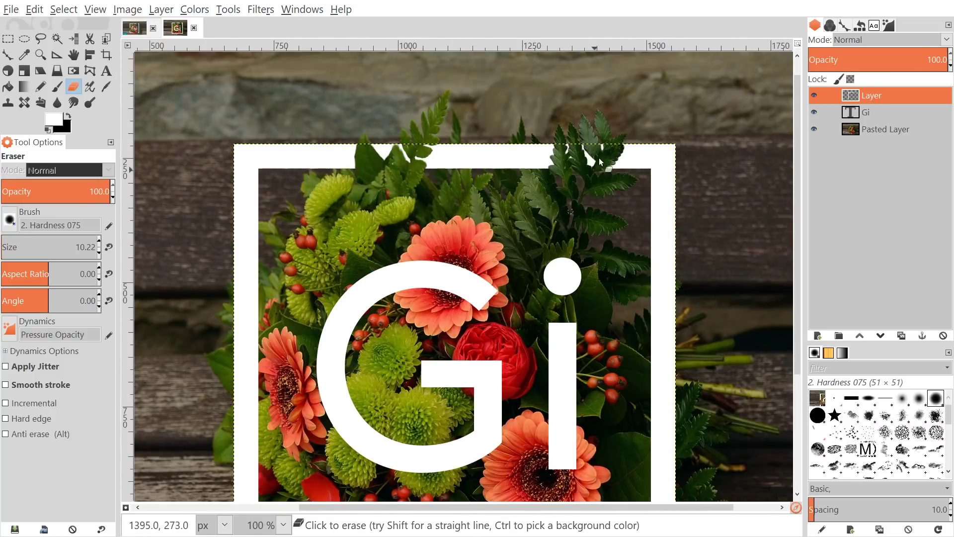
{"action": "scroll", "coordinate": [546, 255], "scroll_direction": "down", "scroll_amount": 1, "text": "ctrl"}
{"action": "scroll", "coordinate": [547, 222], "scroll_direction": "up", "scroll_amount": 2}
{"action": "scroll", "coordinate": [547, 221], "scroll_direction": "right", "scroll_amount": 2}
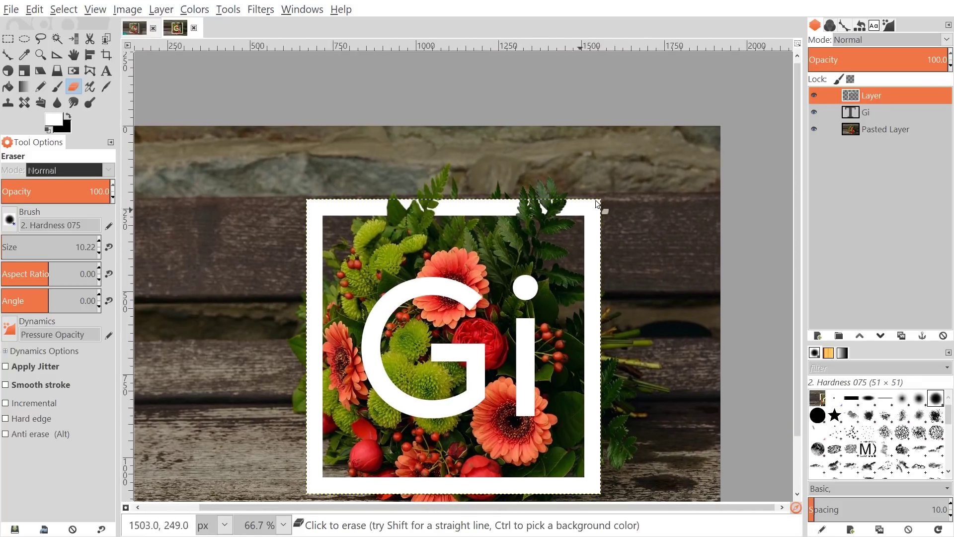
{"action": "scroll", "coordinate": [518, 204], "scroll_direction": "up", "scroll_amount": 2, "text": "ctrl"}
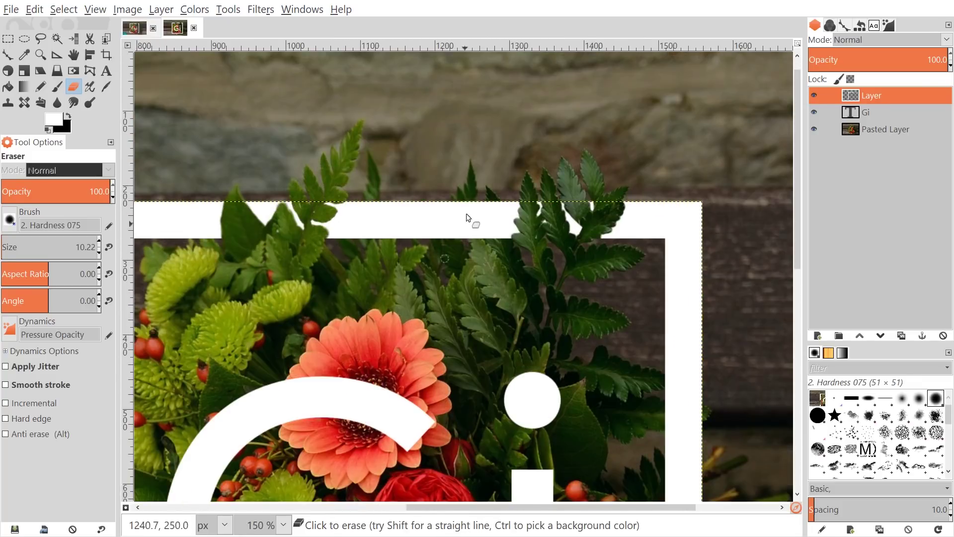
{"action": "scroll", "coordinate": [461, 183], "scroll_direction": "down", "scroll_amount": 2, "text": "ctrl"}
{"action": "scroll", "coordinate": [503, 272], "scroll_direction": "up", "scroll_amount": 2}
{"action": "scroll", "coordinate": [503, 272], "scroll_direction": "right", "scroll_amount": 2}
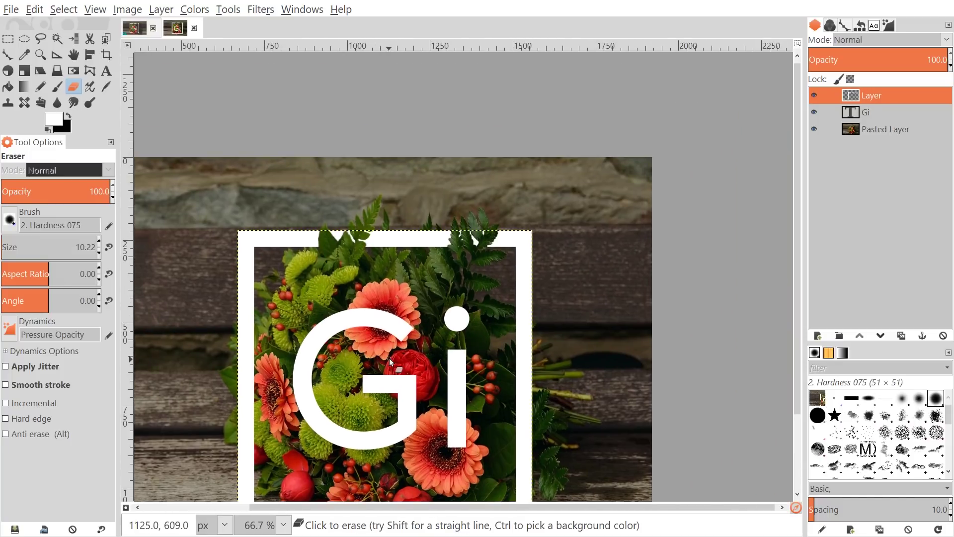
{"action": "scroll", "coordinate": [435, 301], "scroll_direction": "down", "scroll_amount": 1}
{"action": "scroll", "coordinate": [435, 300], "scroll_direction": "left", "scroll_amount": 1}
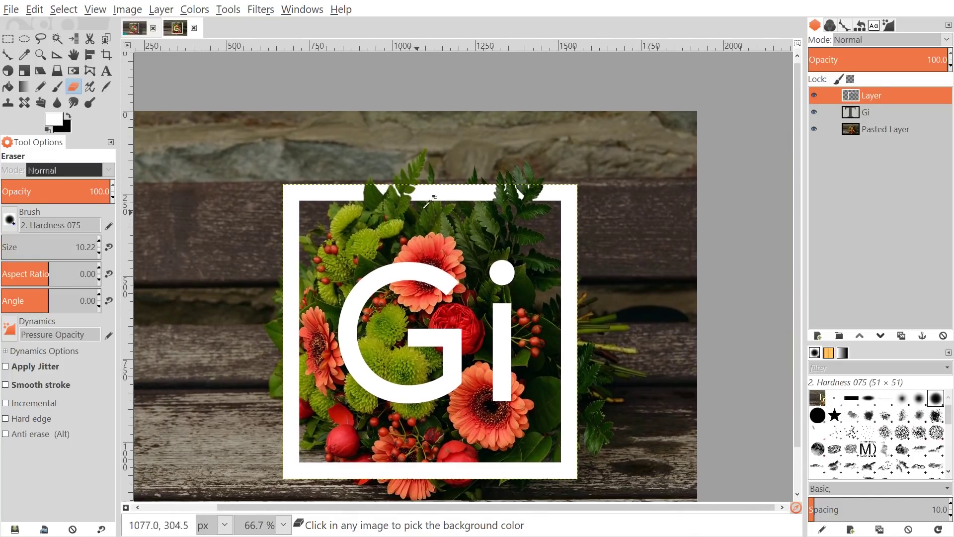
{"action": "scroll", "coordinate": [432, 195], "scroll_direction": "up", "scroll_amount": 1, "text": "ctrl"}
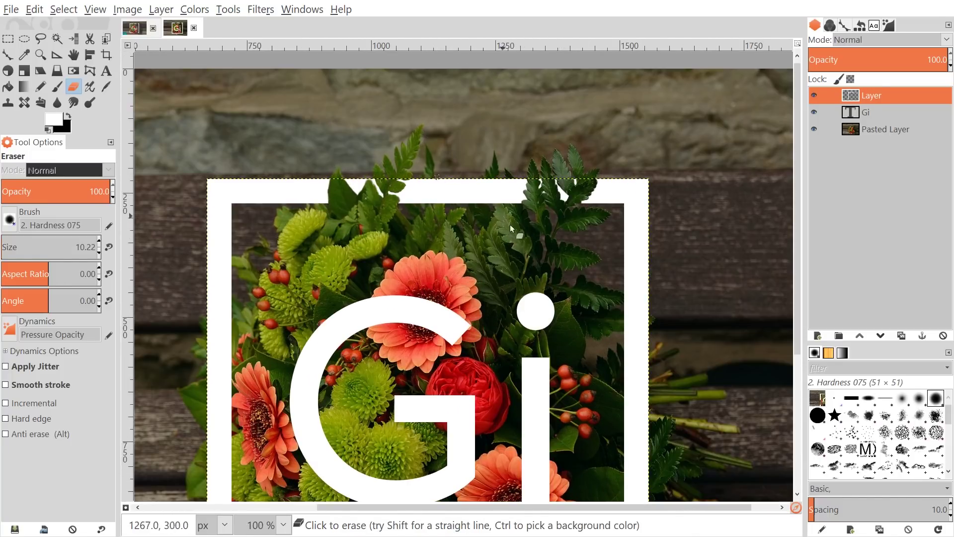
{"action": "scroll", "coordinate": [556, 207], "scroll_direction": "down", "scroll_amount": 1}
{"action": "scroll", "coordinate": [557, 206], "scroll_direction": "left", "scroll_amount": 1}
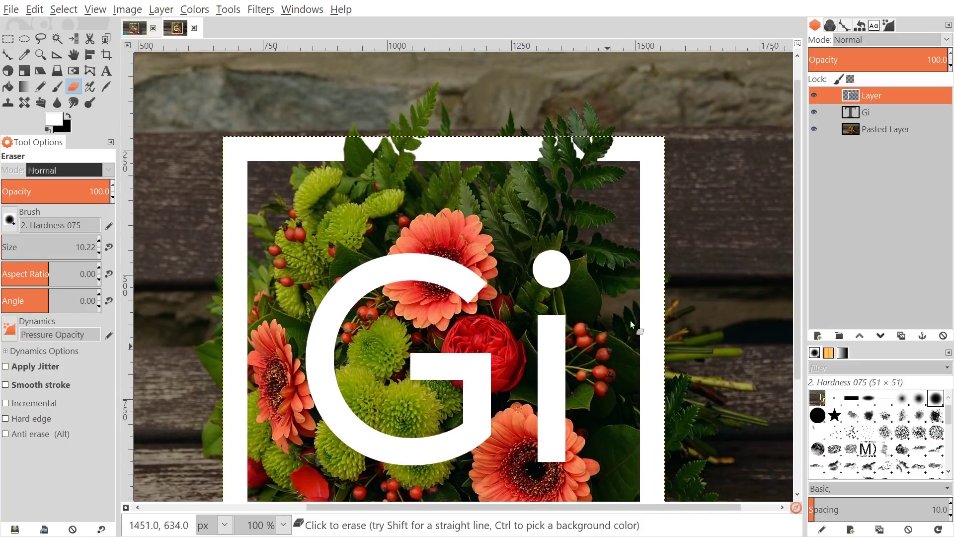
Examine the frame's side edges and the surrounding flowers for more elements that could overlap the frame.
{"action": "scroll", "coordinate": [681, 230], "scroll_direction": "down", "scroll_amount": 3}
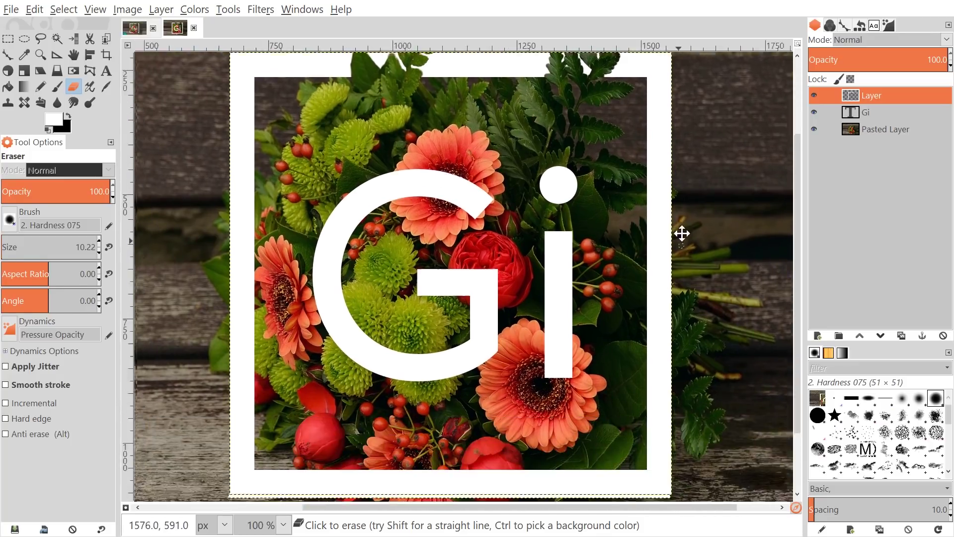
{"action": "scroll", "coordinate": [681, 230], "scroll_direction": "left", "scroll_amount": 2}
{"action": "scroll", "coordinate": [542, 359], "scroll_direction": "down", "scroll_amount": 1}
{"action": "scroll", "coordinate": [415, 278], "scroll_direction": "up", "scroll_amount": 2}
{"action": "left_click_drag", "start_coordinate": [395, 305], "coordinate": [349, 275]}
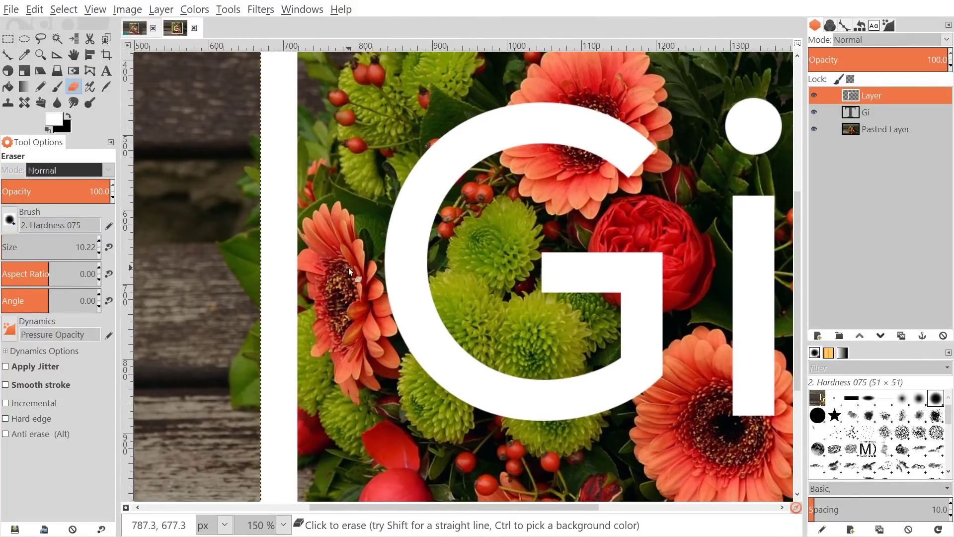
{"action": "scroll", "coordinate": [602, 319], "scroll_direction": "up", "scroll_amount": 5}
{"action": "scroll", "coordinate": [603, 320], "scroll_direction": "right", "scroll_amount": 1}
{"action": "scroll", "coordinate": [603, 319], "scroll_direction": "down", "scroll_amount": 1}
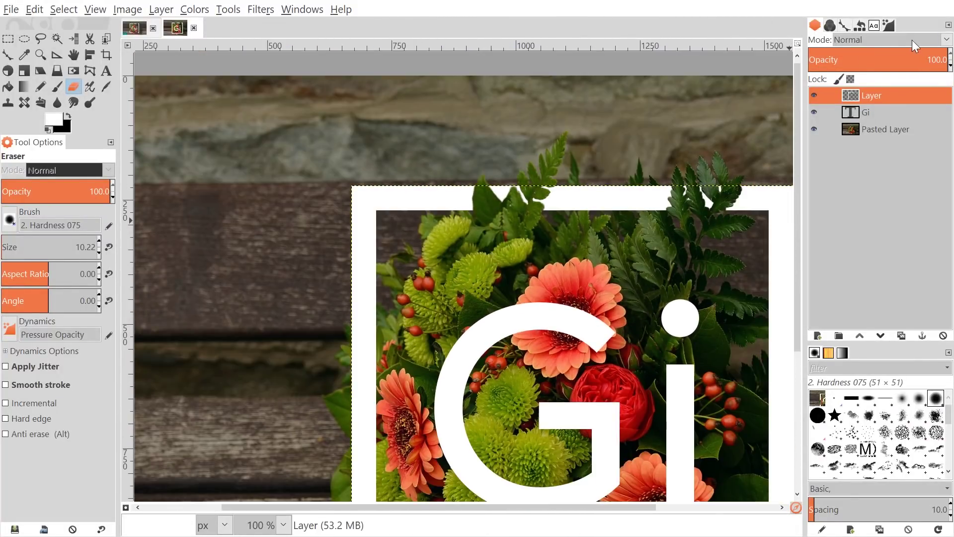
Lower the frame layer's opacity to 32.6 and inspect the leaves and flowers behind the frame's left edge.
{"action": "left_click", "coordinate": [880, 58]}
{"action": "left_click_drag", "start_coordinate": [880, 57], "coordinate": [853, 57]}
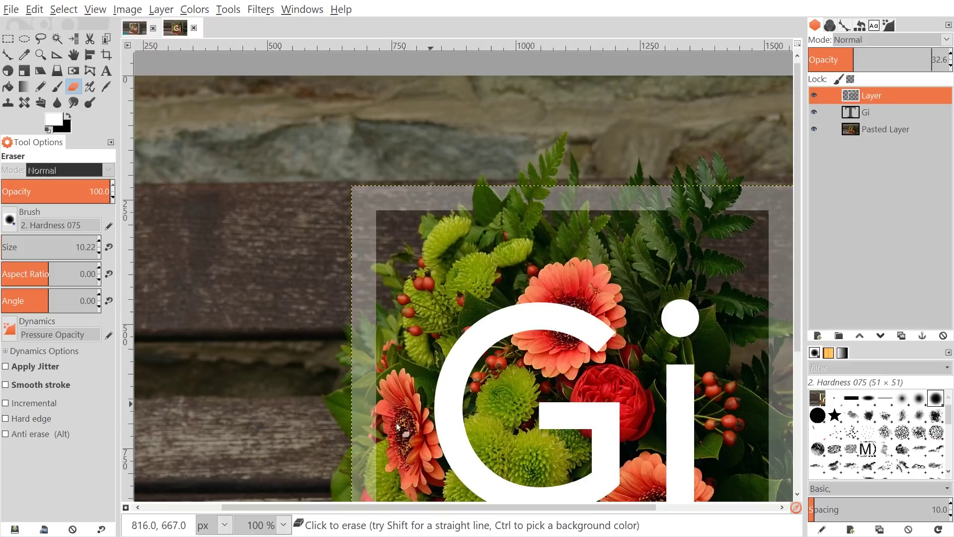
{"action": "scroll", "coordinate": [488, 262], "scroll_direction": "down", "scroll_amount": 5}
{"action": "scroll", "coordinate": [488, 261], "scroll_direction": "left", "scroll_amount": 2}
{"action": "scroll", "coordinate": [488, 262], "scroll_direction": "up", "scroll_amount": 3}
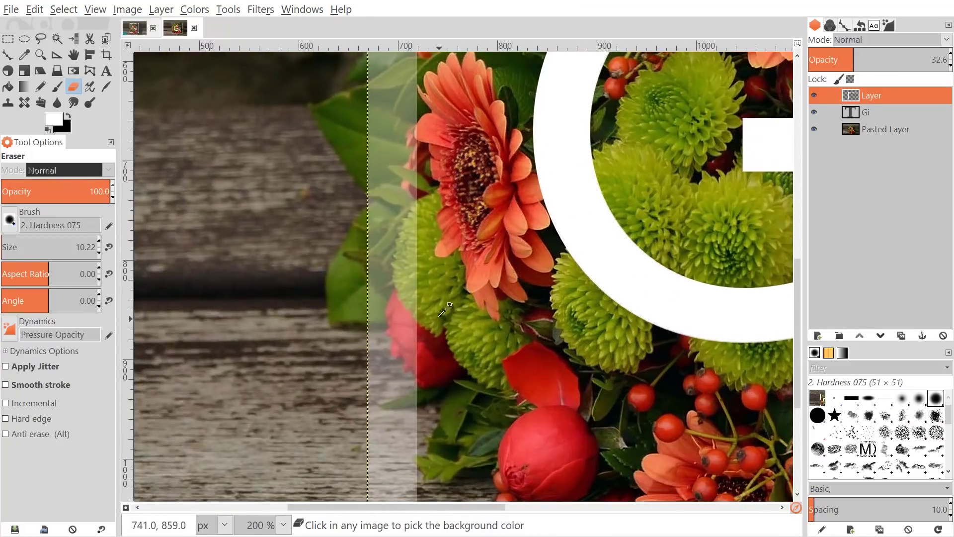
{"action": "scroll", "coordinate": [444, 485], "scroll_direction": "down", "scroll_amount": 2}
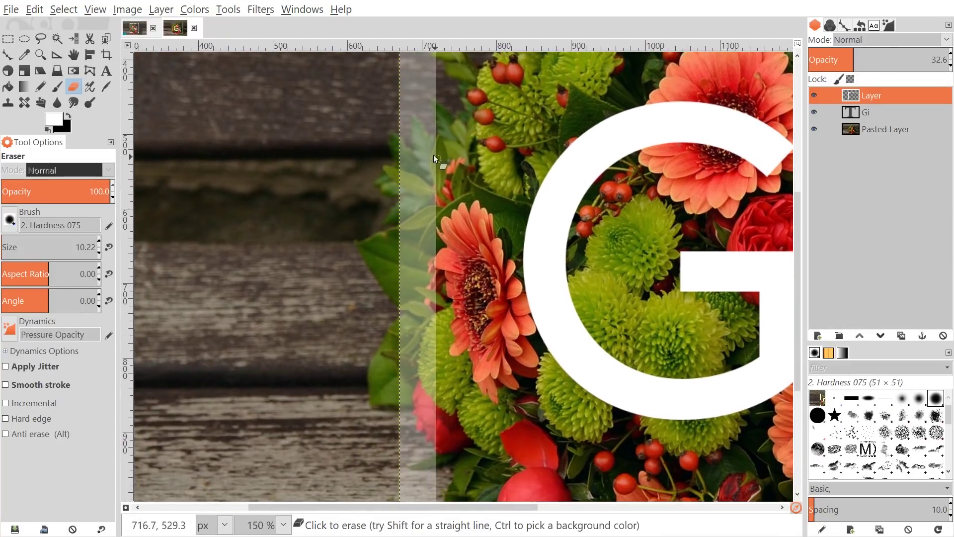
{"action": "scroll", "coordinate": [432, 247], "scroll_direction": "down", "scroll_amount": 3}
{"action": "scroll", "coordinate": [417, 362], "scroll_direction": "left", "scroll_amount": 1}
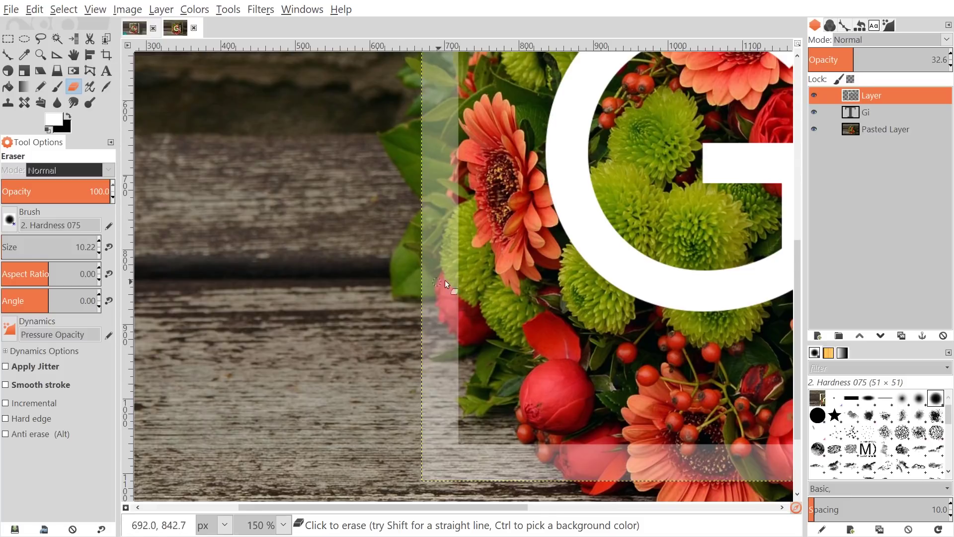
Examine the flowers and leaves under the frame's left and bottom edges, including the orange flower crossing the bottom edge.
{"action": "left_click_drag", "start_coordinate": [460, 319], "coordinate": [387, 344]}
{"action": "scroll", "coordinate": [408, 298], "scroll_direction": "down", "scroll_amount": 3}
{"action": "scroll", "coordinate": [428, 254], "scroll_direction": "right", "scroll_amount": 2}
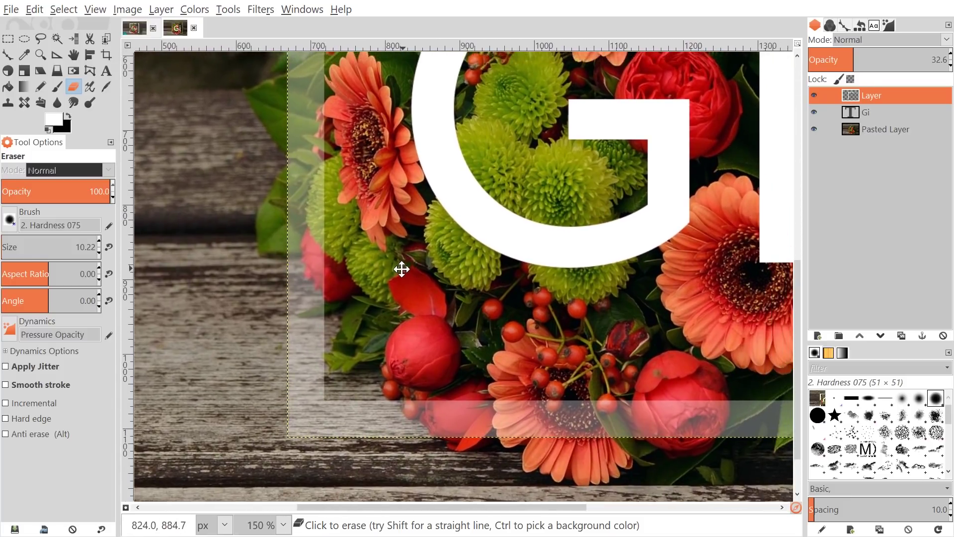
{"action": "scroll", "coordinate": [492, 308], "scroll_direction": "up", "scroll_amount": 12}
{"action": "scroll", "coordinate": [521, 448], "scroll_direction": "left", "scroll_amount": 3}
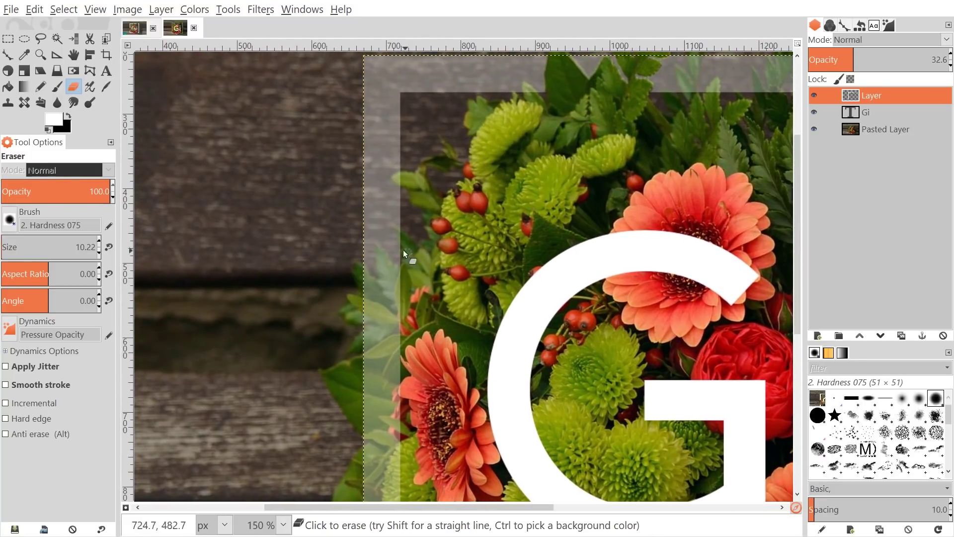
{"action": "scroll", "coordinate": [386, 294], "scroll_direction": "down", "scroll_amount": 11}
{"action": "scroll", "coordinate": [505, 294], "scroll_direction": "right", "scroll_amount": 5}
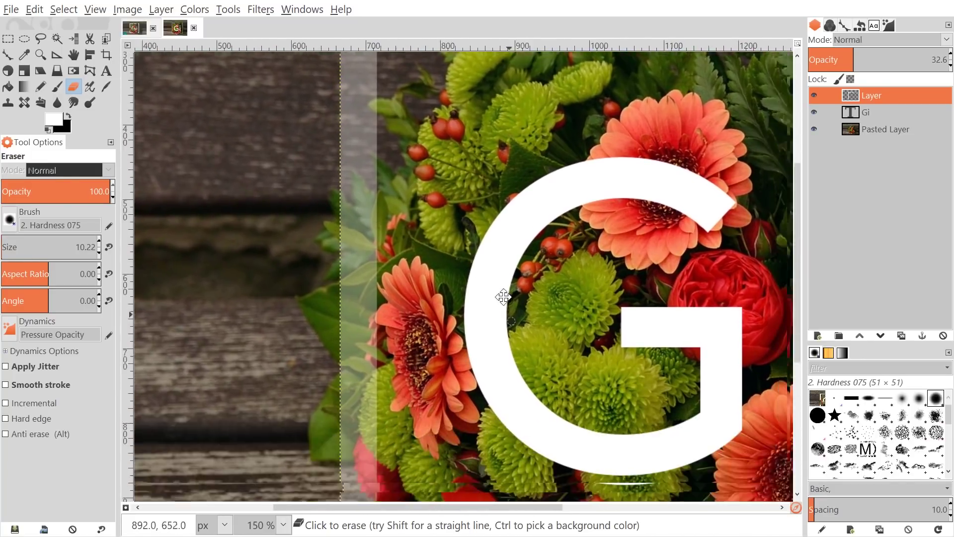
{"action": "scroll", "coordinate": [412, 116], "scroll_direction": "down", "scroll_amount": 8}
{"action": "scroll", "coordinate": [539, 270], "scroll_direction": "up", "scroll_amount": 4}
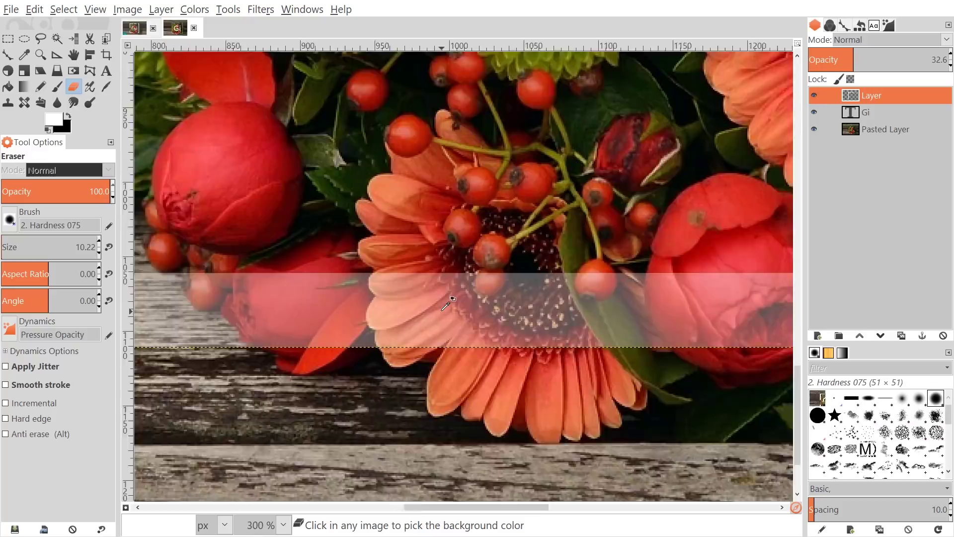
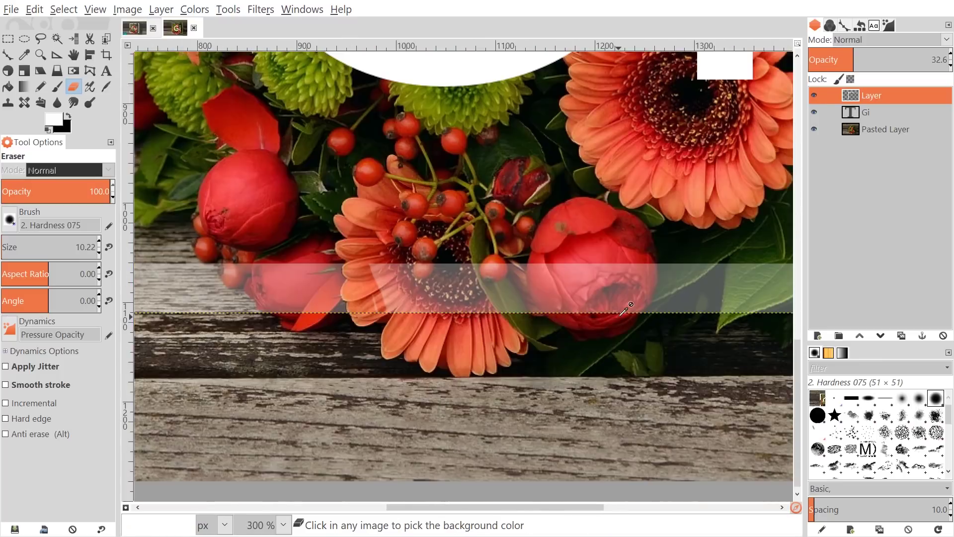
Erase the frame's bottom edge along the left side of the large pointed green leaf near the lower-right corner.
{"action": "scroll", "coordinate": [348, 365], "scroll_direction": "up", "scroll_amount": 5, "text": "ctrl"}
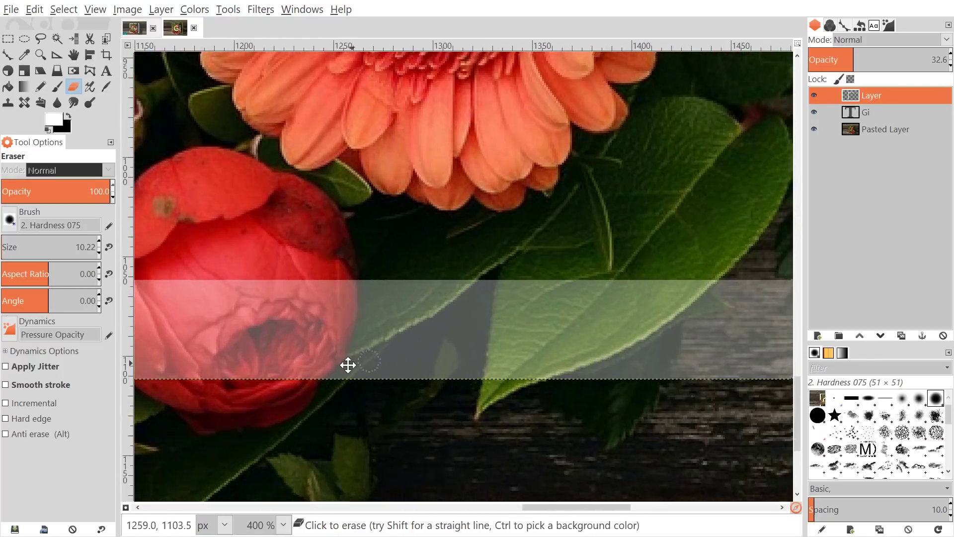
{"action": "left_click_drag", "start_coordinate": [348, 365], "coordinate": [340, 367]}
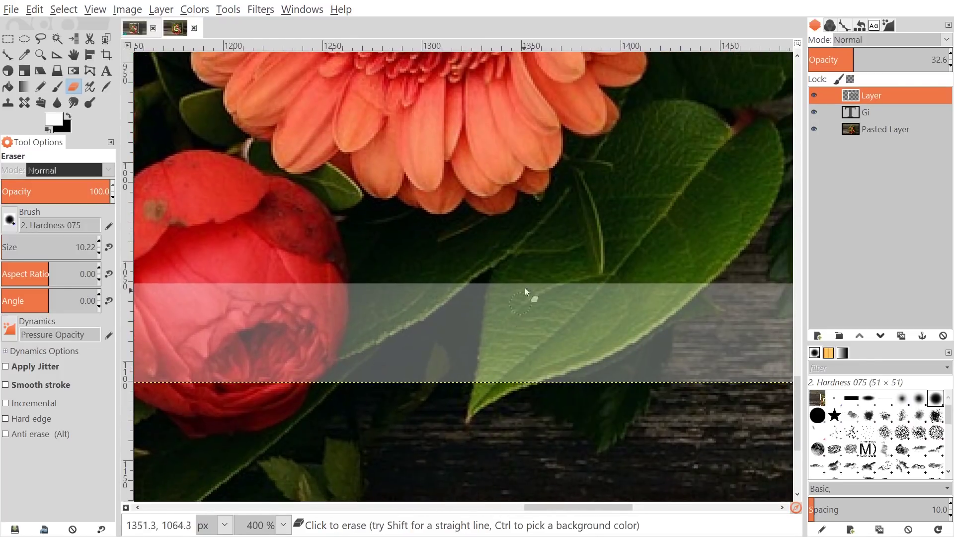
{"action": "scroll", "coordinate": [528, 293], "scroll_direction": "down", "scroll_amount": 2, "text": "ctrl"}
{"action": "scroll", "coordinate": [530, 297], "scroll_direction": "up", "scroll_amount": 2, "text": "ctrl"}
{"action": "left_click_drag", "start_coordinate": [498, 283], "coordinate": [500, 291]}
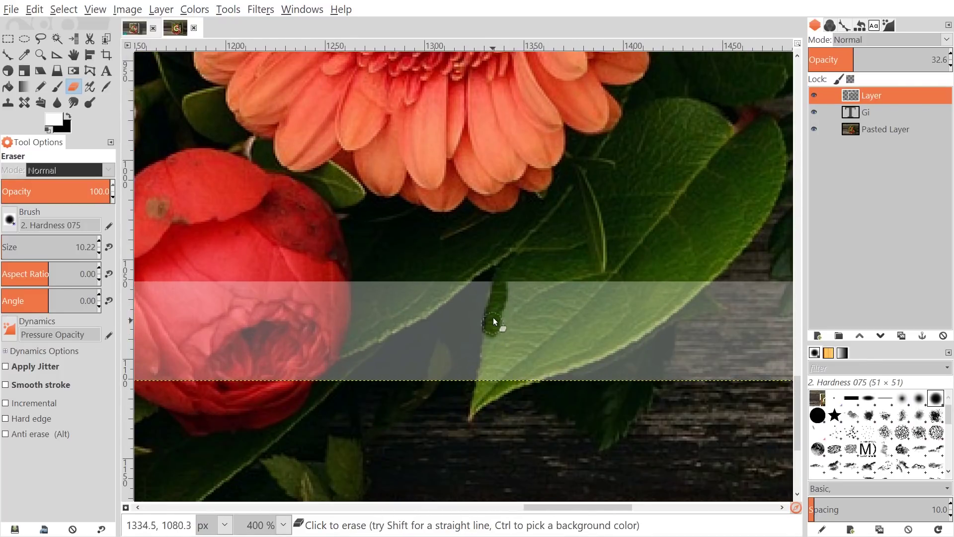
{"action": "scroll", "coordinate": [503, 325], "scroll_direction": "up", "scroll_amount": 1, "text": "ctrl"}
{"action": "scroll", "coordinate": [506, 323], "scroll_direction": "down", "scroll_amount": 3}
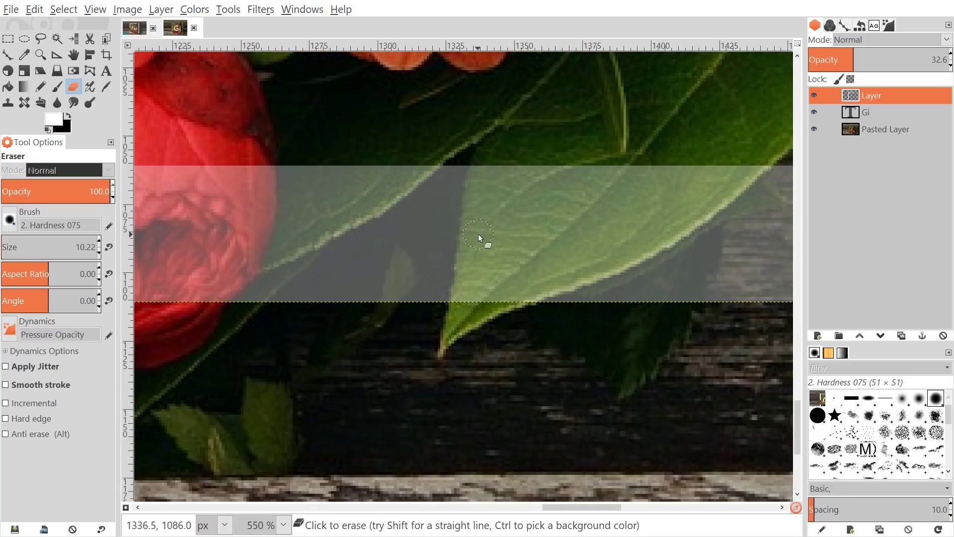
{"action": "scroll", "coordinate": [490, 218], "scroll_direction": "up", "scroll_amount": 1, "text": "ctrl"}
{"action": "mouse_move", "coordinate": [481, 157]}
{"action": "left_mouse_down"}
{"action": "mouse_move", "coordinate": [478, 251]}
{"action": "mouse_move", "coordinate": [470, 200]}
{"action": "mouse_move", "coordinate": [472, 318]}
{"action": "mouse_move", "coordinate": [449, 360]}
{"action": "mouse_move", "coordinate": [467, 281]}
{"action": "mouse_move", "coordinate": [452, 352]}
{"action": "mouse_move", "coordinate": [466, 294]}
{"action": "left_mouse_up"}
{"action": "left_click_drag", "start_coordinate": [465, 226], "coordinate": [458, 303]}
Erase the frame along the pointed leaf's lower outline and over the rest of its surface.
{"action": "left_click_drag", "start_coordinate": [606, 332], "coordinate": [424, 385]}
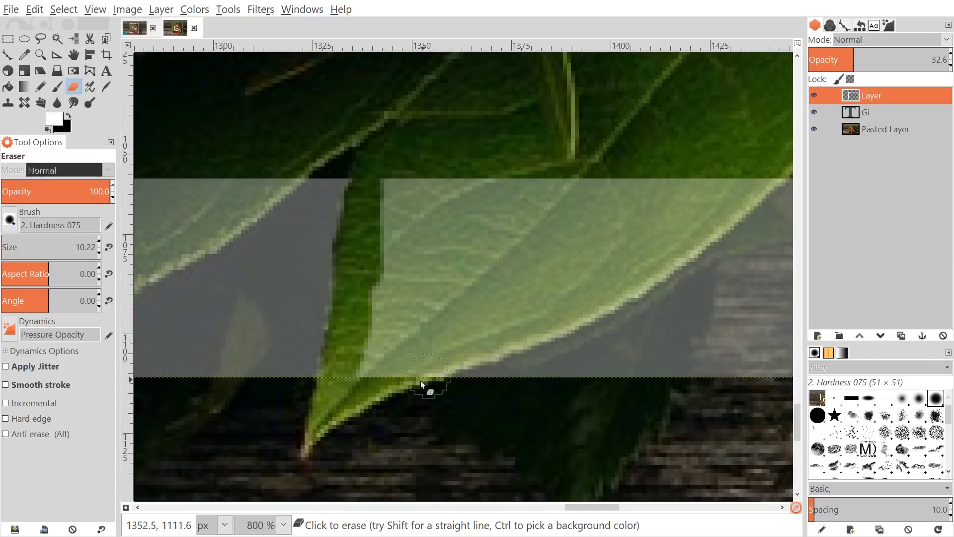
{"action": "left_click_drag", "start_coordinate": [771, 170], "coordinate": [625, 208]}
{"action": "mouse_move", "coordinate": [547, 268]}
{"action": "left_mouse_down"}
{"action": "mouse_move", "coordinate": [492, 300]}
{"action": "mouse_move", "coordinate": [536, 281]}
{"action": "mouse_move", "coordinate": [528, 290]}
{"action": "mouse_move", "coordinate": [431, 333]}
{"action": "mouse_move", "coordinate": [507, 301]}
{"action": "mouse_move", "coordinate": [480, 321]}
{"action": "mouse_move", "coordinate": [223, 425]}
{"action": "mouse_move", "coordinate": [272, 176]}
{"action": "mouse_move", "coordinate": [233, 310]}
{"action": "mouse_move", "coordinate": [264, 355]}
{"action": "mouse_move", "coordinate": [422, 301]}
{"action": "mouse_move", "coordinate": [370, 243]}
{"action": "mouse_move", "coordinate": [288, 284]}
{"action": "mouse_move", "coordinate": [330, 243]}
{"action": "mouse_move", "coordinate": [370, 279]}
{"action": "mouse_move", "coordinate": [597, 215]}
{"action": "mouse_move", "coordinate": [426, 299]}
{"action": "mouse_move", "coordinate": [392, 265]}
{"action": "left_mouse_up"}
{"action": "scroll", "coordinate": [393, 265], "scroll_direction": "down", "scroll_amount": 5}
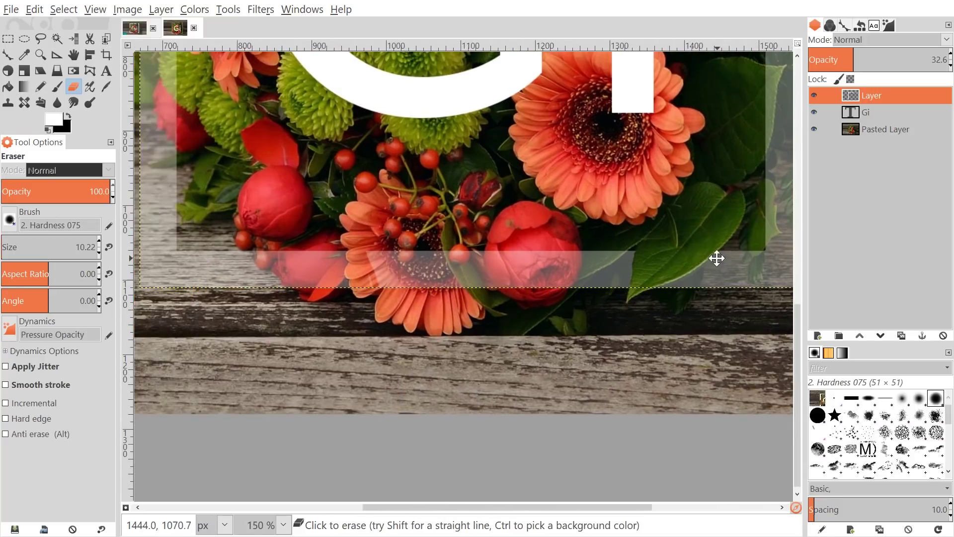
Erase the frame's bottom edge along the lower outline of the dark leaf beside the red flower.
{"action": "scroll", "coordinate": [605, 232], "scroll_direction": "up", "scroll_amount": 1}
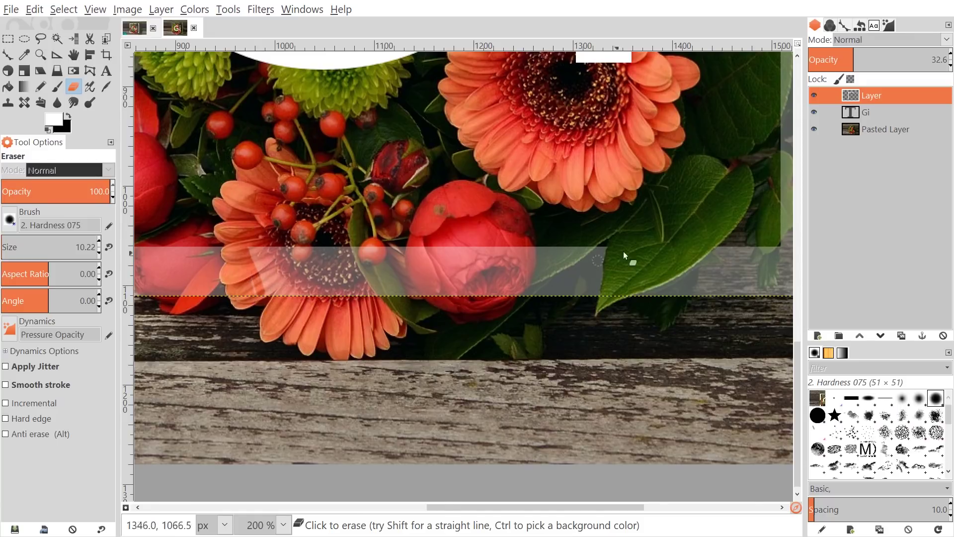
{"action": "scroll", "coordinate": [624, 252], "scroll_direction": "up", "scroll_amount": 2}
{"action": "scroll", "coordinate": [488, 244], "scroll_direction": "up", "scroll_amount": 1}
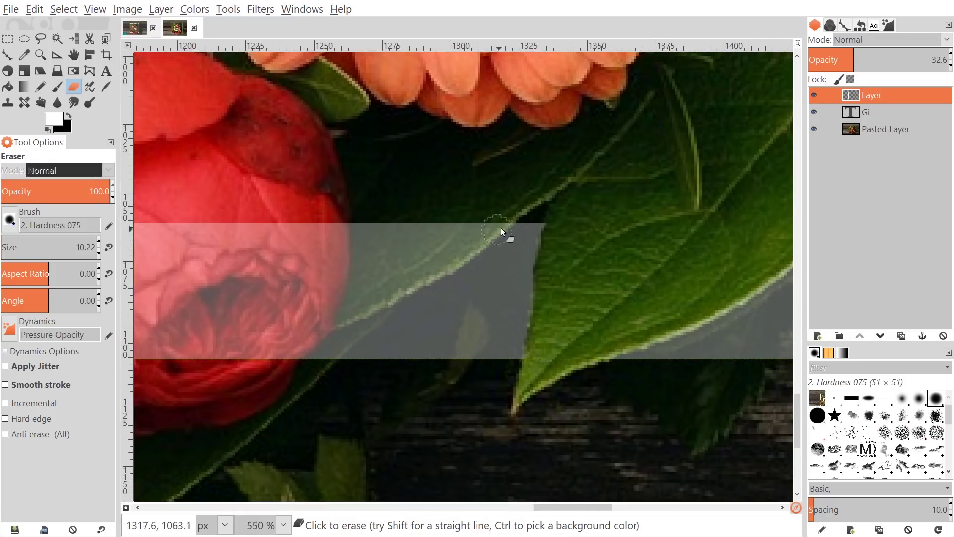
{"action": "mouse_move", "coordinate": [461, 248]}
{"action": "left_mouse_down"}
{"action": "mouse_move", "coordinate": [372, 300]}
{"action": "mouse_move", "coordinate": [309, 320]}
{"action": "mouse_move", "coordinate": [381, 300]}
{"action": "mouse_move", "coordinate": [315, 344]}
{"action": "left_mouse_up"}
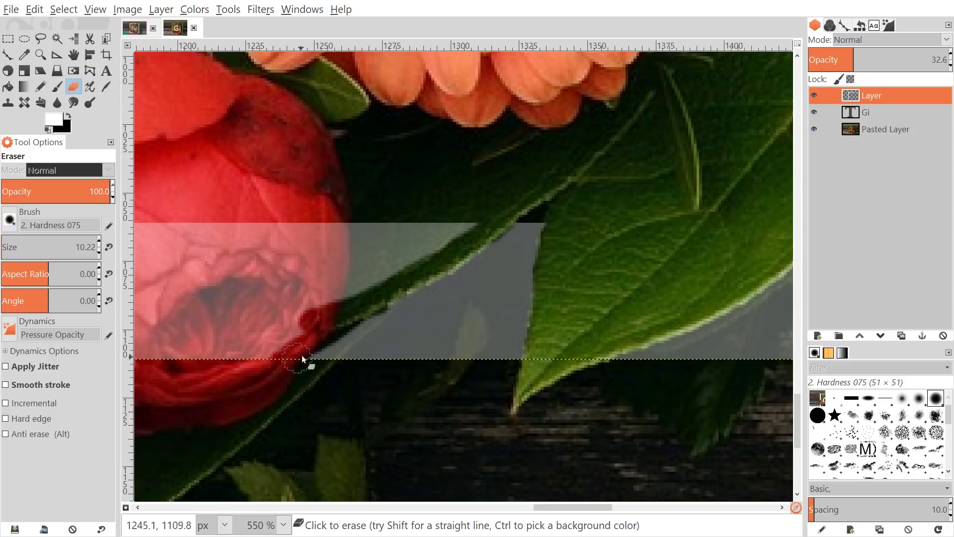
{"action": "left_click_drag", "start_coordinate": [378, 311], "coordinate": [304, 365]}
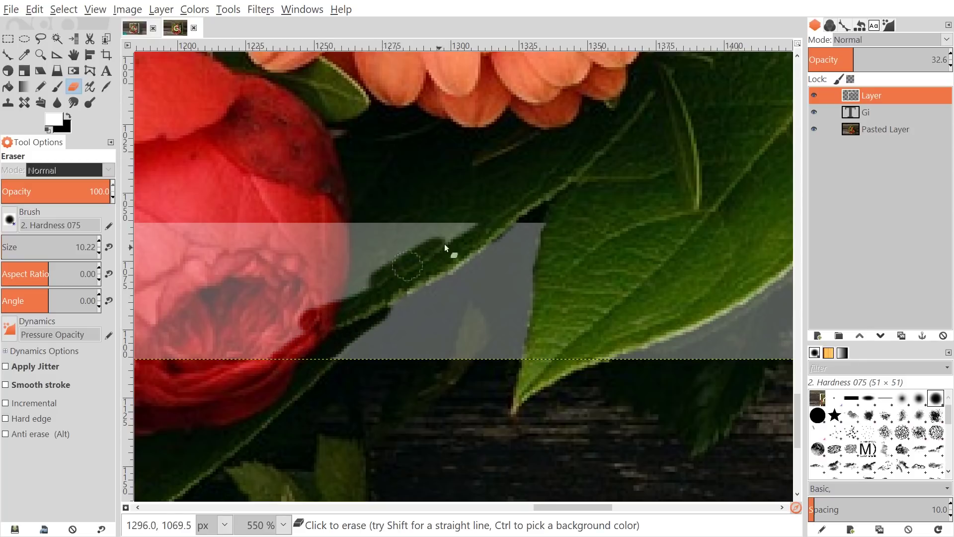
{"action": "left_click_drag", "start_coordinate": [453, 238], "coordinate": [385, 285]}
Set the eraser size to 58.23 and erase the frame's bottom edge over the orange flower, berries and most of the red flower.
{"action": "left_click_drag", "start_coordinate": [266, 293], "coordinate": [692, 151]}
{"action": "scroll", "coordinate": [535, 253], "scroll_direction": "down", "scroll_amount": 2}
{"action": "left_click_drag", "start_coordinate": [533, 244], "coordinate": [546, 300]}
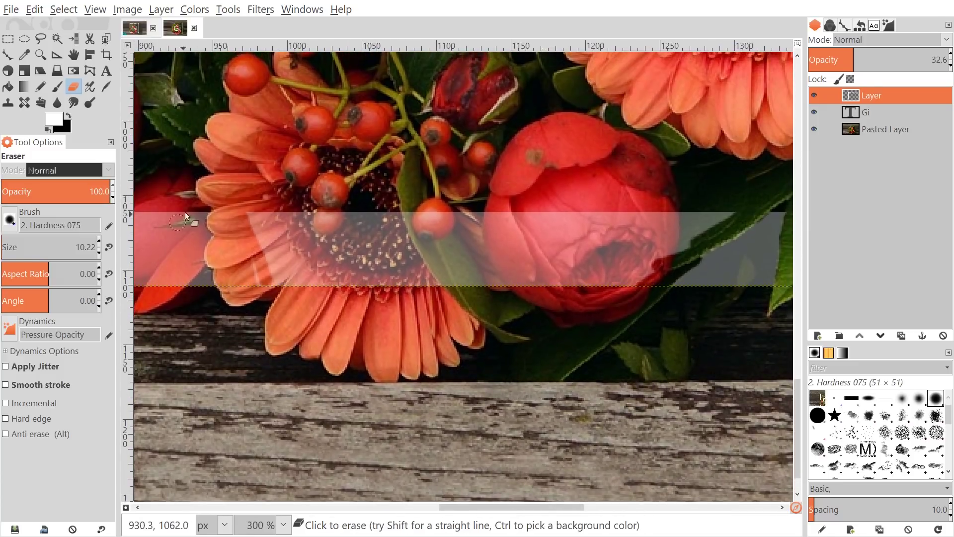
{"action": "left_click_drag", "start_coordinate": [258, 218], "coordinate": [267, 263]}
{"action": "left_click_drag", "start_coordinate": [721, 223], "coordinate": [632, 222]}
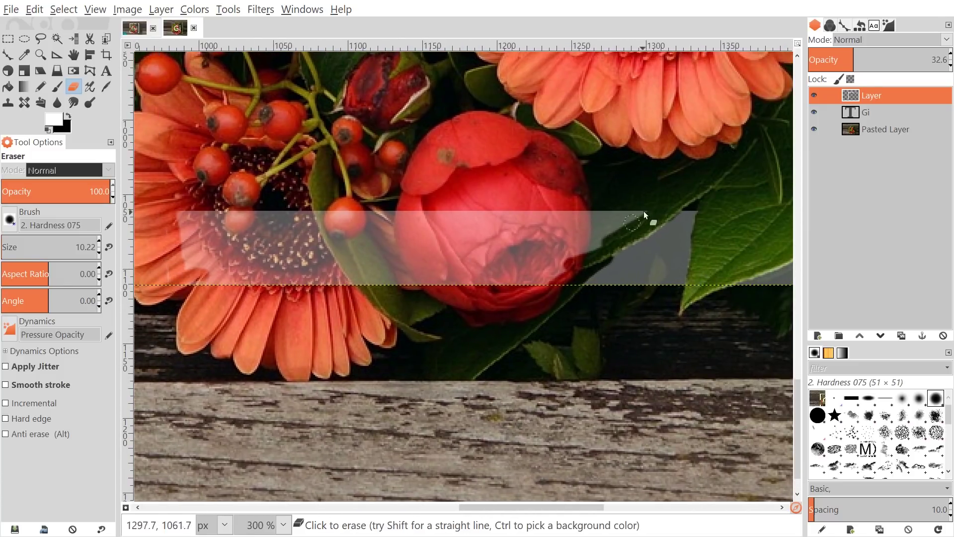
{"action": "left_click", "coordinate": [7, 247]}
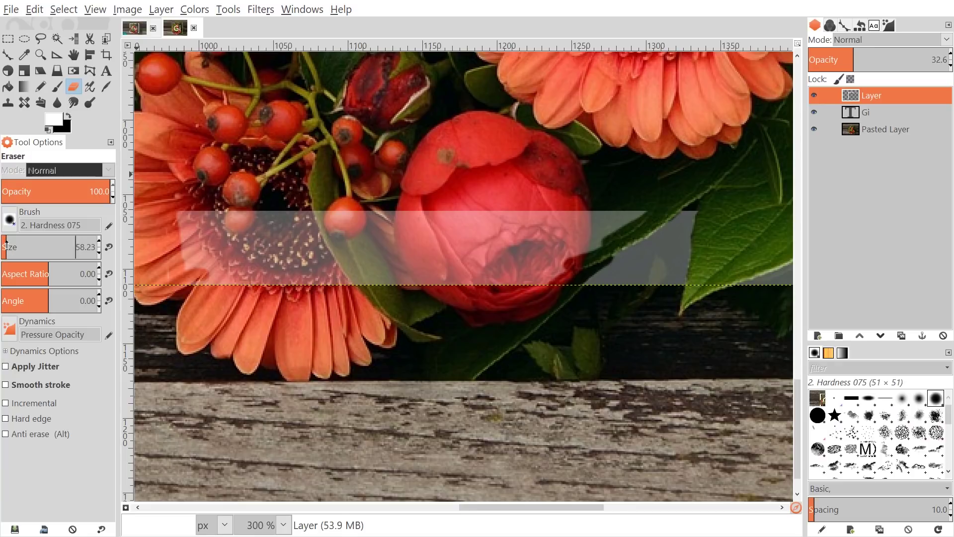
{"action": "mouse_move", "coordinate": [535, 216]}
{"action": "left_mouse_down"}
{"action": "mouse_move", "coordinate": [481, 222]}
{"action": "mouse_move", "coordinate": [417, 250]}
{"action": "mouse_move", "coordinate": [372, 244]}
{"action": "mouse_move", "coordinate": [292, 263]}
{"action": "mouse_move", "coordinate": [278, 245]}
{"action": "mouse_move", "coordinate": [284, 261]}
{"action": "mouse_move", "coordinate": [366, 270]}
{"action": "mouse_move", "coordinate": [276, 230]}
{"action": "mouse_move", "coordinate": [251, 253]}
{"action": "mouse_move", "coordinate": [217, 220]}
{"action": "mouse_move", "coordinate": [234, 256]}
{"action": "left_mouse_up"}
{"action": "left_click_drag", "start_coordinate": [452, 242], "coordinate": [685, 246]}
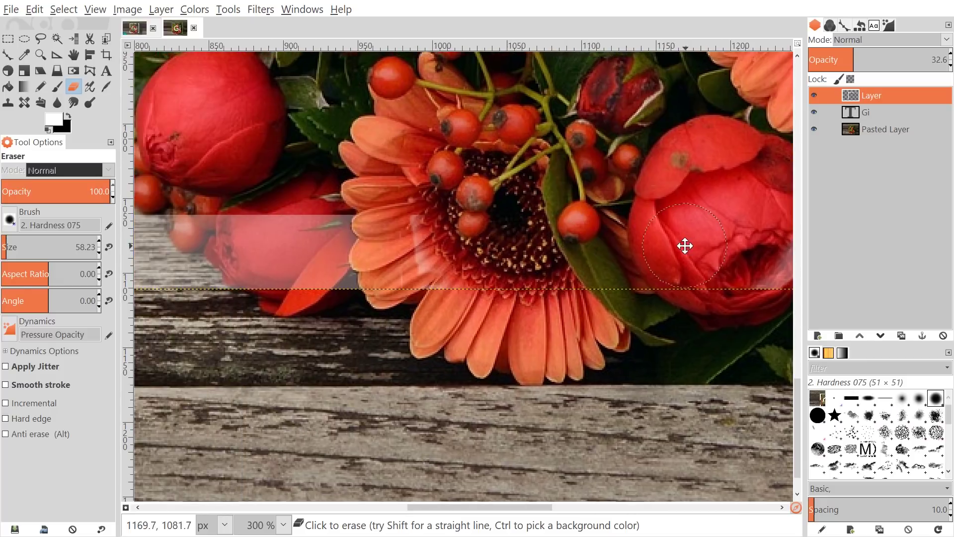
{"action": "scroll", "coordinate": [426, 268], "scroll_direction": "right", "scroll_amount": 5}
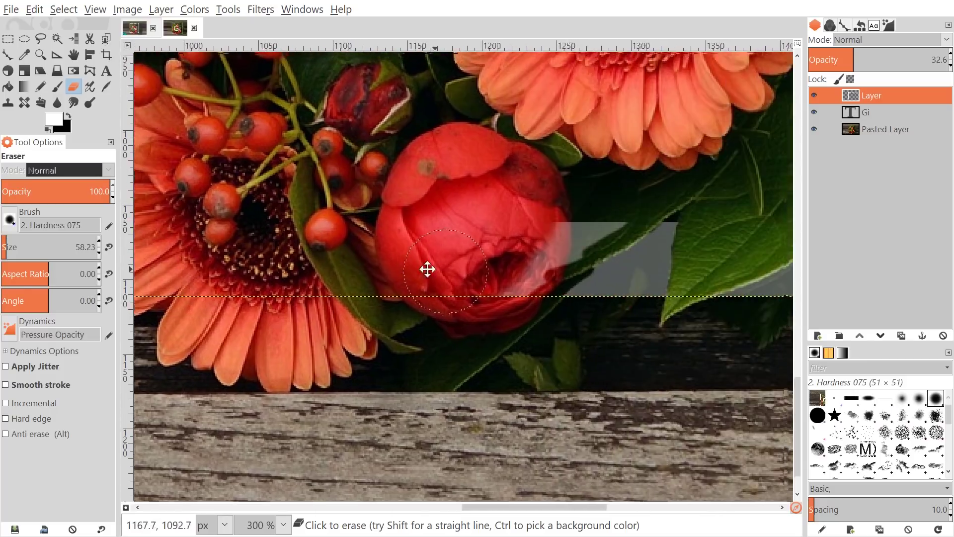
Set the eraser size to 47.23 and erase the frame remaining over the red flower and the adjacent dark leaf.
{"action": "left_click", "coordinate": [99, 253]}
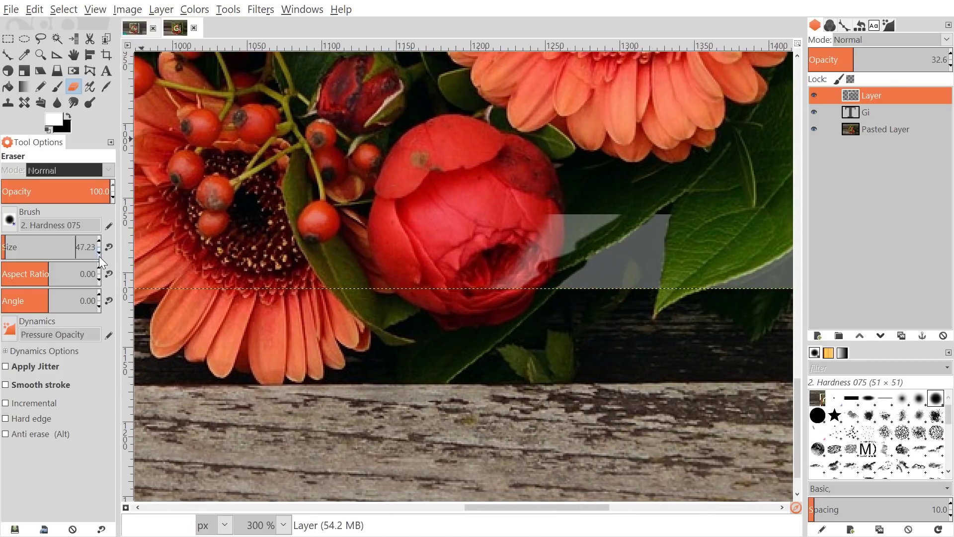
{"action": "left_click_drag", "start_coordinate": [705, 286], "coordinate": [477, 243]}
{"action": "scroll", "coordinate": [477, 244], "scroll_direction": "right", "scroll_amount": 2}
{"action": "scroll", "coordinate": [477, 244], "scroll_direction": "down", "scroll_amount": 1}
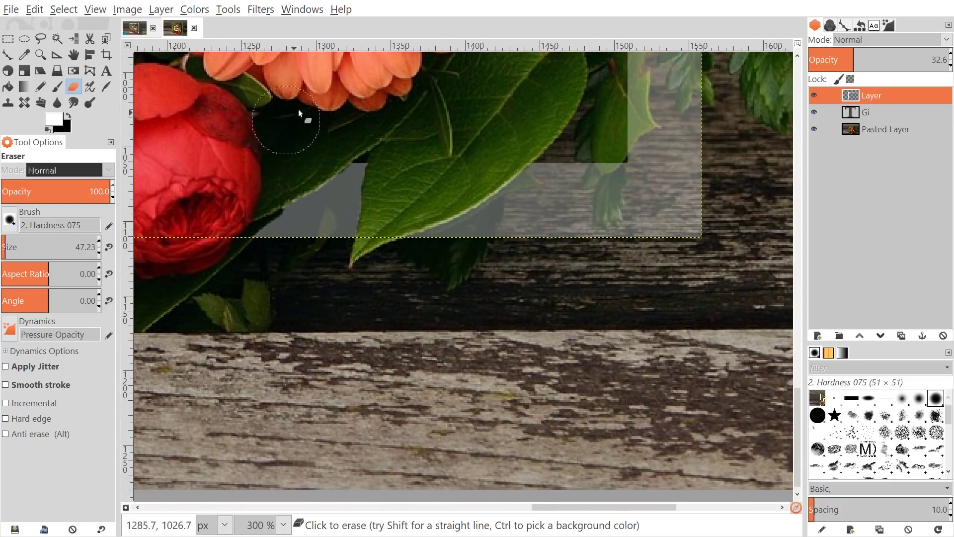
Raise the frame layer's opacity to 100 and check the erased flowers and leaves along the bottom edge.
{"action": "scroll", "coordinate": [533, 368], "scroll_direction": "left", "scroll_amount": 5}
{"action": "scroll", "coordinate": [533, 368], "scroll_direction": "up", "scroll_amount": 3}
{"action": "scroll", "coordinate": [533, 368], "scroll_direction": "down", "scroll_amount": 4}
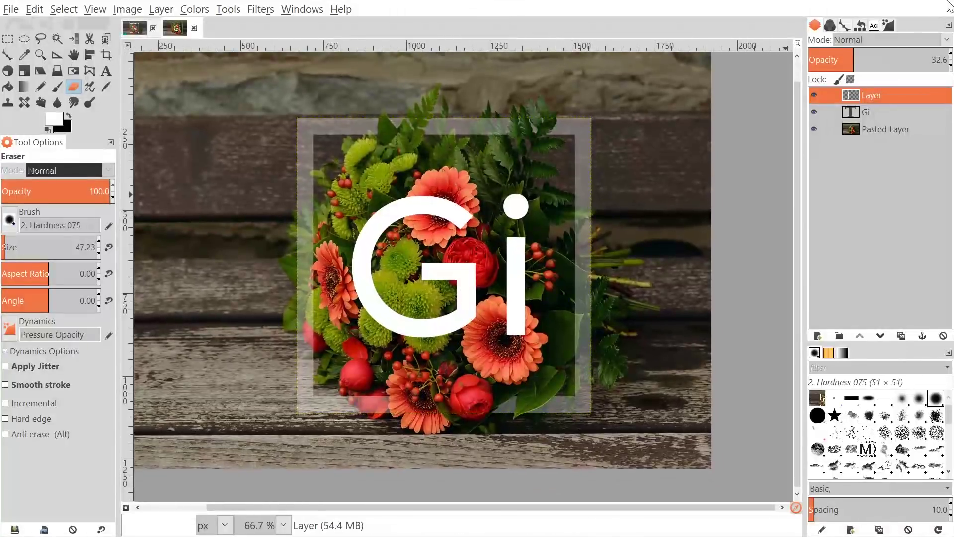
{"action": "left_click_drag", "start_coordinate": [873, 55], "coordinate": [952, 56]}
{"action": "scroll", "coordinate": [295, 400], "scroll_direction": "down", "scroll_amount": 1}
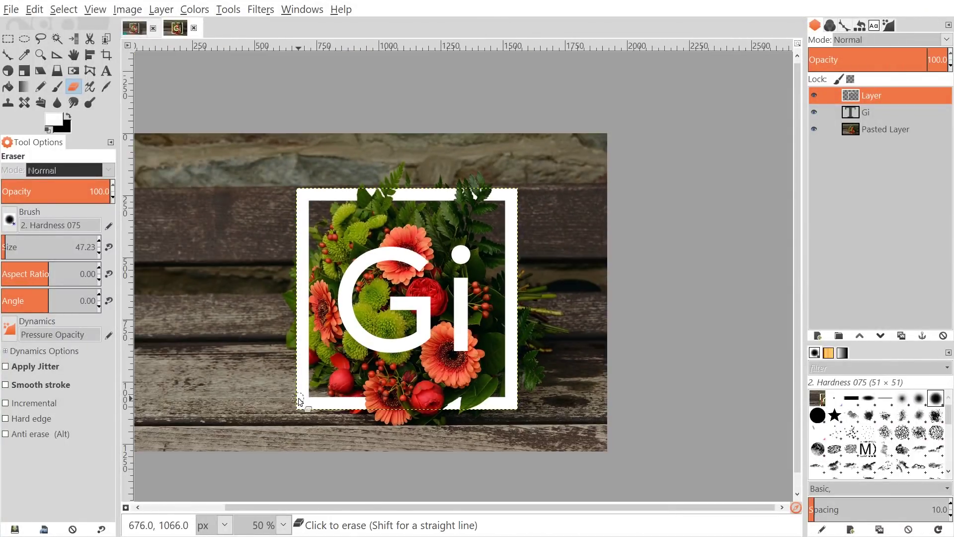
{"action": "left_click_drag", "start_coordinate": [402, 387], "coordinate": [397, 362]}
{"action": "scroll", "coordinate": [397, 361], "scroll_direction": "down", "scroll_amount": 3}
{"action": "scroll", "coordinate": [434, 353], "scroll_direction": "left", "scroll_amount": 1}
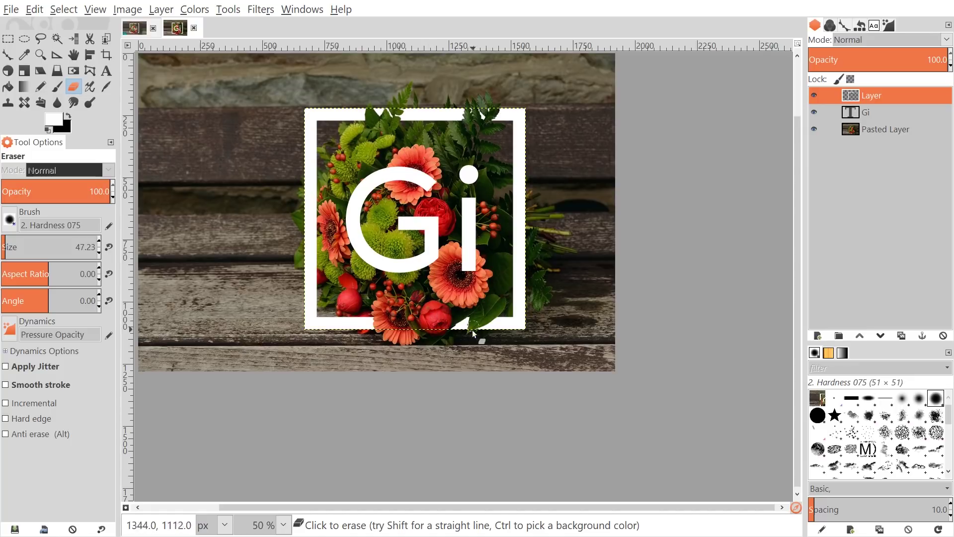
{"action": "scroll", "coordinate": [485, 329], "scroll_direction": "up", "scroll_amount": 2, "text": "ctrl"}
{"action": "scroll", "coordinate": [490, 329], "scroll_direction": "up", "scroll_amount": 2, "text": "ctrl"}
{"action": "scroll", "coordinate": [477, 323], "scroll_direction": "down", "scroll_amount": 3, "text": "ctrl"}
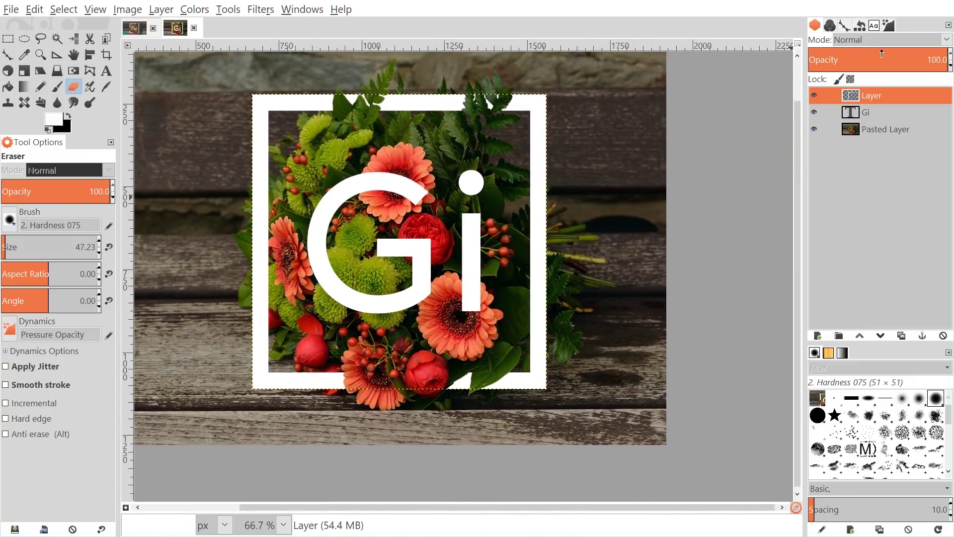
Lower the frame layer's opacity to 39.4 and reduce the eraser size to 1 for the leaf crossing the frame's right edge.
{"action": "left_click_drag", "start_coordinate": [877, 56], "coordinate": [864, 57]}
{"action": "scroll", "coordinate": [522, 311], "scroll_direction": "up", "scroll_amount": 4, "text": "ctrl"}
{"action": "scroll", "coordinate": [609, 263], "scroll_direction": "up", "scroll_amount": 2, "text": "ctrl"}
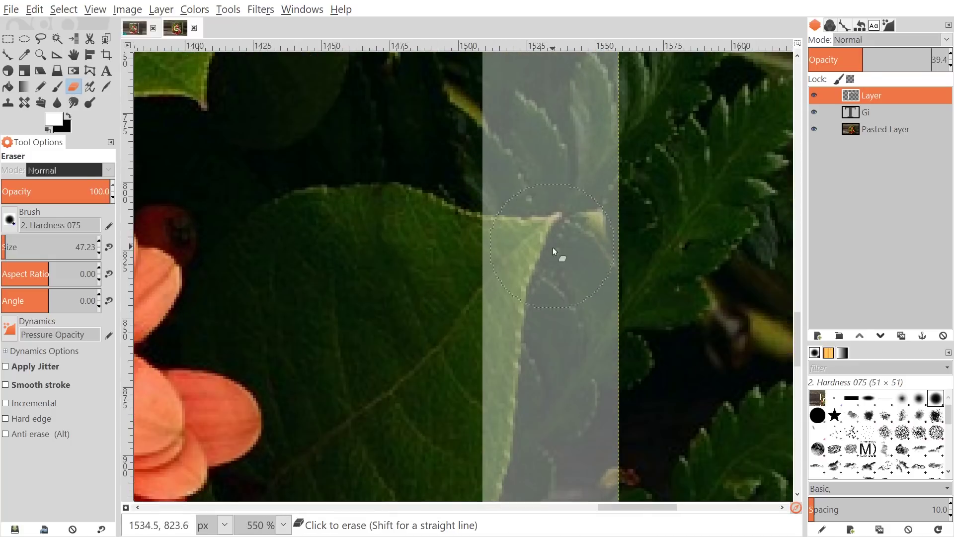
{"action": "left_click_drag", "start_coordinate": [497, 263], "coordinate": [470, 246]}
{"action": "key", "text": "bracketleft"}
{"action": "key", "text": "bracketleft"}
{"action": "key", "text": "bracketleft"}
{"action": "key", "text": "bracketleft"}
{"action": "key", "text": "bracketleft"}
{"action": "key", "text": "bracketleft"}
{"action": "key", "text": "bracketleft"}
{"action": "key", "text": "bracketleft"}
{"action": "key", "text": "bracketleft"}
{"action": "key", "text": "bracketleft"}
{"action": "key", "text": "bracketleft"}
{"action": "key", "text": "bracketleft"}
{"action": "key", "text": "bracketleft"}
{"action": "key", "text": "bracketleft"}
{"action": "key", "text": "bracketleft"}
{"action": "key", "text": "bracketleft"}
{"action": "key", "text": "bracketleft"}
{"action": "key", "text": "bracketleft"}
{"action": "key", "text": "bracketleft"}
{"action": "key", "text": "bracketleft"}
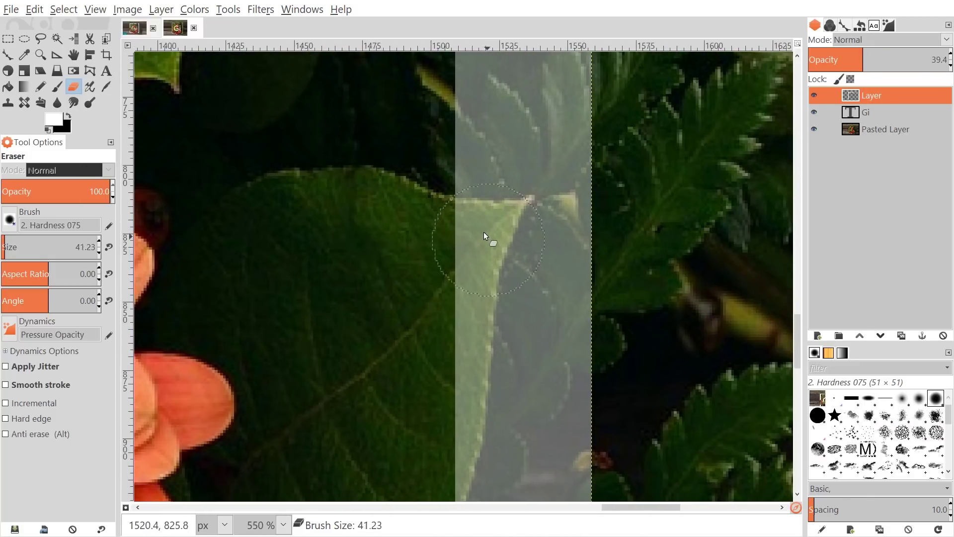
{"action": "key", "text": "bracketleft"}
{"action": "key", "text": "bracketleft"}
{"action": "key", "text": "bracketleft"}
{"action": "key", "text": "bracketleft"}
{"action": "key", "text": "bracketleft"}
{"action": "key", "text": "bracketleft"}
{"action": "key", "text": "bracketleft"}
{"action": "key", "text": "bracketleft"}
{"action": "key", "text": "bracketleft"}
{"action": "key", "text": "bracketleft"}
{"action": "key", "text": "bracketleft"}
{"action": "key", "text": "bracketleft"}
{"action": "key", "text": "bracketleft"}
{"action": "key", "text": "bracketleft"}
{"action": "key", "text": "bracketleft"}
{"action": "key", "text": "bracketleft"}
{"action": "key", "text": "bracketleft"}
{"action": "key", "text": "bracketleft"}
{"action": "key", "text": "bracketleft"}
{"action": "key", "text": "bracketleft"}
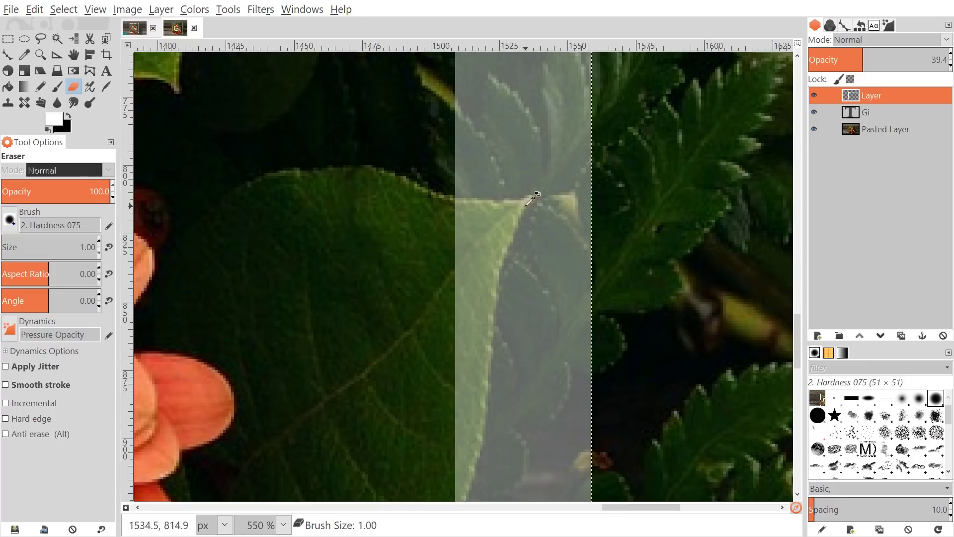
Erase a fine line of the frame's right edge along the leaf's upper outline, up to its tip.
{"action": "scroll", "coordinate": [536, 189], "scroll_direction": "up", "scroll_amount": 2, "text": "ctrl"}
{"action": "mouse_move", "coordinate": [538, 191]}
{"action": "left_mouse_down"}
{"action": "mouse_move", "coordinate": [505, 214]}
{"action": "mouse_move", "coordinate": [533, 192]}
{"action": "mouse_move", "coordinate": [478, 210]}
{"action": "left_mouse_up"}
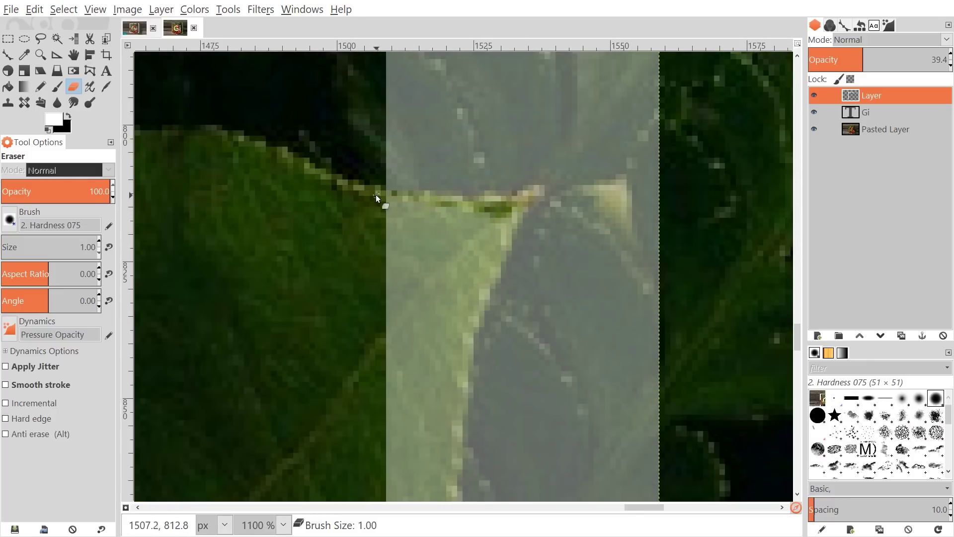
{"action": "left_click_drag", "start_coordinate": [380, 198], "coordinate": [474, 211]}
{"action": "mouse_move", "coordinate": [536, 189]}
{"action": "left_mouse_down"}
{"action": "mouse_move", "coordinate": [499, 235]}
{"action": "mouse_move", "coordinate": [513, 216]}
{"action": "mouse_move", "coordinate": [505, 244]}
{"action": "mouse_move", "coordinate": [509, 222]}
{"action": "mouse_move", "coordinate": [485, 230]}
{"action": "mouse_move", "coordinate": [487, 211]}
{"action": "left_mouse_up"}
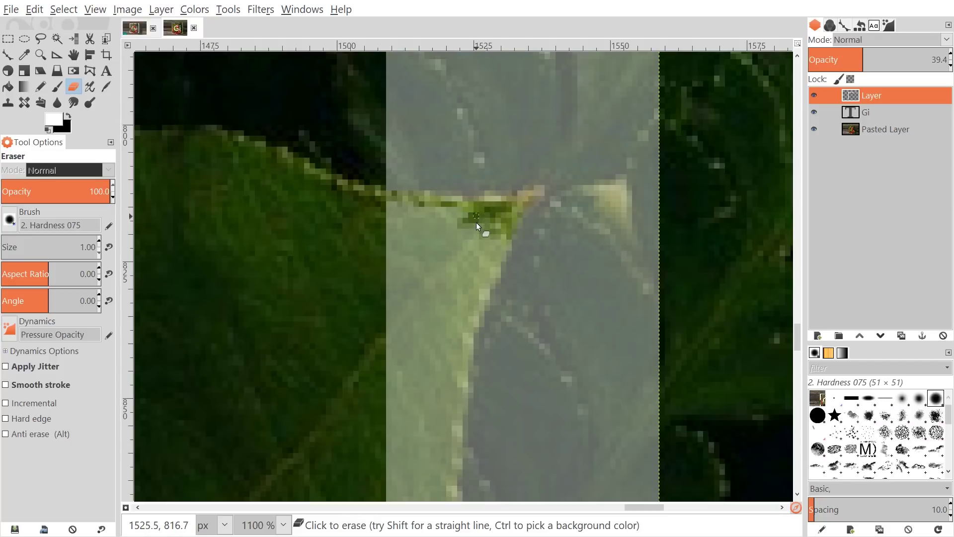
Set the eraser size to 7 and erase the frame over the strip of leaf just below its upper outline.
{"action": "key", "text": "bracketright"}
{"action": "key", "text": "bracketright"}
{"action": "key", "text": "bracketright"}
{"action": "key", "text": "bracketright"}
{"action": "key", "text": "bracketright"}
{"action": "key", "text": "bracketright"}
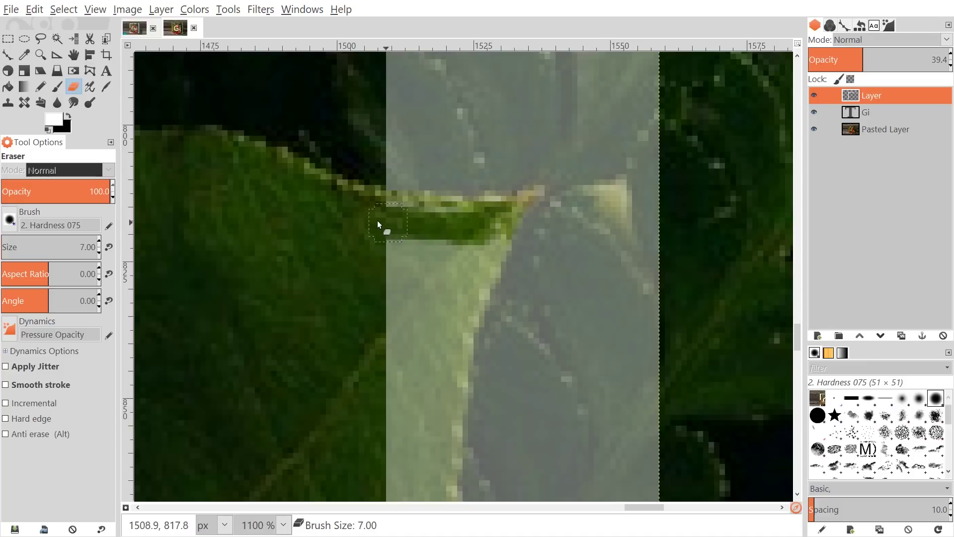
{"action": "scroll", "coordinate": [493, 176], "scroll_direction": "down", "scroll_amount": 2}
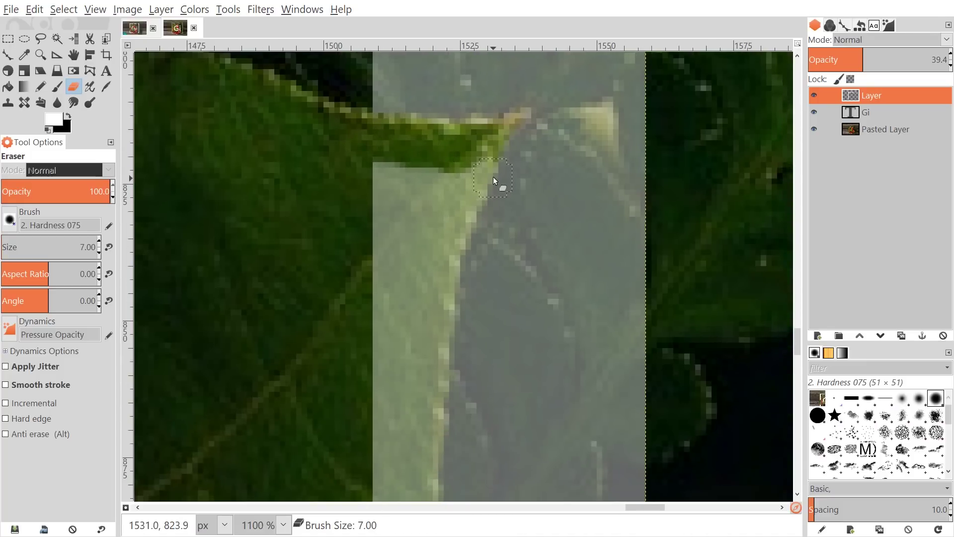
Erase the frame along the leaf's right outline and over the rest of the leaf inside the frame's right edge.
{"action": "left_click_drag", "start_coordinate": [481, 162], "coordinate": [398, 298]}
{"action": "mouse_move", "coordinate": [411, 301]}
{"action": "left_mouse_down"}
{"action": "mouse_move", "coordinate": [402, 122]}
{"action": "mouse_move", "coordinate": [411, 68]}
{"action": "left_mouse_up"}
{"action": "scroll", "coordinate": [366, 421], "scroll_direction": "down", "scroll_amount": 1}
{"action": "mouse_move", "coordinate": [352, 463]}
{"action": "left_mouse_down"}
{"action": "mouse_move", "coordinate": [369, 423]}
{"action": "mouse_move", "coordinate": [352, 477]}
{"action": "mouse_move", "coordinate": [387, 369]}
{"action": "mouse_move", "coordinate": [407, 94]}
{"action": "mouse_move", "coordinate": [385, 182]}
{"action": "mouse_move", "coordinate": [355, 438]}
{"action": "mouse_move", "coordinate": [393, 207]}
{"action": "mouse_move", "coordinate": [372, 423]}
{"action": "mouse_move", "coordinate": [358, 389]}
{"action": "mouse_move", "coordinate": [350, 287]}
{"action": "mouse_move", "coordinate": [354, 268]}
{"action": "mouse_move", "coordinate": [399, 260]}
{"action": "mouse_move", "coordinate": [359, 319]}
{"action": "mouse_move", "coordinate": [359, 280]}
{"action": "mouse_move", "coordinate": [371, 317]}
{"action": "left_mouse_up"}
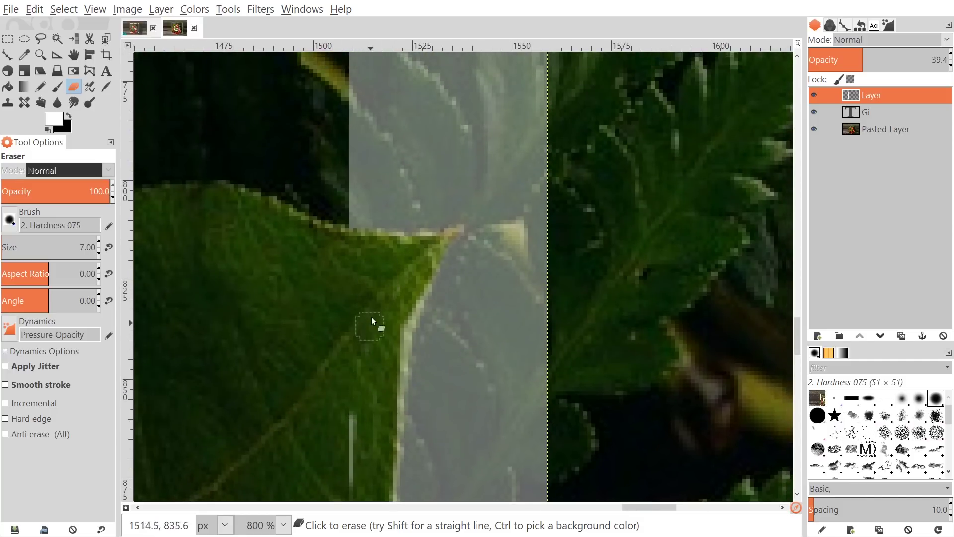
{"action": "left_click_drag", "start_coordinate": [343, 358], "coordinate": [366, 138]}
{"action": "left_click_drag", "start_coordinate": [385, 198], "coordinate": [366, 320]}
Check the erased leaf and examine the frame's right edge for other leaves and stems that could overlap it.
{"action": "key", "text": "space"}
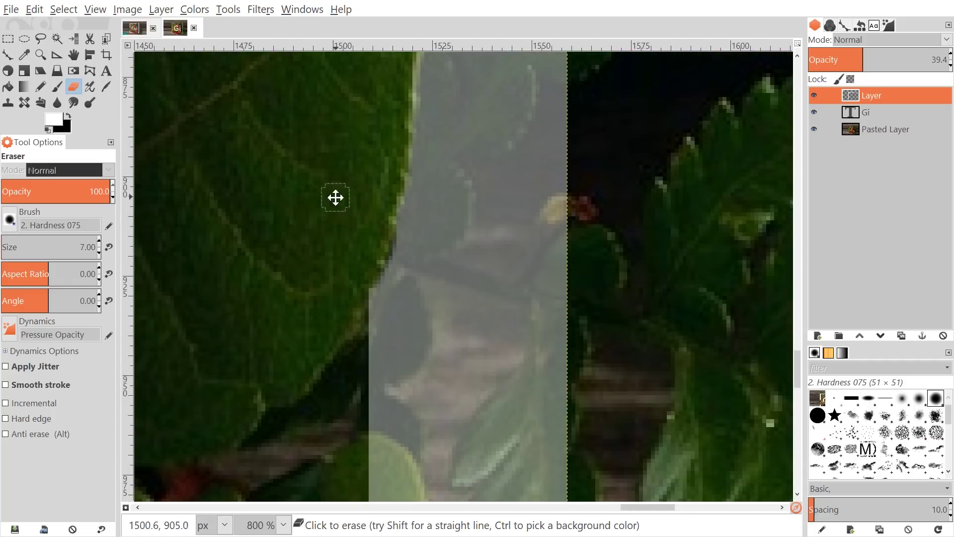
{"action": "key", "text": "space"}
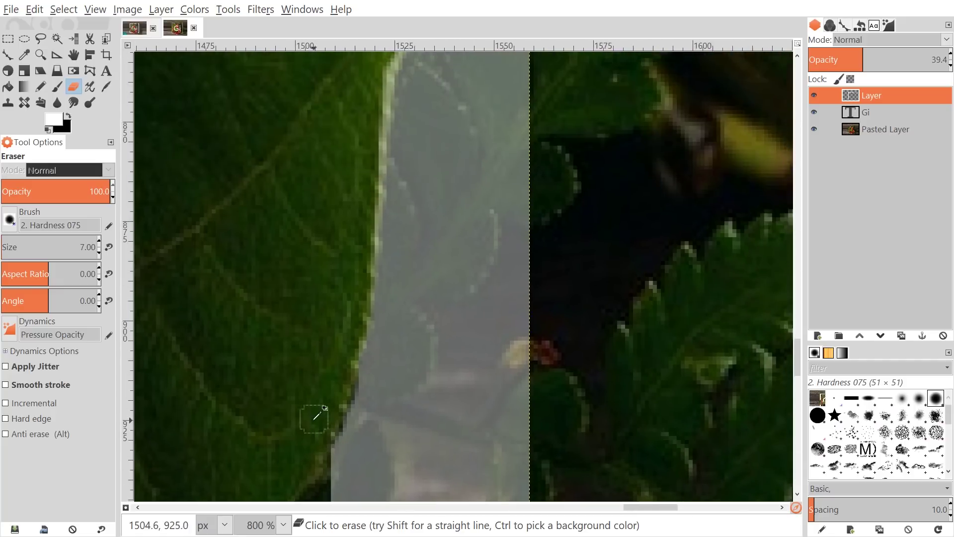
{"action": "scroll", "coordinate": [350, 412], "scroll_direction": "down", "scroll_amount": 4}
{"action": "key", "text": "space"}
{"action": "scroll", "coordinate": [661, 371], "scroll_direction": "down", "scroll_amount": 4}
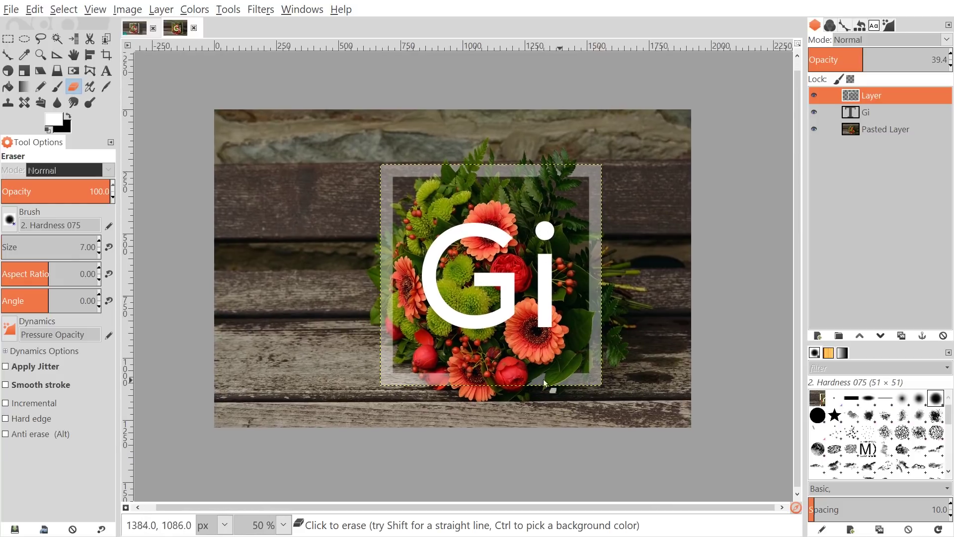
{"action": "scroll", "coordinate": [500, 396], "scroll_direction": "up", "scroll_amount": 3}
{"action": "left_click_drag", "start_coordinate": [723, 203], "coordinate": [420, 376]}
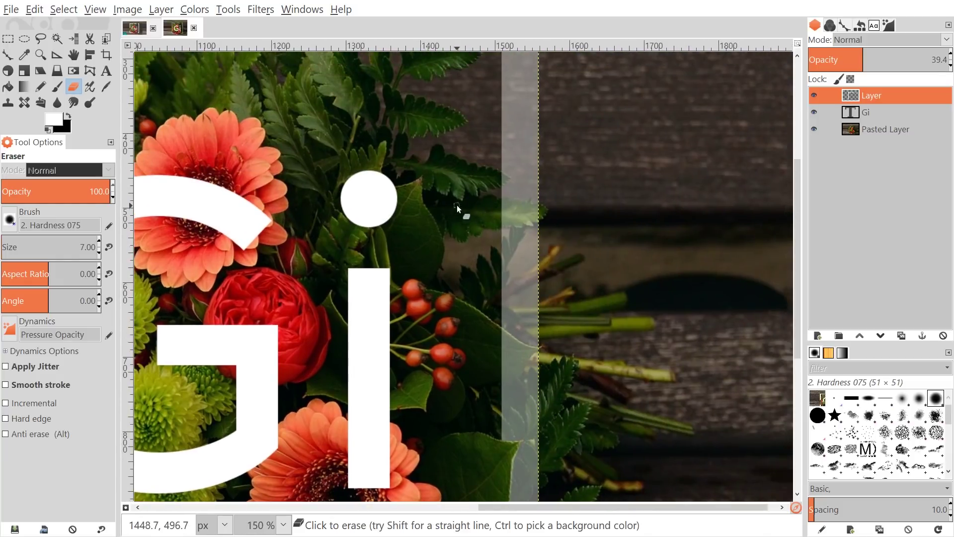
{"action": "left_click_drag", "start_coordinate": [520, 447], "coordinate": [553, 312]}
{"action": "scroll", "coordinate": [553, 315], "scroll_direction": "up", "scroll_amount": 3}
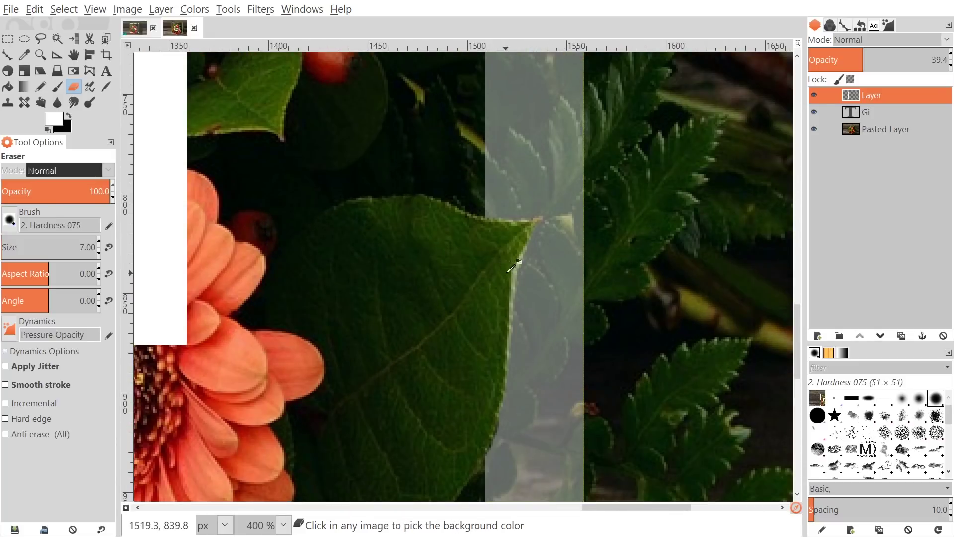
Restore the frame layer's opacity to 100 and review the whole design.
{"action": "scroll", "coordinate": [499, 283], "scroll_direction": "up", "scroll_amount": 2}
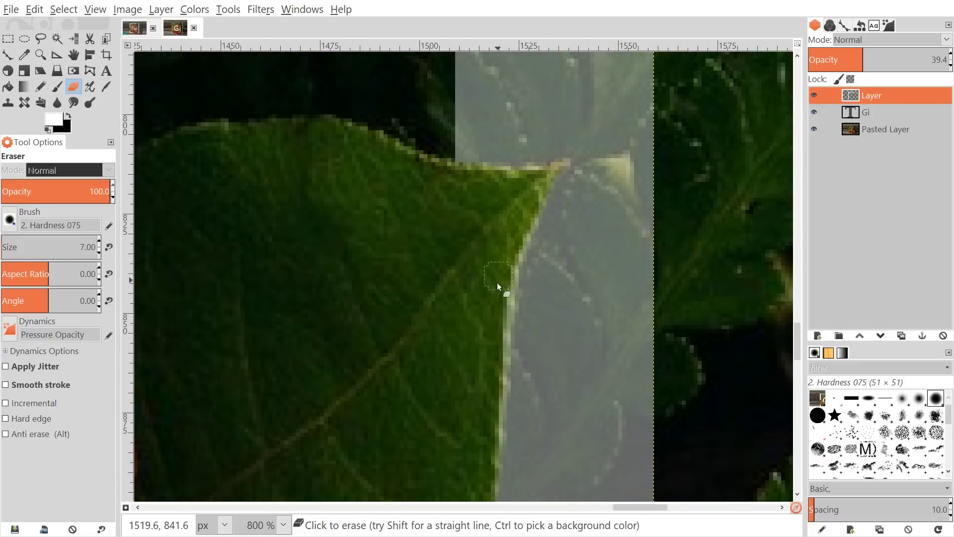
{"action": "left_click_drag", "start_coordinate": [879, 58], "coordinate": [950, 60]}
{"action": "scroll", "coordinate": [145, 428], "scroll_direction": "down", "scroll_amount": 4}
{"action": "scroll", "coordinate": [204, 404], "scroll_direction": "down", "scroll_amount": 3}
{"action": "left_click_drag", "start_coordinate": [282, 385], "coordinate": [236, 374]}
{"action": "left_click_drag", "start_coordinate": [530, 281], "coordinate": [460, 310]}
{"action": "scroll", "coordinate": [485, 335], "scroll_direction": "down", "scroll_amount": 1}
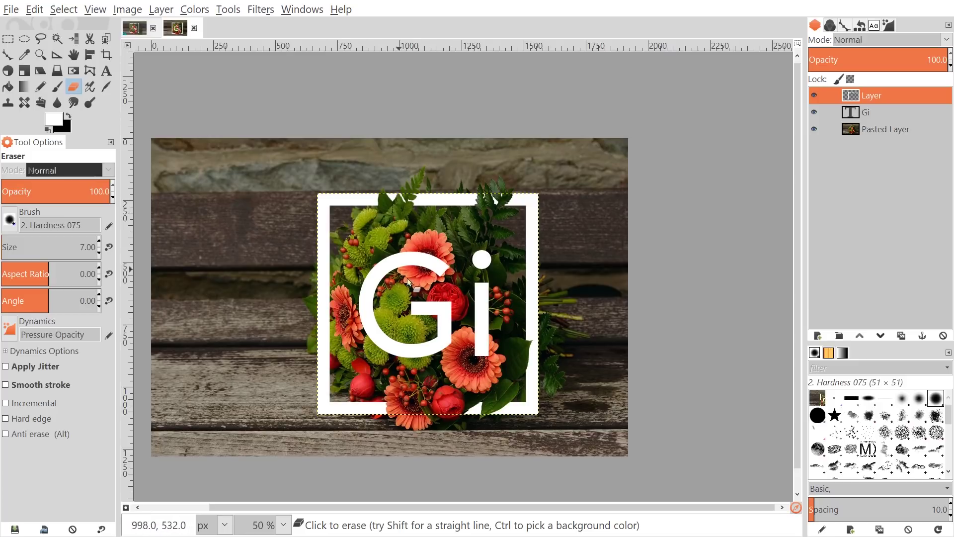
{"action": "mouse_move", "coordinate": [412, 413]}
{"action": "left_mouse_down"}
{"action": "mouse_move", "coordinate": [472, 408]}
{"action": "mouse_move", "coordinate": [472, 418]}
{"action": "left_mouse_up"}
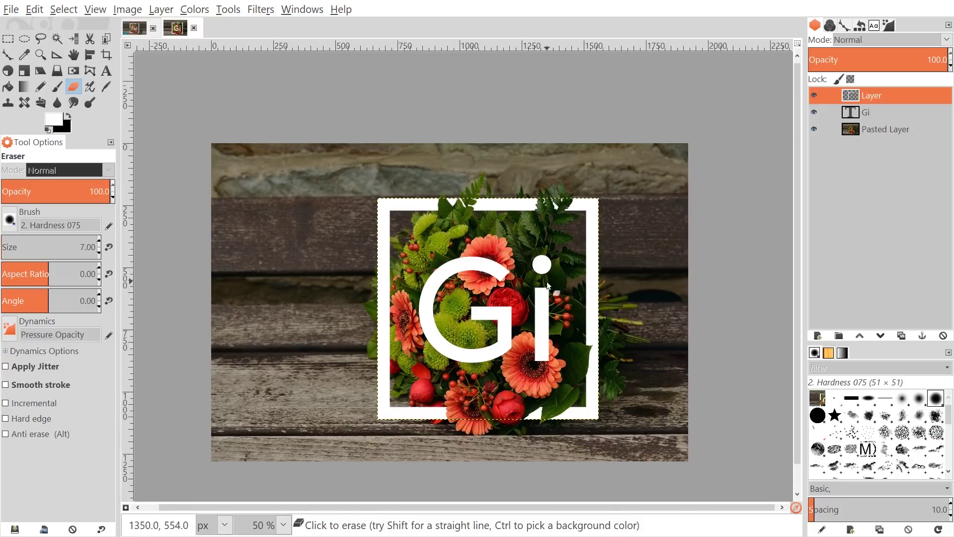
{"action": "left_click_drag", "start_coordinate": [531, 293], "coordinate": [505, 287]}
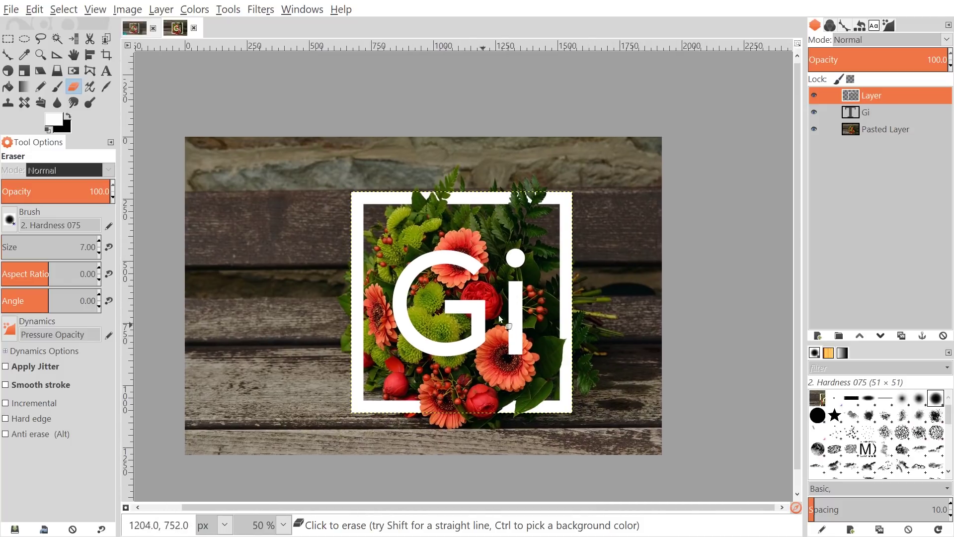
Select the "Gi" text layer and lower its opacity to 38.3 so the upper orange flower shows through.
{"action": "left_click", "coordinate": [854, 112]}
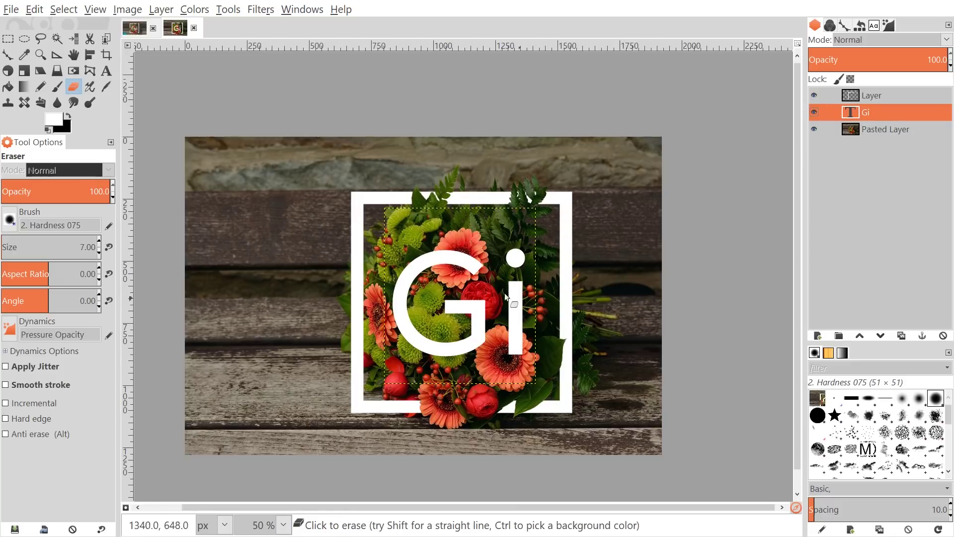
{"action": "scroll", "coordinate": [443, 248], "scroll_direction": "up", "scroll_amount": 3}
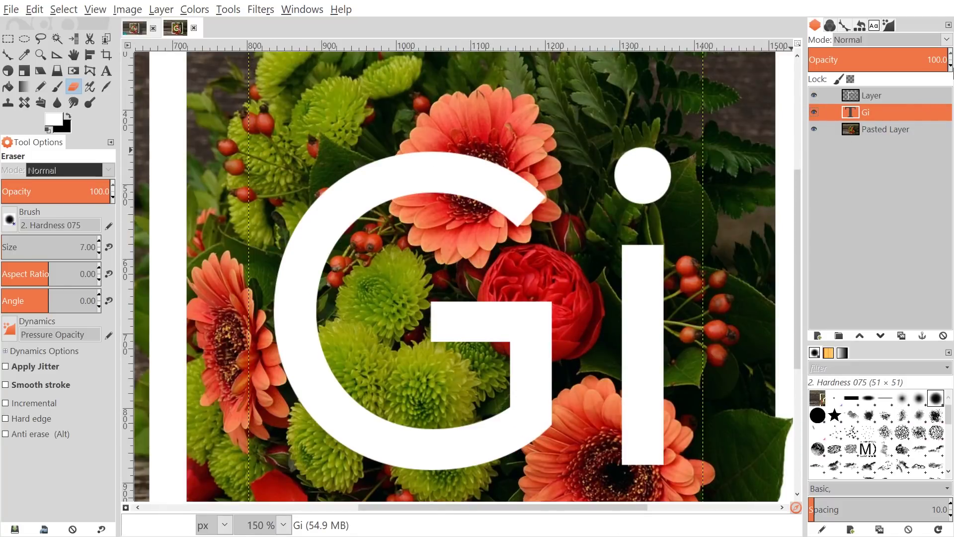
{"action": "left_click", "coordinate": [889, 59]}
{"action": "left_click_drag", "start_coordinate": [889, 60], "coordinate": [862, 59]}
{"action": "scroll", "coordinate": [420, 165], "scroll_direction": "up", "scroll_amount": 3}
{"action": "scroll", "coordinate": [419, 165], "scroll_direction": "up", "scroll_amount": 1}
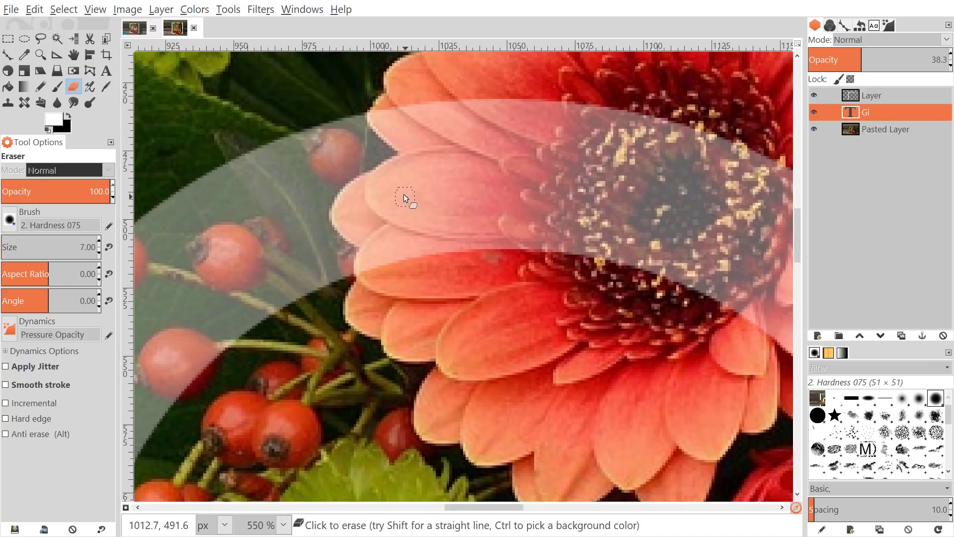
Set the eraser size to 13.
{"action": "key", "text": "bracketright"}
{"action": "key", "text": "bracketright"}
{"action": "key", "text": "bracketright"}
{"action": "key", "text": "bracketright"}
{"action": "key", "text": "bracketright"}
{"action": "key", "text": "bracketright"}
{"action": "left_click", "coordinate": [367, 193]}
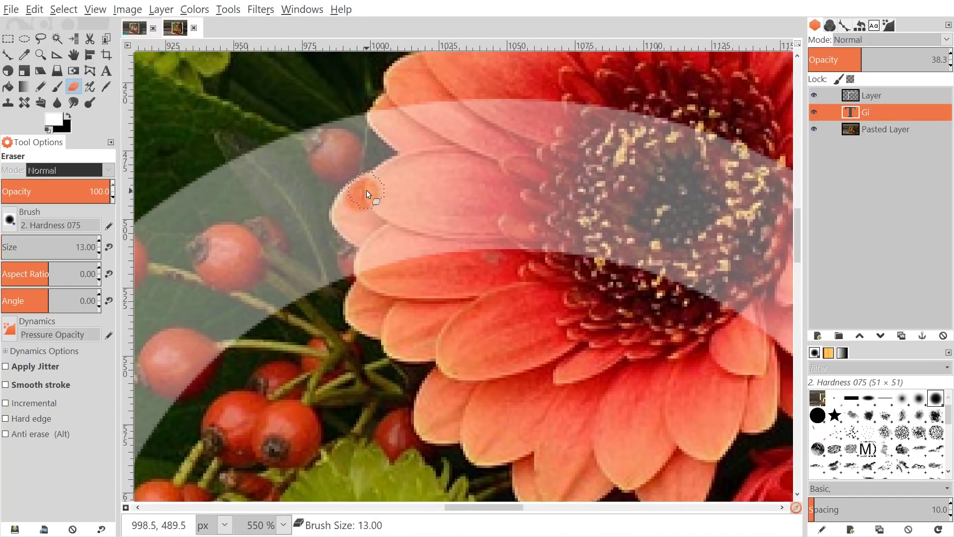
{"action": "left_click", "coordinate": [382, 215]}
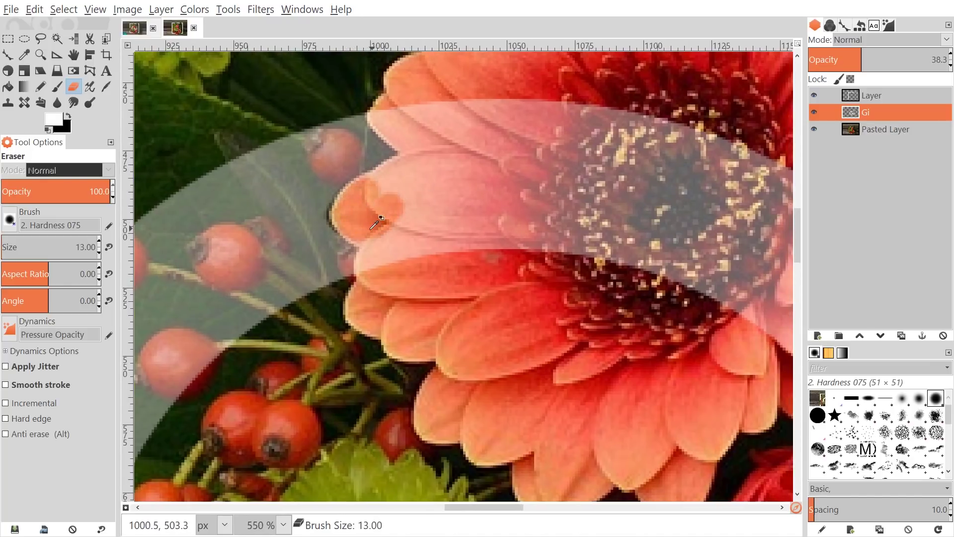
{"action": "key", "text": "ctrl+z"}
{"action": "key", "text": "ctrl+z"}
Erase the G over the left petal tips of the upper orange flower, following the petal outlines.
{"action": "mouse_move", "coordinate": [350, 213]}
{"action": "left_mouse_down"}
{"action": "mouse_move", "coordinate": [397, 180]}
{"action": "mouse_move", "coordinate": [355, 204]}
{"action": "mouse_move", "coordinate": [379, 187]}
{"action": "left_mouse_up"}
{"action": "mouse_move", "coordinate": [350, 220]}
{"action": "left_mouse_down"}
{"action": "mouse_move", "coordinate": [372, 237]}
{"action": "mouse_move", "coordinate": [373, 258]}
{"action": "left_mouse_up"}
{"action": "left_click_drag", "start_coordinate": [410, 199], "coordinate": [381, 212]}
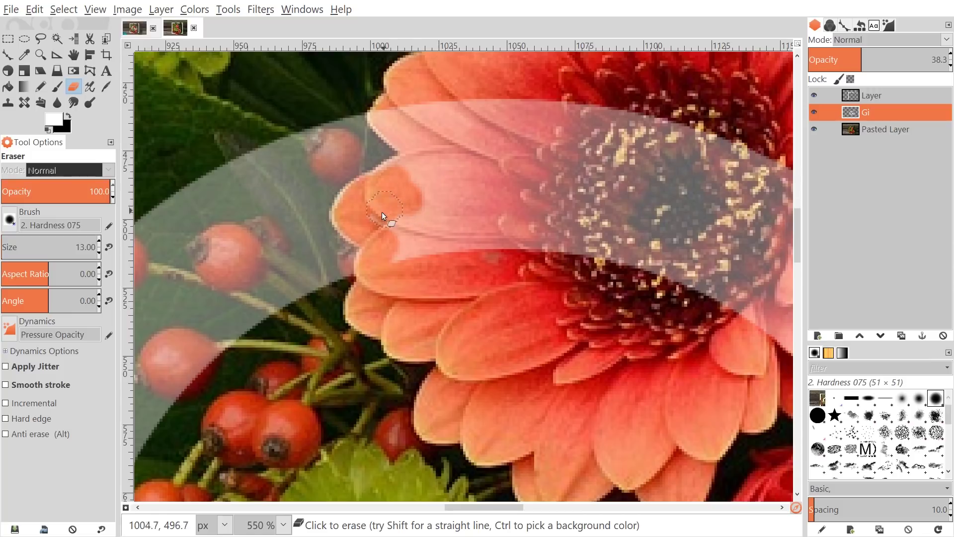
{"action": "left_click_drag", "start_coordinate": [408, 175], "coordinate": [386, 188]}
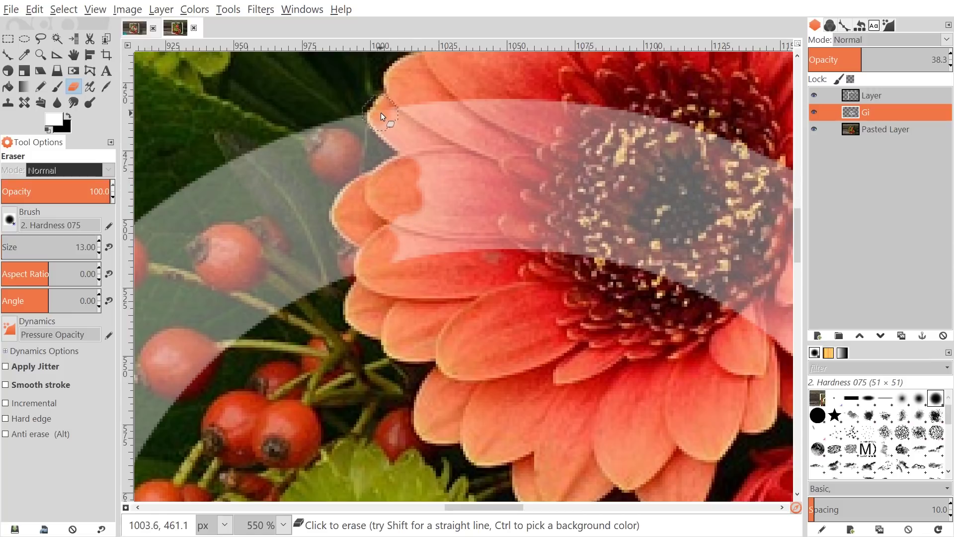
{"action": "mouse_move", "coordinate": [381, 113]}
{"action": "left_mouse_down"}
{"action": "mouse_move", "coordinate": [435, 155]}
{"action": "mouse_move", "coordinate": [413, 98]}
{"action": "mouse_move", "coordinate": [431, 153]}
{"action": "mouse_move", "coordinate": [427, 281]}
{"action": "mouse_move", "coordinate": [430, 178]}
{"action": "mouse_move", "coordinate": [397, 272]}
{"action": "left_mouse_up"}
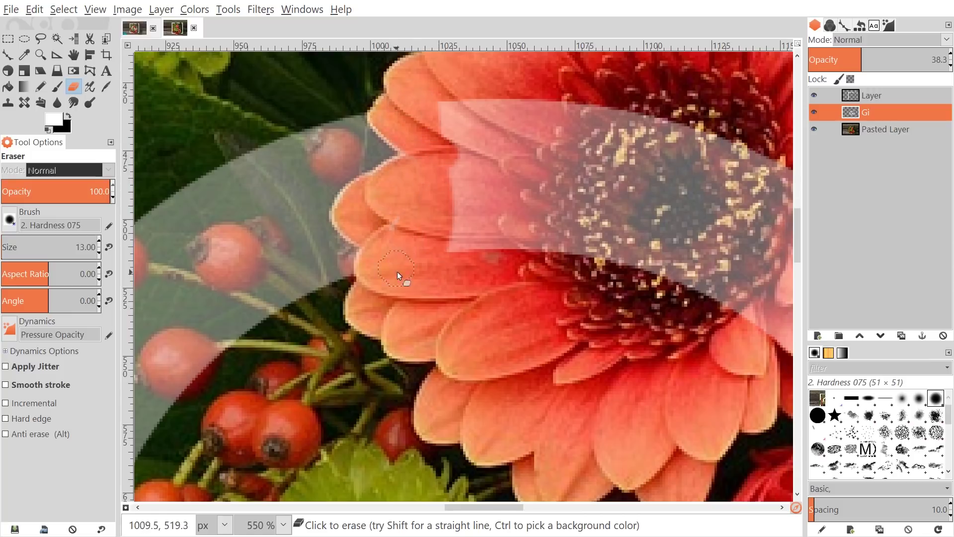
Erase the rest of the G over the upper orange flower's centre and right petals.
{"action": "scroll", "coordinate": [480, 293], "scroll_direction": "down", "scroll_amount": 3}
{"action": "left_click_drag", "start_coordinate": [598, 304], "coordinate": [520, 229]}
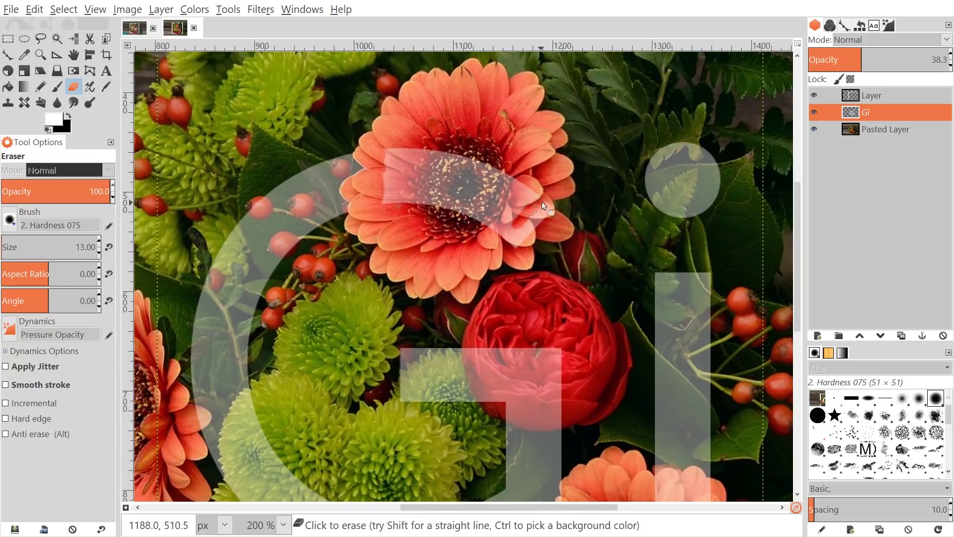
{"action": "mouse_move", "coordinate": [556, 195]}
{"action": "left_mouse_down"}
{"action": "mouse_move", "coordinate": [537, 179]}
{"action": "mouse_move", "coordinate": [539, 196]}
{"action": "mouse_move", "coordinate": [484, 214]}
{"action": "mouse_move", "coordinate": [479, 233]}
{"action": "mouse_move", "coordinate": [497, 167]}
{"action": "mouse_move", "coordinate": [448, 217]}
{"action": "mouse_move", "coordinate": [467, 141]}
{"action": "mouse_move", "coordinate": [429, 184]}
{"action": "mouse_move", "coordinate": [413, 229]}
{"action": "mouse_move", "coordinate": [422, 146]}
{"action": "mouse_move", "coordinate": [399, 175]}
{"action": "mouse_move", "coordinate": [389, 171]}
{"action": "mouse_move", "coordinate": [412, 152]}
{"action": "mouse_move", "coordinate": [398, 148]}
{"action": "left_mouse_up"}
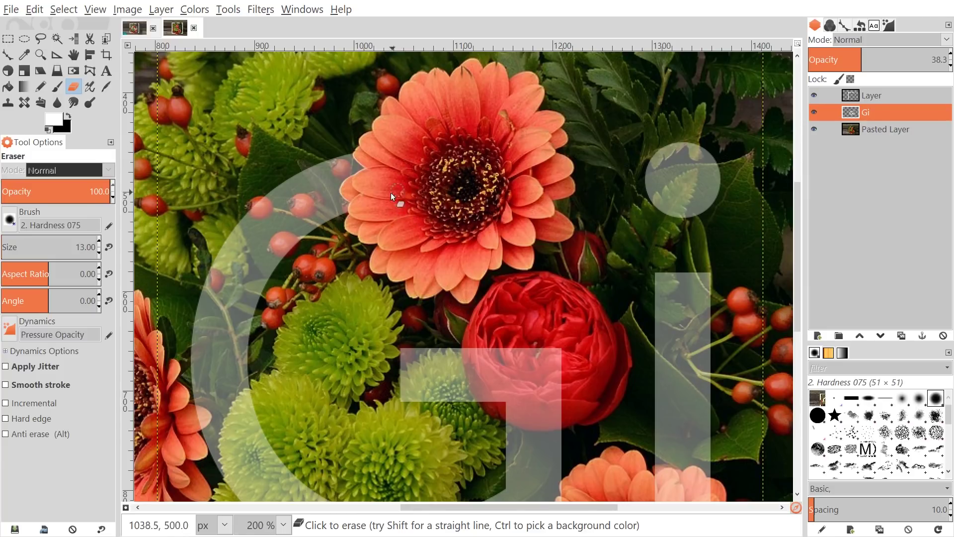
Erase the G's lower-left curve along the outer edge of the large green flower beside the orange petals.
{"action": "key", "text": "minus"}
{"action": "key", "text": "minus"}
{"action": "scroll", "coordinate": [462, 202], "scroll_direction": "down", "scroll_amount": 2}
{"action": "scroll", "coordinate": [434, 333], "scroll_direction": "up", "scroll_amount": 2, "text": "ctrl"}
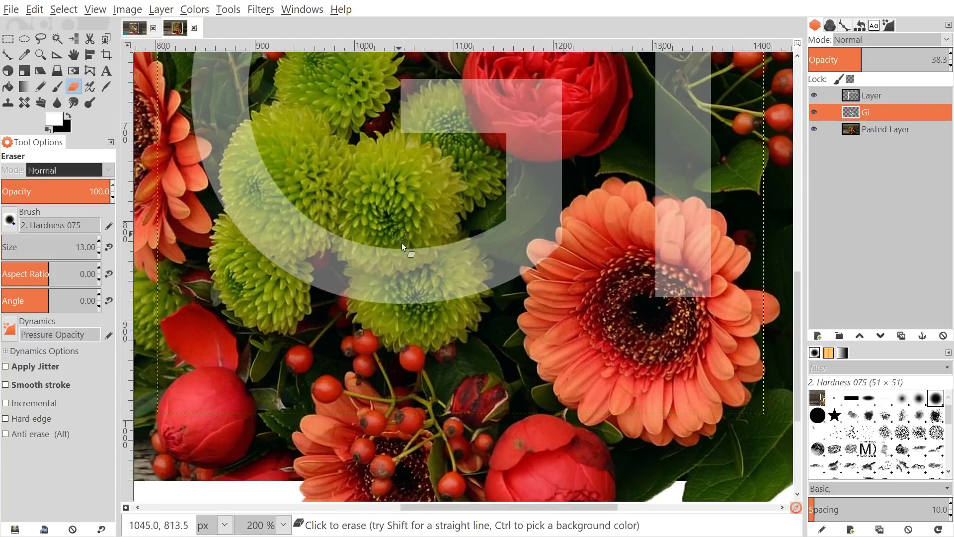
{"action": "left_click_drag", "start_coordinate": [297, 155], "coordinate": [381, 240]}
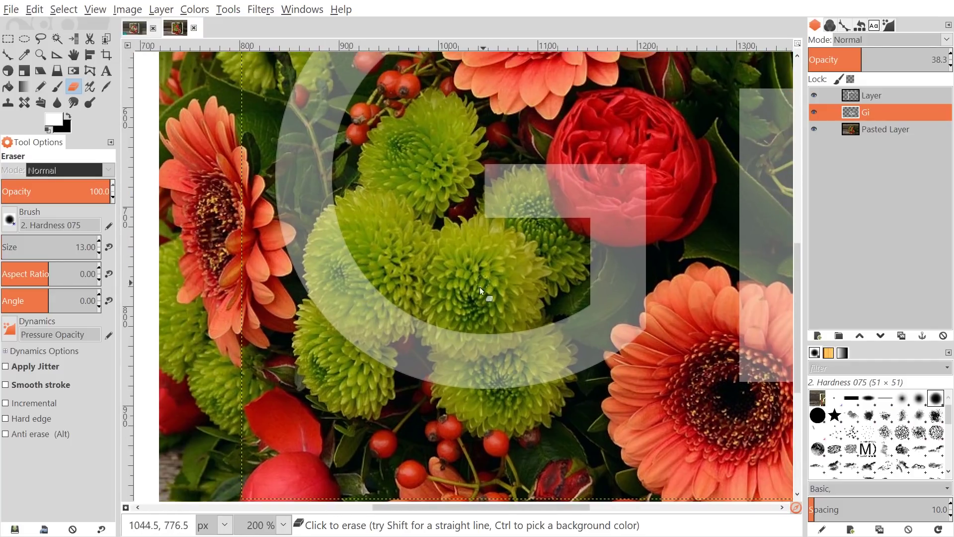
{"action": "left_click_drag", "start_coordinate": [551, 325], "coordinate": [561, 379]}
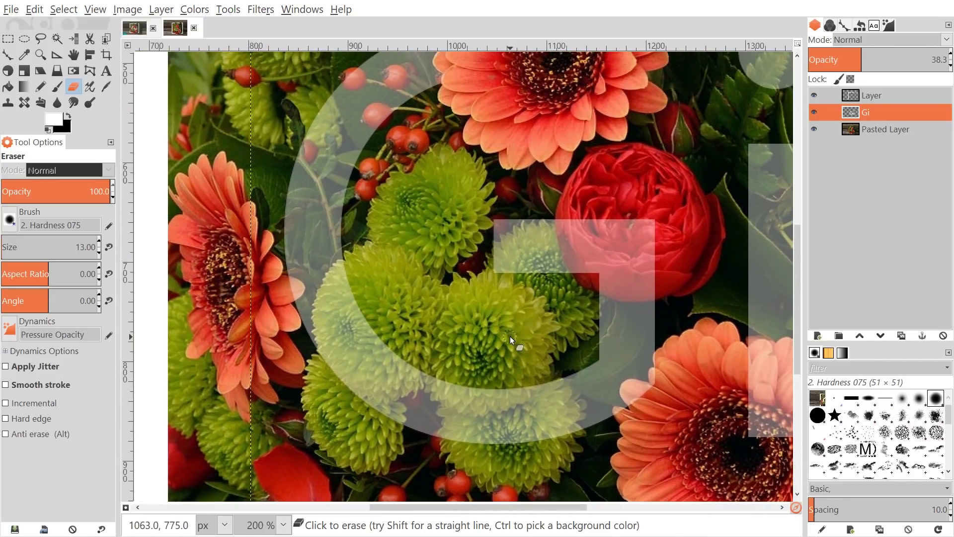
{"action": "left_click_drag", "start_coordinate": [472, 332], "coordinate": [501, 281]}
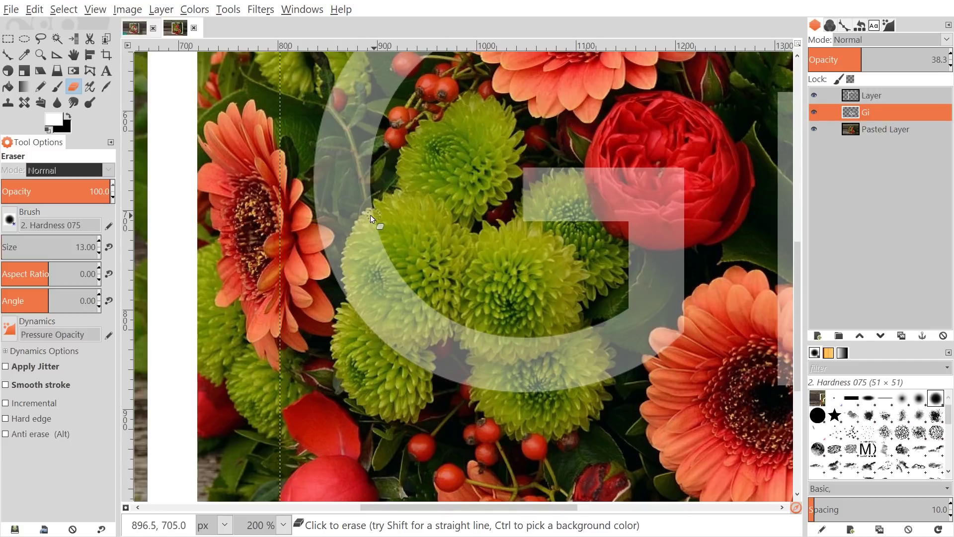
{"action": "scroll", "coordinate": [360, 222], "scroll_direction": "up", "scroll_amount": 4}
{"action": "scroll", "coordinate": [344, 210], "scroll_direction": "down", "scroll_amount": 3}
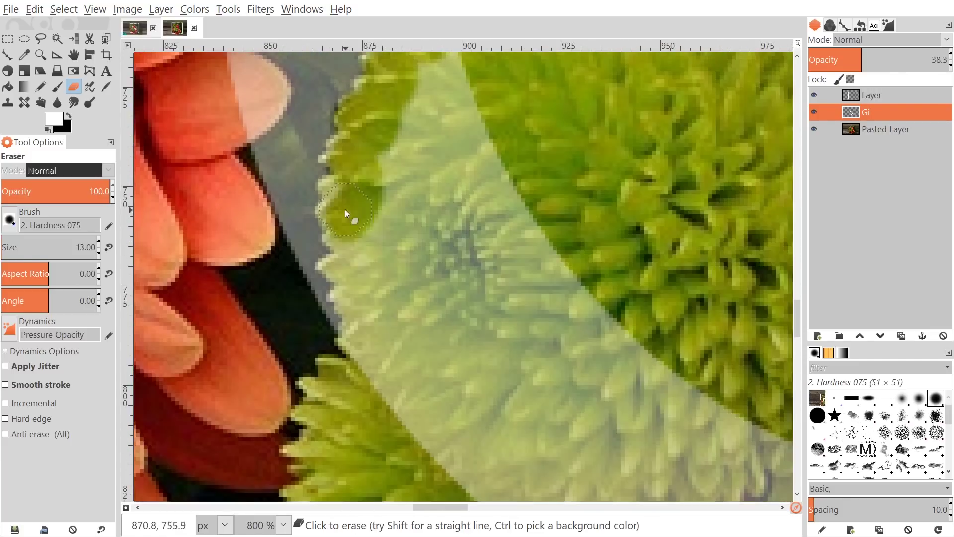
Set the eraser size to 7 and erase the G along the green petals around the gap between the flowers.
{"action": "scroll", "coordinate": [470, 305], "scroll_direction": "up", "scroll_amount": 2}
{"action": "scroll", "coordinate": [409, 216], "scroll_direction": "up", "scroll_amount": 2}
{"action": "key", "text": "bracketleft"}
{"action": "key", "text": "bracketleft"}
{"action": "key", "text": "bracketleft"}
{"action": "key", "text": "bracketleft"}
{"action": "key", "text": "bracketleft"}
{"action": "key", "text": "bracketleft"}
{"action": "scroll", "coordinate": [473, 208], "scroll_direction": "down", "scroll_amount": 1}
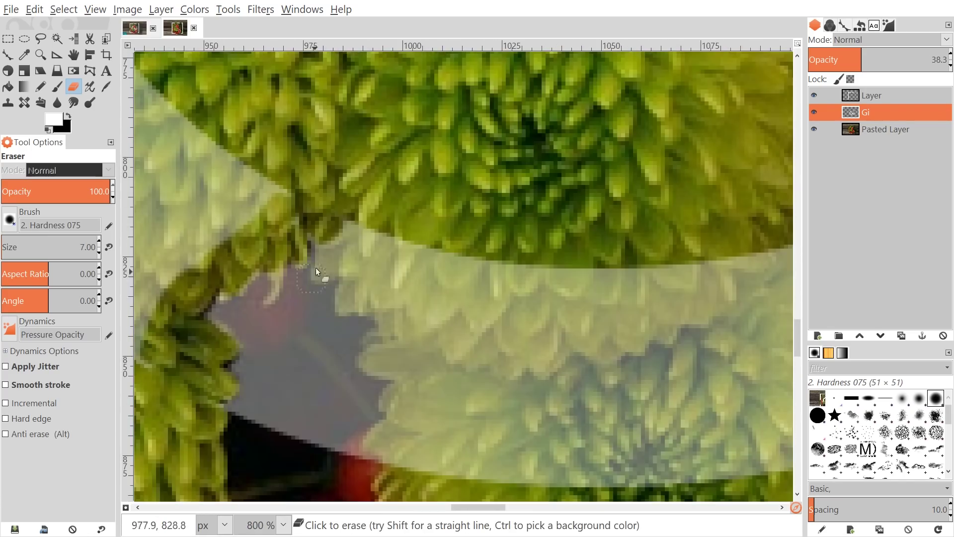
Erase the G along the lower green flower's edge and over the central green flower's petals touching the crossbar.
{"action": "scroll", "coordinate": [538, 281], "scroll_direction": "down", "scroll_amount": 3}
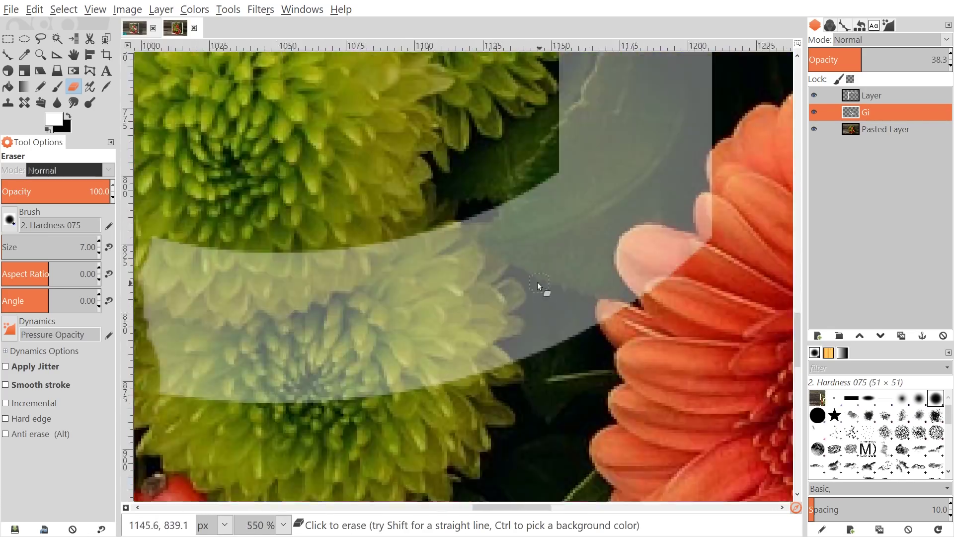
{"action": "scroll", "coordinate": [478, 320], "scroll_direction": "down", "scroll_amount": 1}
{"action": "scroll", "coordinate": [446, 207], "scroll_direction": "up", "scroll_amount": 3}
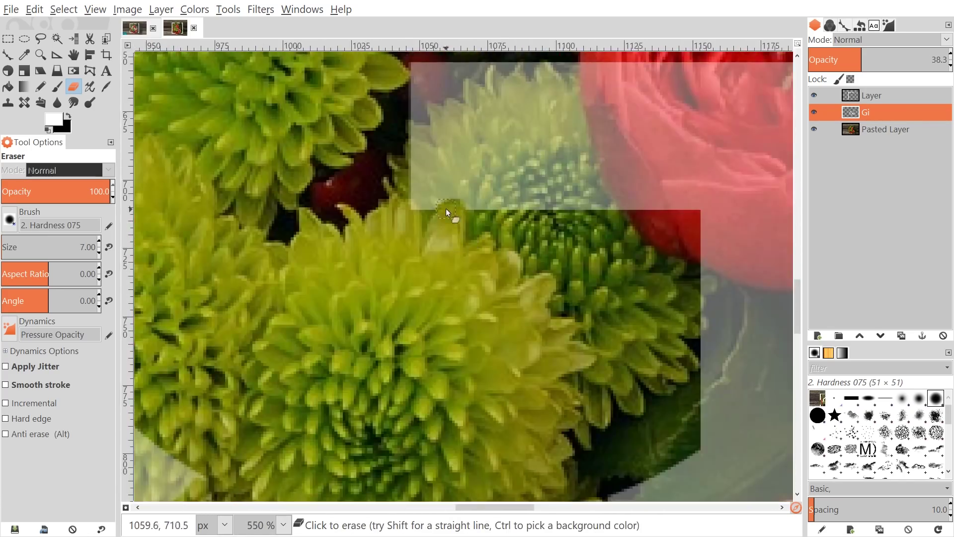
Erase the remaining G over the green flowers with eraser size 17 and restore the text layer's opacity to 100.
{"action": "scroll", "coordinate": [431, 229], "scroll_direction": "down", "scroll_amount": 2}
{"action": "key", "text": "bracketright"}
{"action": "key", "text": "bracketright"}
{"action": "key", "text": "bracketright"}
{"action": "key", "text": "bracketright"}
{"action": "key", "text": "bracketright"}
{"action": "key", "text": "bracketright"}
{"action": "key", "text": "bracketright"}
{"action": "key", "text": "bracketright"}
{"action": "key", "text": "bracketright"}
{"action": "key", "text": "bracketright"}
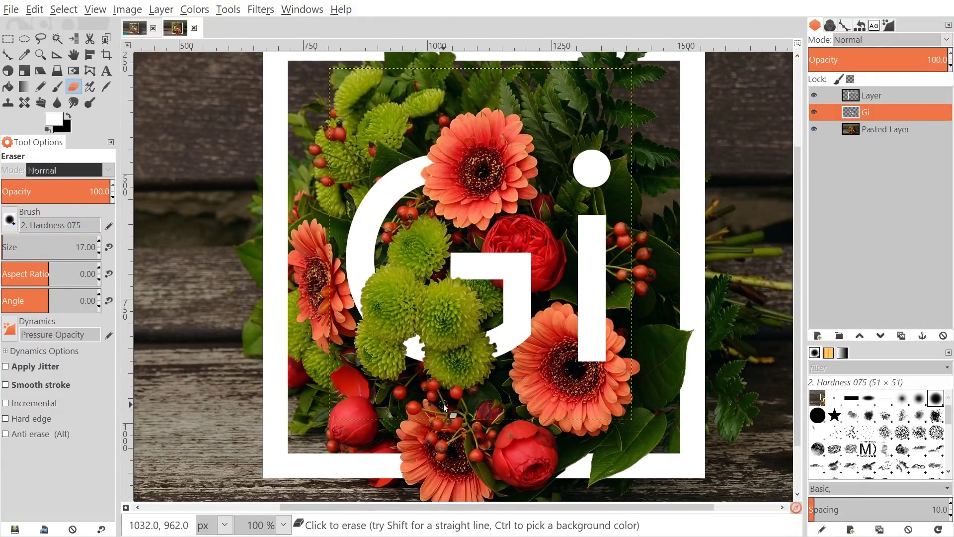
Examine the erased edges of the G around the green flowers for petal tips with dark fringes.
{"action": "left_click_drag", "start_coordinate": [442, 404], "coordinate": [453, 367]}
{"action": "scroll", "coordinate": [491, 330], "scroll_direction": "up", "scroll_amount": 2}
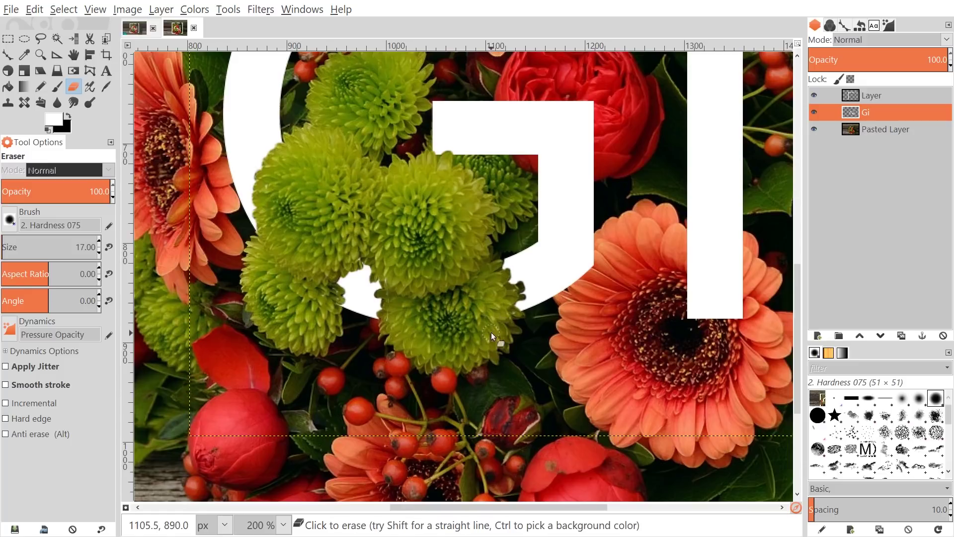
{"action": "left_click_drag", "start_coordinate": [310, 267], "coordinate": [397, 361]}
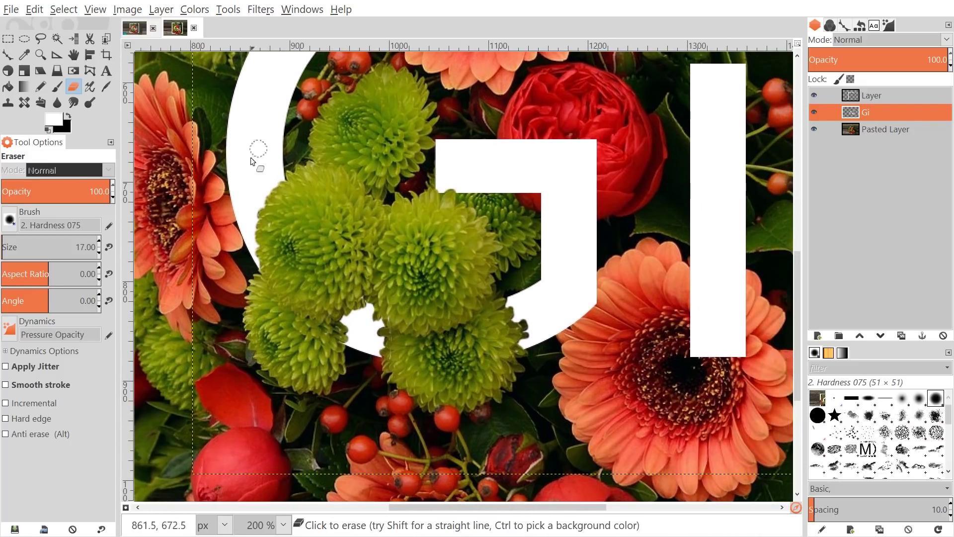
{"action": "scroll", "coordinate": [432, 328], "scroll_direction": "down", "scroll_amount": 3}
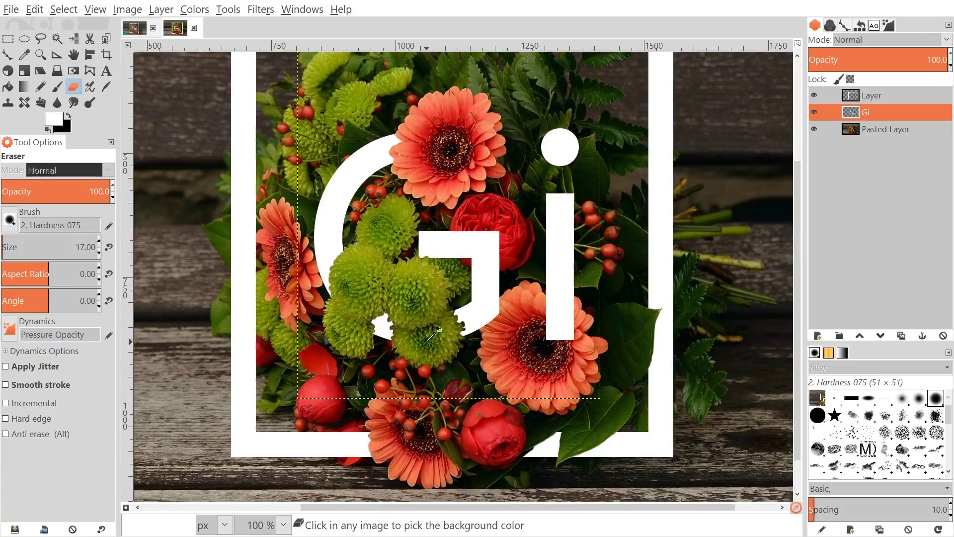
{"action": "scroll", "coordinate": [432, 334], "scroll_direction": "up", "scroll_amount": 4}
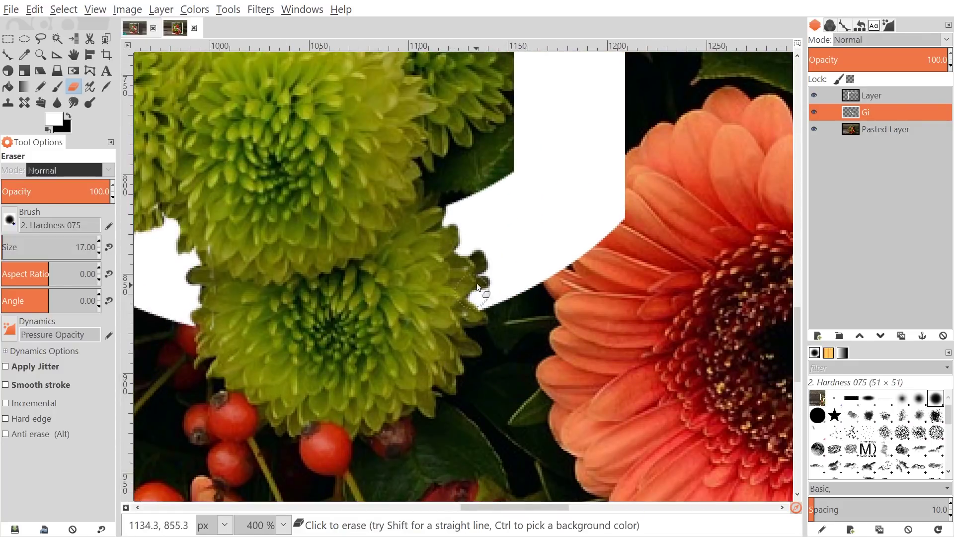
{"action": "scroll", "coordinate": [480, 279], "scroll_direction": "up", "scroll_amount": 1}
{"action": "scroll", "coordinate": [437, 271], "scroll_direction": "down", "scroll_amount": 2}
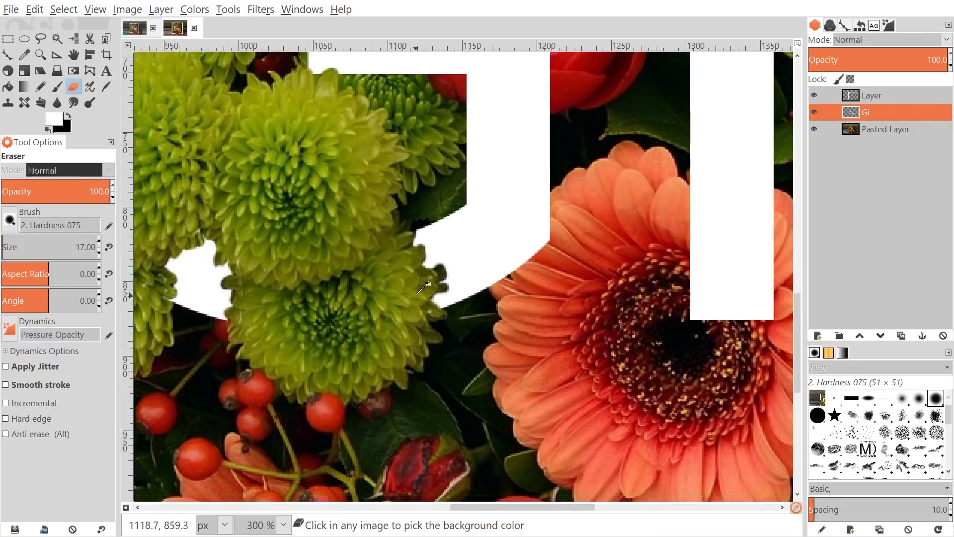
{"action": "scroll", "coordinate": [447, 308], "scroll_direction": "down", "scroll_amount": 3}
{"action": "scroll", "coordinate": [497, 298], "scroll_direction": "up", "scroll_amount": 3}
{"action": "scroll", "coordinate": [478, 222], "scroll_direction": "up", "scroll_amount": 3}
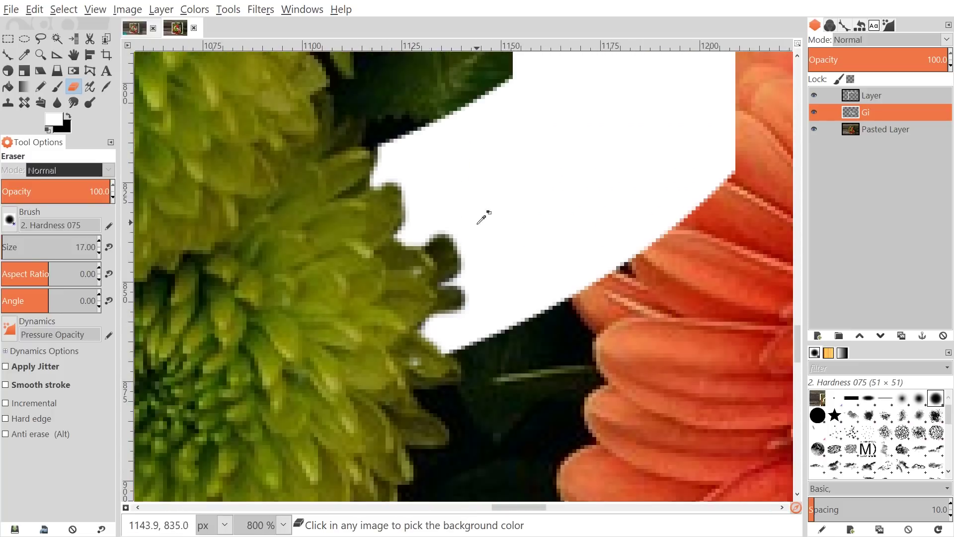
Use Anti erase to restore the white G over the dark fringes at the lower green flower's right edge.
{"action": "mouse_move", "coordinate": [412, 291]}
{"action": "left_mouse_down"}
{"action": "mouse_move", "coordinate": [481, 179]}
{"action": "mouse_move", "coordinate": [493, 247]}
{"action": "mouse_move", "coordinate": [490, 261]}
{"action": "mouse_move", "coordinate": [487, 173]}
{"action": "mouse_move", "coordinate": [460, 149]}
{"action": "mouse_move", "coordinate": [456, 96]}
{"action": "mouse_move", "coordinate": [439, 89]}
{"action": "mouse_move", "coordinate": [462, 110]}
{"action": "left_mouse_up"}
{"action": "key", "text": "alt"}
{"action": "scroll", "coordinate": [671, 400], "scroll_direction": "down", "scroll_amount": 4}
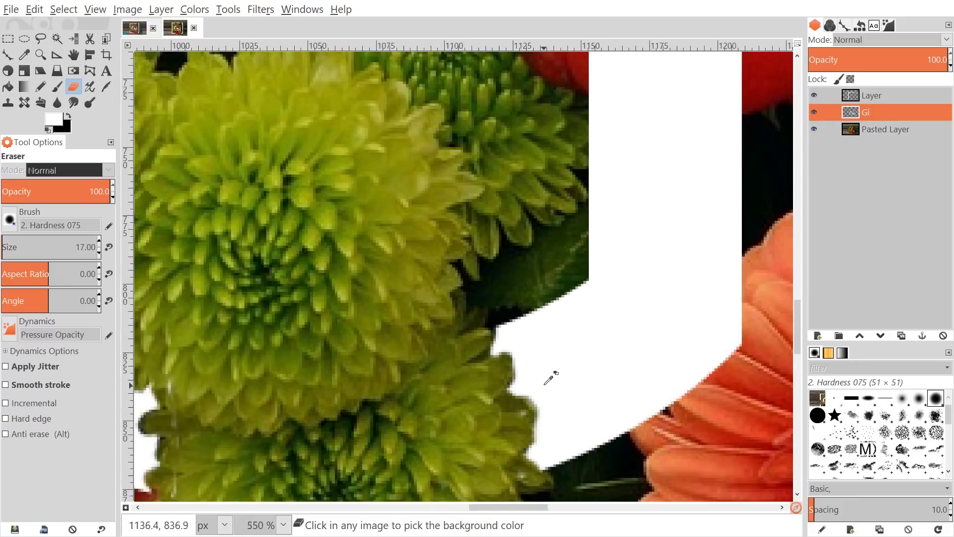
Set the eraser size to 10 and anti-erase the dark fringes along the right side of the gap between the green flowers.
{"action": "scroll", "coordinate": [461, 369], "scroll_direction": "up", "scroll_amount": 2}
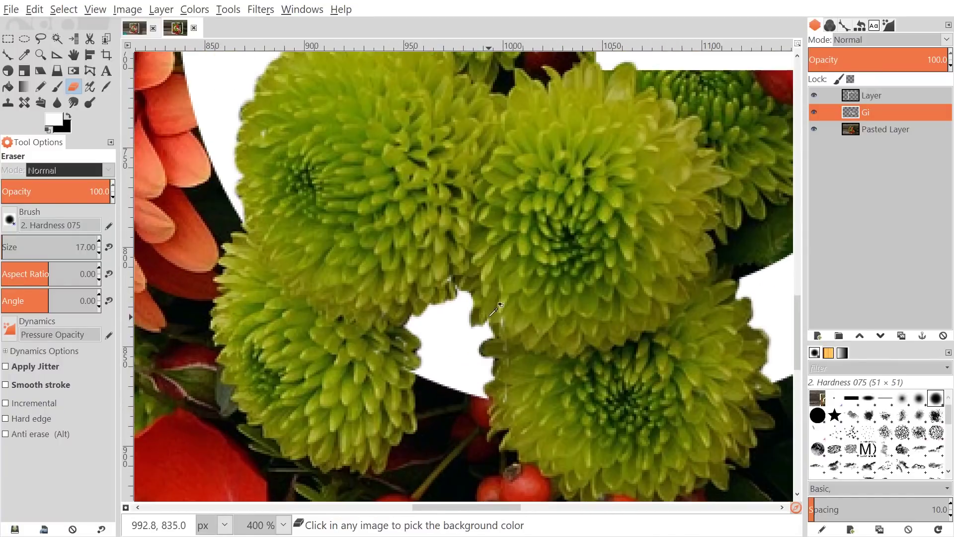
{"action": "key", "text": "bracketleft"}
{"action": "key", "text": "bracketleft"}
{"action": "key", "text": "bracketleft"}
{"action": "key", "text": "bracketleft"}
{"action": "key", "text": "bracketleft"}
{"action": "key", "text": "bracketleft"}
{"action": "key", "text": "bracketleft"}
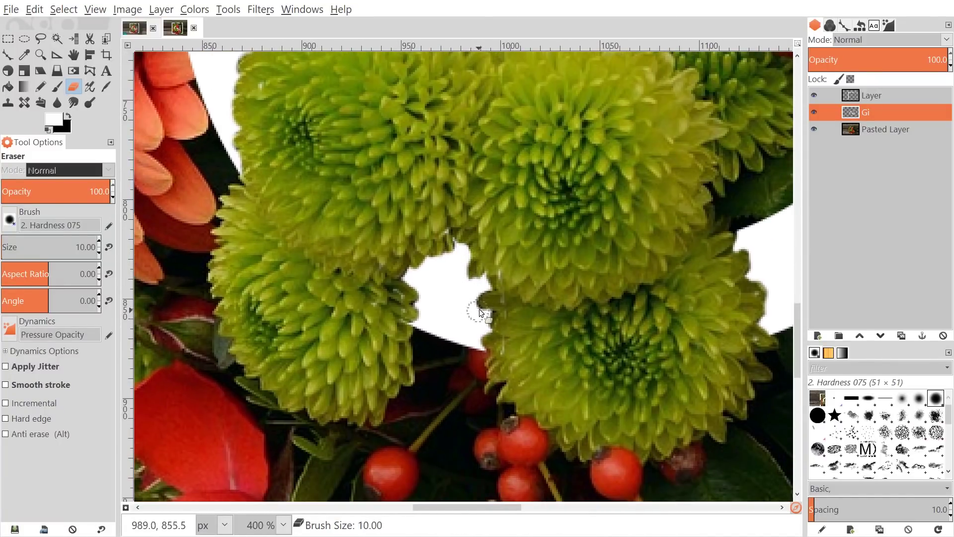
{"action": "scroll", "coordinate": [474, 322], "scroll_direction": "up", "scroll_amount": 3}
{"action": "left_click", "coordinate": [493, 314], "text": "ctrl"}
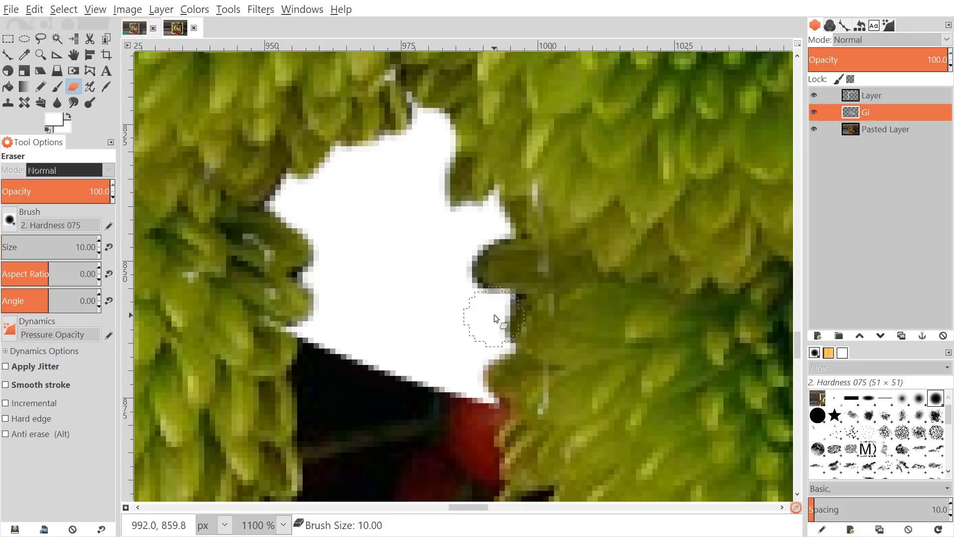
{"action": "mouse_move", "coordinate": [490, 315]}
{"action": "left_mouse_down"}
{"action": "mouse_move", "coordinate": [459, 280]}
{"action": "mouse_move", "coordinate": [461, 254]}
{"action": "left_mouse_up"}
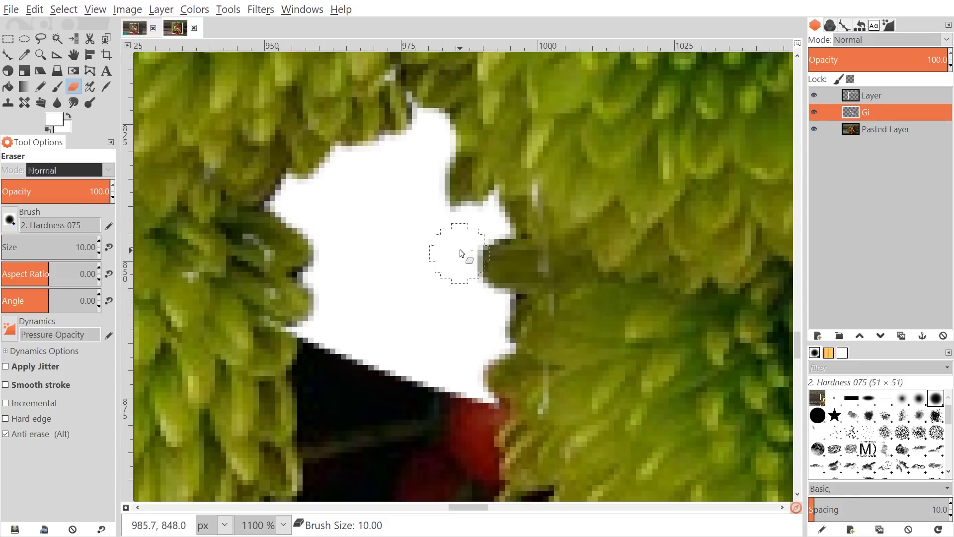
{"action": "mouse_move", "coordinate": [494, 317]}
{"action": "left_mouse_down"}
{"action": "mouse_move", "coordinate": [501, 327]}
{"action": "mouse_move", "coordinate": [509, 315]}
{"action": "mouse_move", "coordinate": [441, 346]}
{"action": "left_mouse_up"}
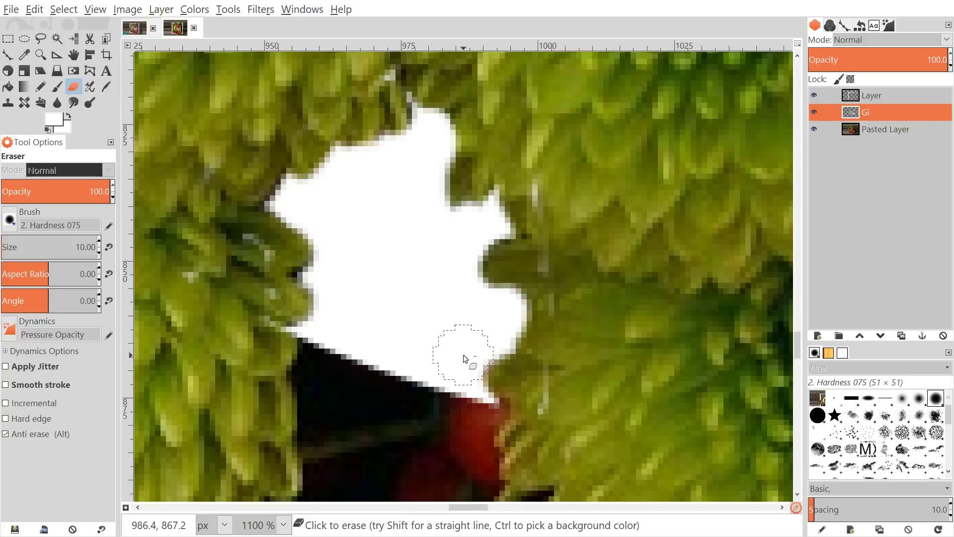
Lower the Gi text layer's opacity to 47.9 and erase the i's stem over the petals of the lower orange gerbera.
{"action": "scroll", "coordinate": [426, 277], "scroll_direction": "down", "scroll_amount": 2}
{"action": "scroll", "coordinate": [358, 387], "scroll_direction": "up", "scroll_amount": 3}
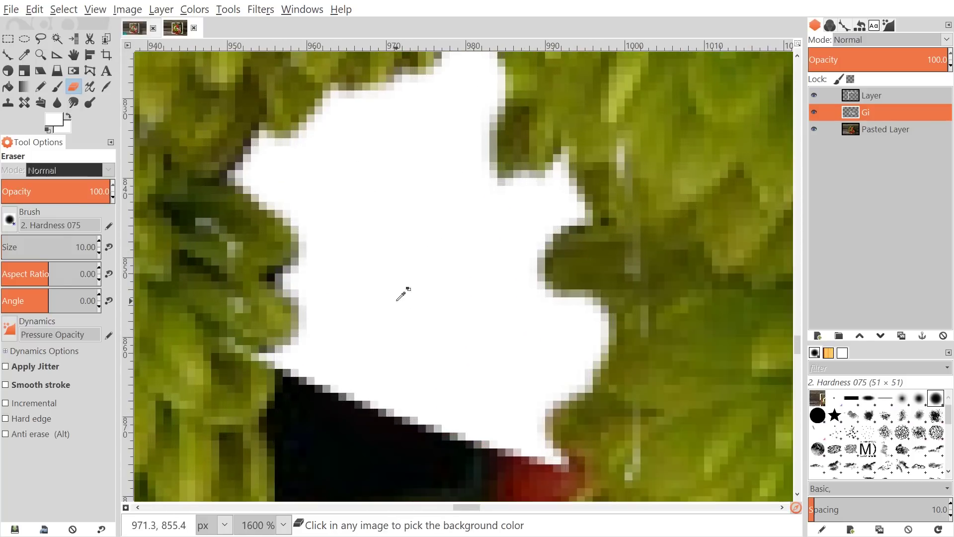
{"action": "scroll", "coordinate": [396, 300], "scroll_direction": "down", "scroll_amount": 4}
{"action": "scroll", "coordinate": [467, 384], "scroll_direction": "down", "scroll_amount": 1}
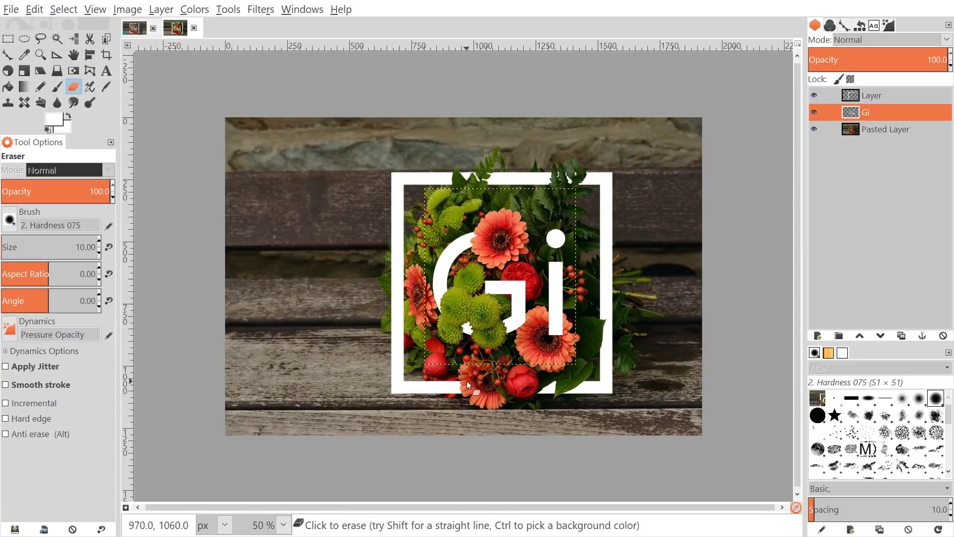
{"action": "scroll", "coordinate": [481, 338], "scroll_direction": "up", "scroll_amount": 2}
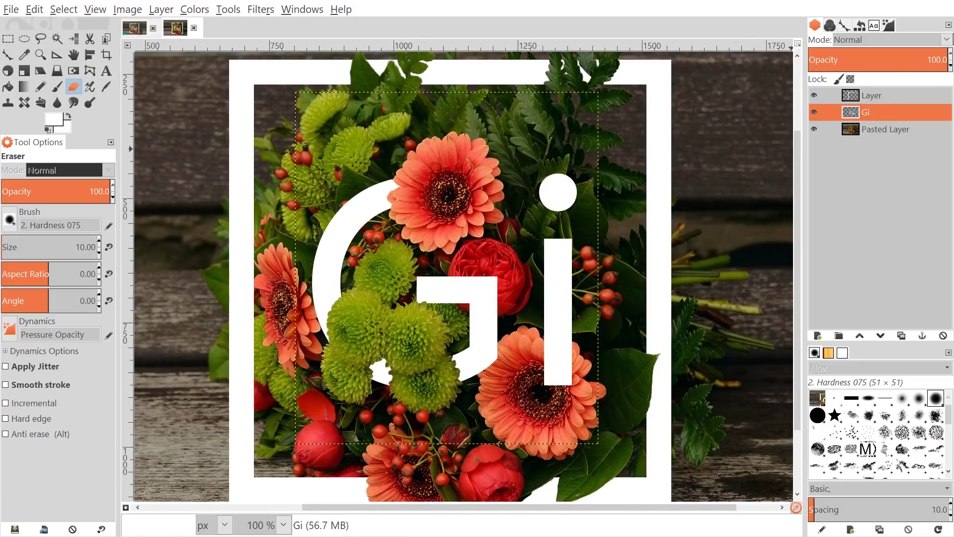
{"action": "left_click", "coordinate": [887, 59]}
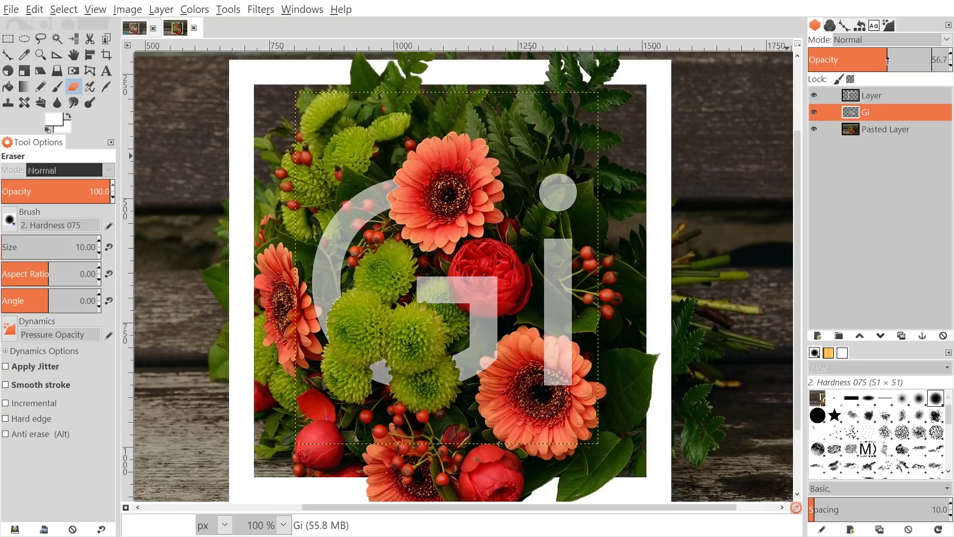
{"action": "left_click_drag", "start_coordinate": [888, 60], "coordinate": [875, 60]}
{"action": "scroll", "coordinate": [565, 335], "scroll_direction": "up", "scroll_amount": 3}
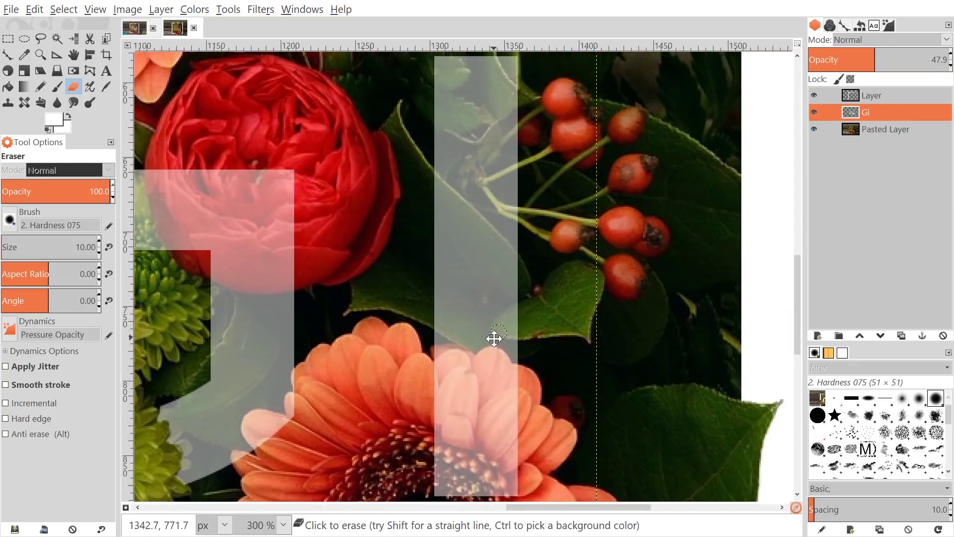
{"action": "scroll", "coordinate": [494, 338], "scroll_direction": "down", "scroll_amount": 2}
{"action": "scroll", "coordinate": [486, 220], "scroll_direction": "up", "scroll_amount": 3}
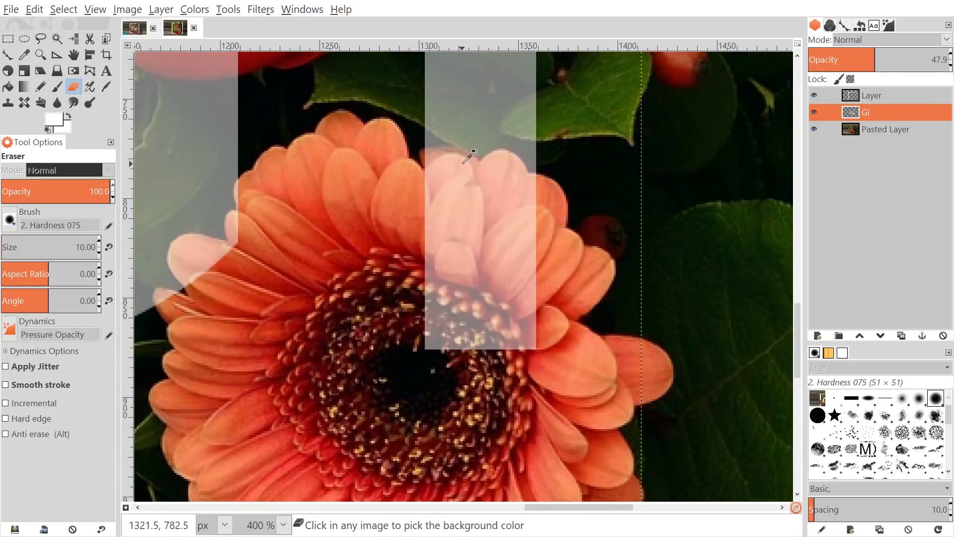
{"action": "scroll", "coordinate": [464, 162], "scroll_direction": "up", "scroll_amount": 2}
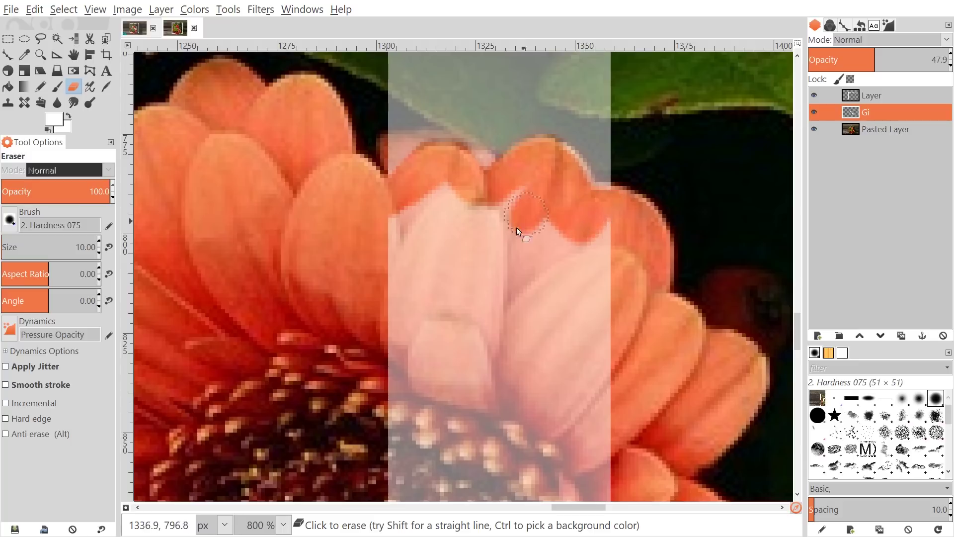
Erase the upper edge of the i's dot over the overhanging leaf tips, reducing the eraser size to 2 for the fine edges.
{"action": "scroll", "coordinate": [517, 298], "scroll_direction": "down", "scroll_amount": 4}
{"action": "scroll", "coordinate": [492, 298], "scroll_direction": "down", "scroll_amount": 2}
{"action": "scroll", "coordinate": [398, 198], "scroll_direction": "up", "scroll_amount": 2}
{"action": "scroll", "coordinate": [356, 163], "scroll_direction": "up", "scroll_amount": 4}
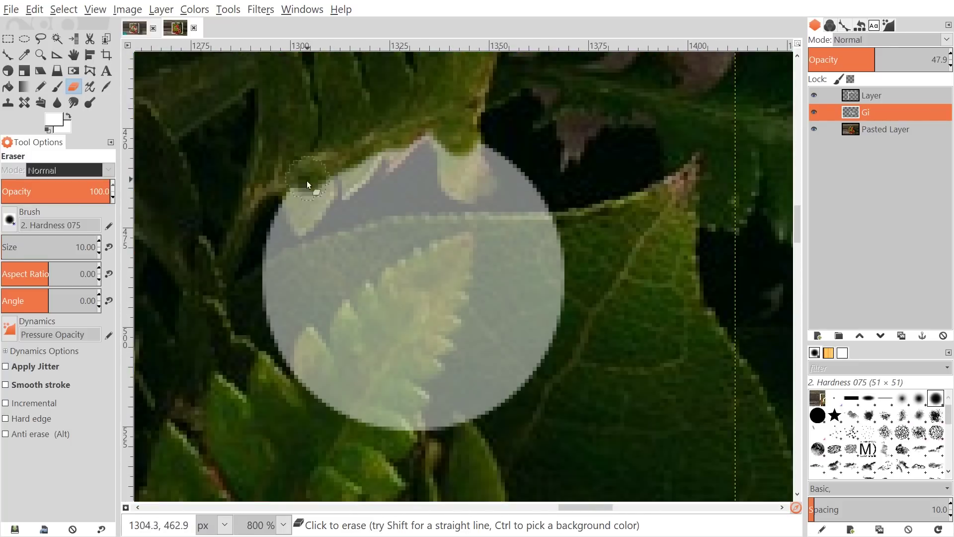
{"action": "key", "text": "bracketleft"}
{"action": "key", "text": "bracketleft"}
{"action": "key", "text": "bracketleft"}
{"action": "key", "text": "bracketleft"}
{"action": "scroll", "coordinate": [440, 163], "scroll_direction": "up", "scroll_amount": 1}
{"action": "key", "text": "bracketleft"}
{"action": "key", "text": "bracketleft"}
{"action": "key", "text": "bracketleft"}
{"action": "key", "text": "bracketleft"}
{"action": "left_click_drag", "start_coordinate": [378, 199], "coordinate": [363, 171]}
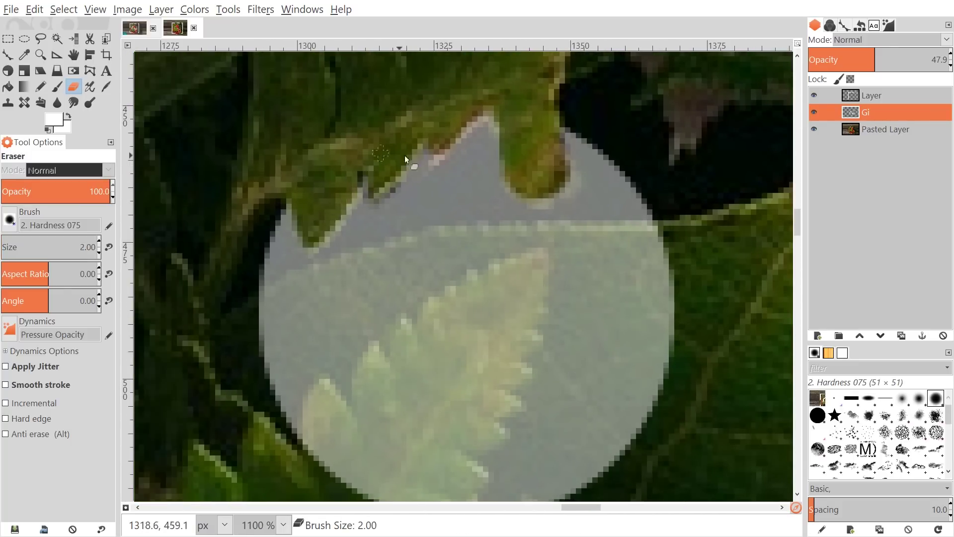
Restore the Gi text layer's opacity to 100 and compare the whole composition with the finished reference image.
{"action": "scroll", "coordinate": [492, 233], "scroll_direction": "down", "scroll_amount": 10}
{"action": "left_click_drag", "start_coordinate": [875, 60], "coordinate": [950, 59]}
{"action": "scroll", "coordinate": [414, 265], "scroll_direction": "up", "scroll_amount": 1}
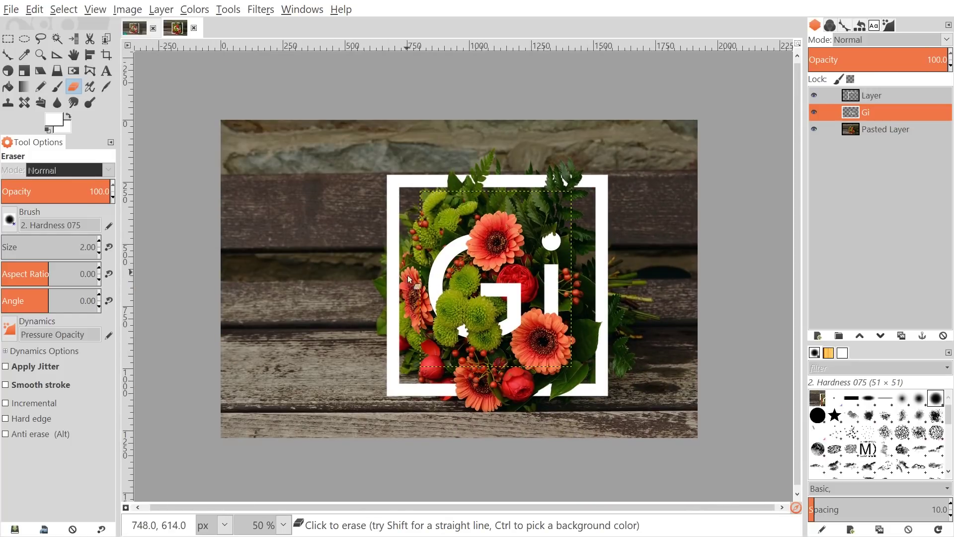
{"action": "scroll", "coordinate": [514, 307], "scroll_direction": "right", "scroll_amount": 2}
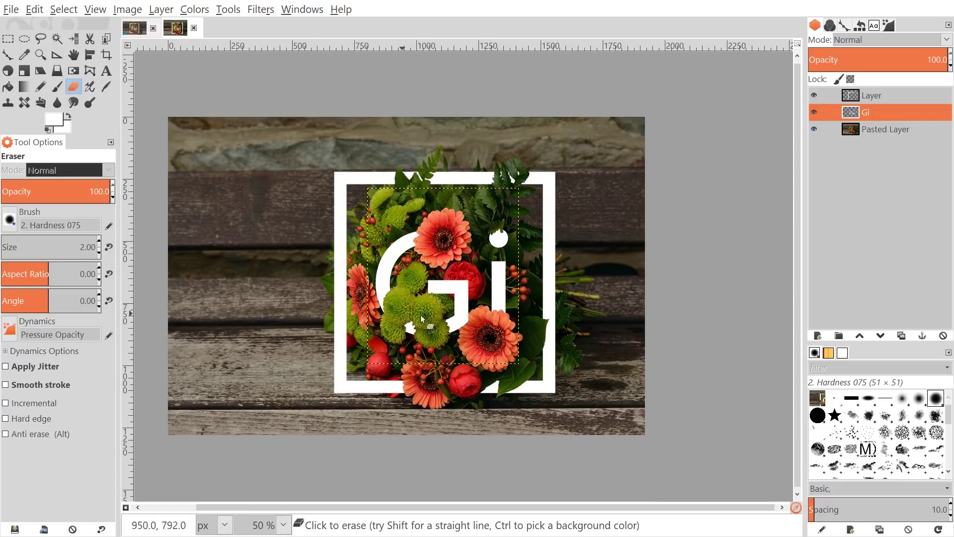
{"action": "left_click_drag", "start_coordinate": [524, 286], "coordinate": [502, 315]}
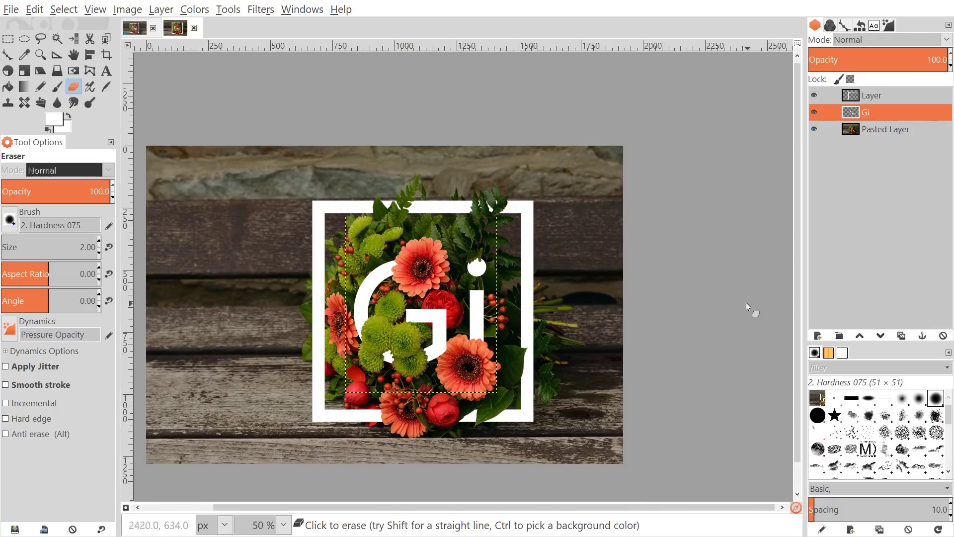
{"action": "left_click_drag", "start_coordinate": [746, 303], "coordinate": [796, 297]}
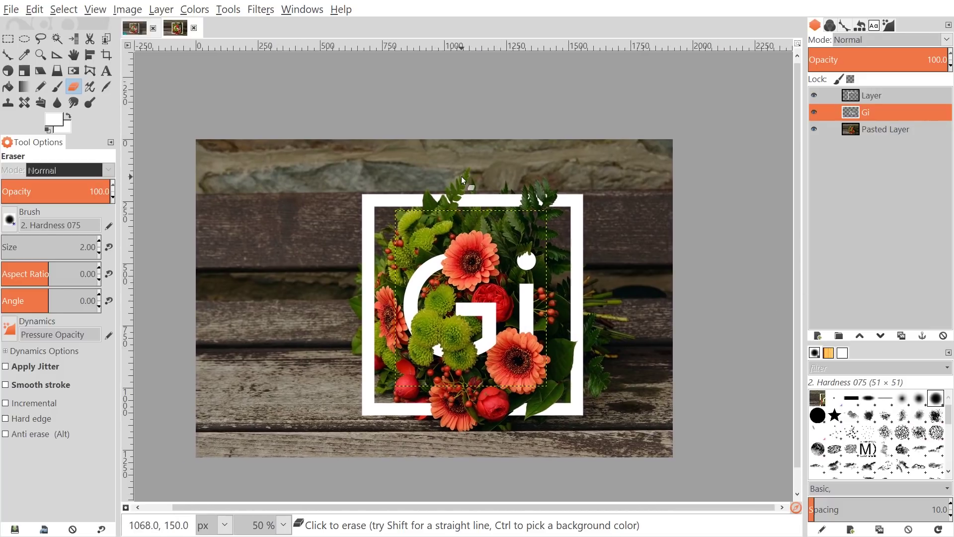
{"action": "left_click", "coordinate": [132, 28]}
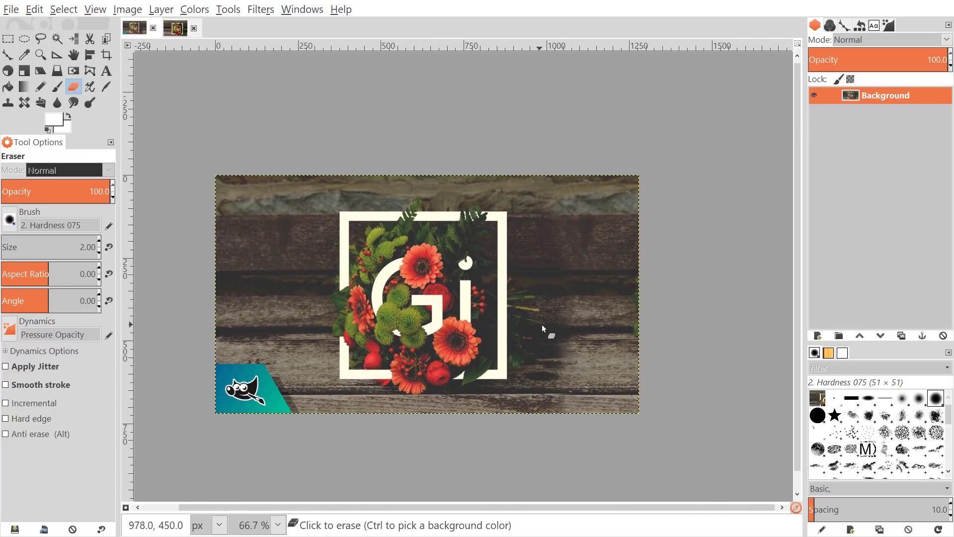
{"action": "scroll", "coordinate": [580, 322], "scroll_direction": "left", "scroll_amount": 3}
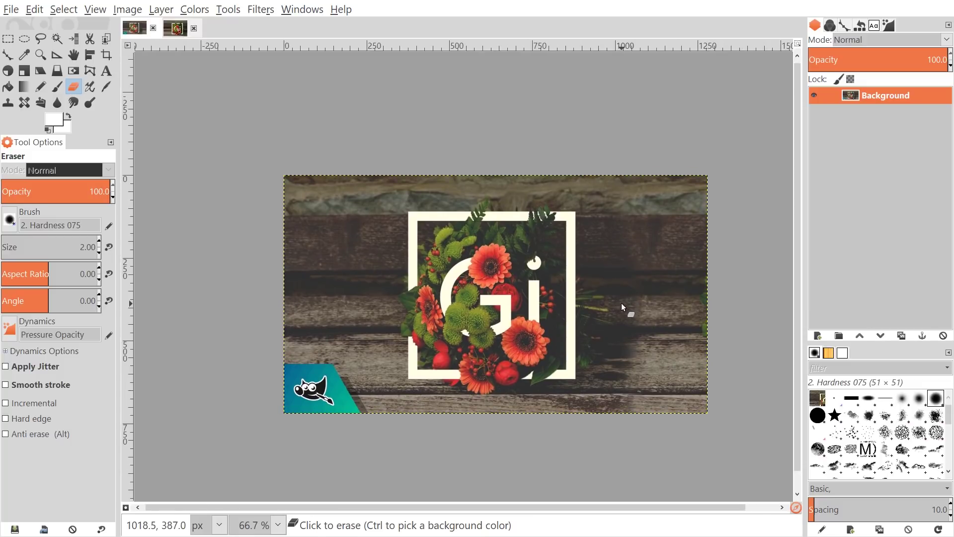
Return to the working composition and create a new layer from the visible image above the frame layer.
{"action": "left_click", "coordinate": [178, 31]}
{"action": "left_click", "coordinate": [872, 95]}
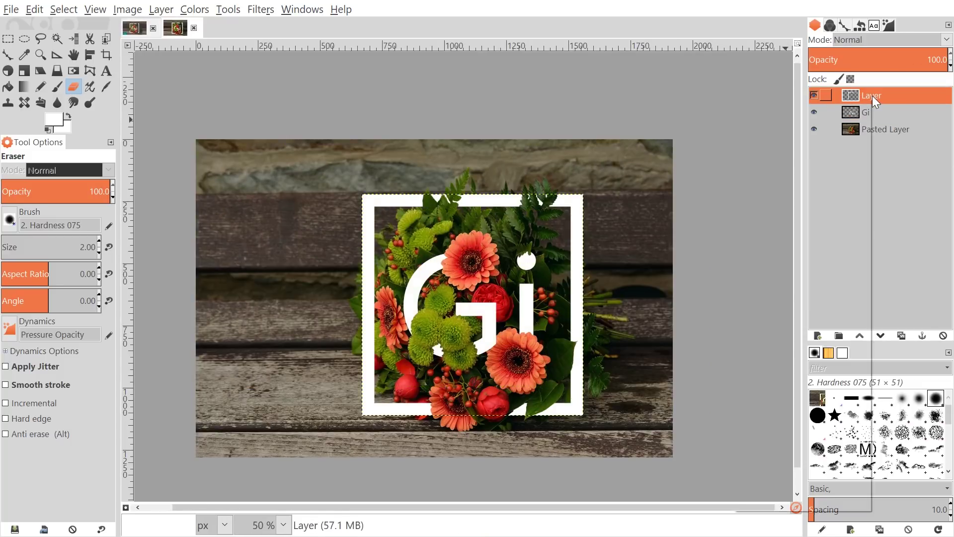
{"action": "right_click", "coordinate": [872, 95]}
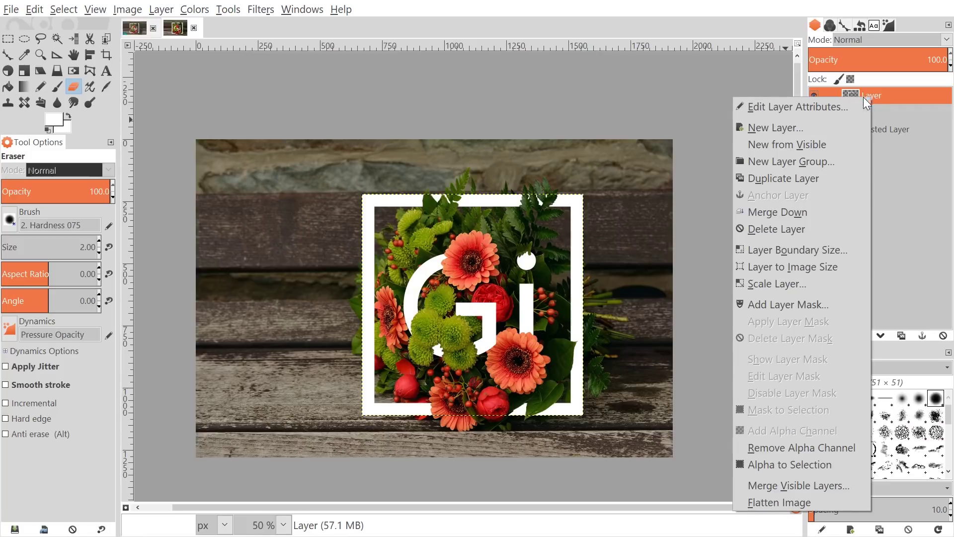
{"action": "left_click", "coordinate": [809, 144]}
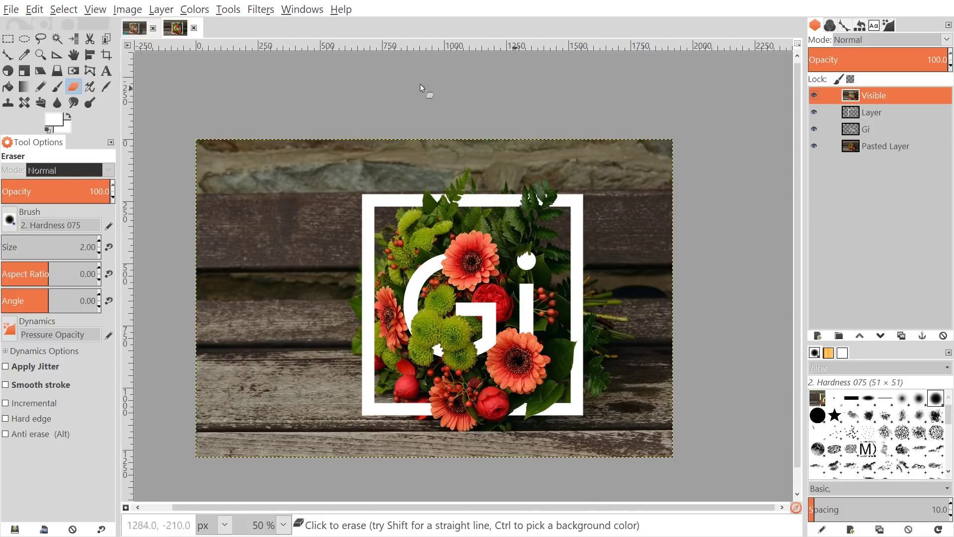
Apply Curves to the merged layer's Value channel, raising the black point and adding a shadow point at x 59, y 59.
{"action": "left_click", "coordinate": [184, 10]}
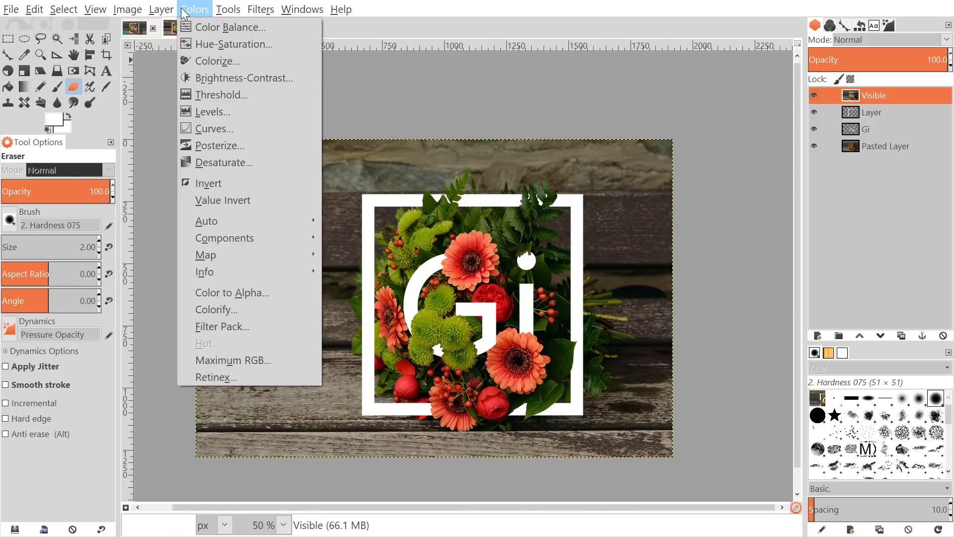
{"action": "left_click", "coordinate": [219, 128]}
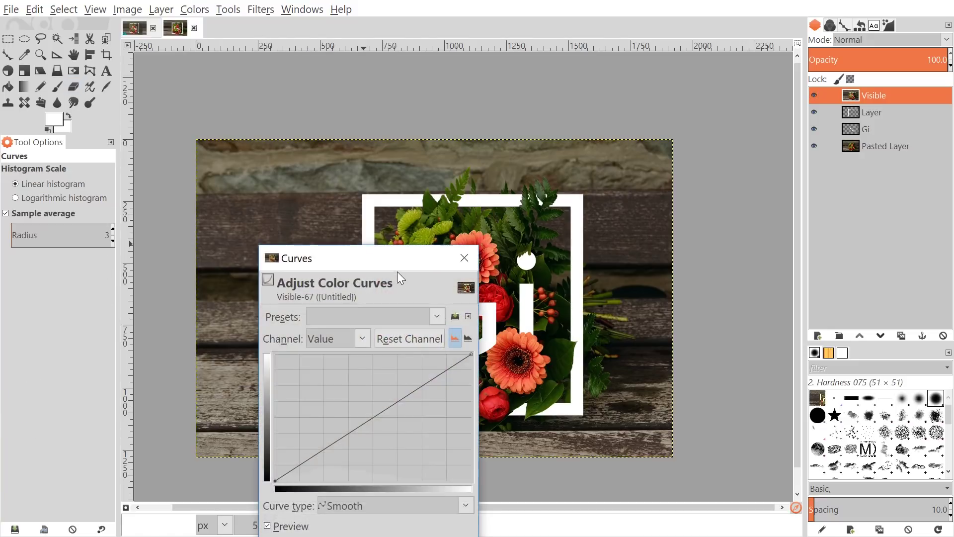
{"action": "left_click_drag", "start_coordinate": [387, 252], "coordinate": [248, 71]}
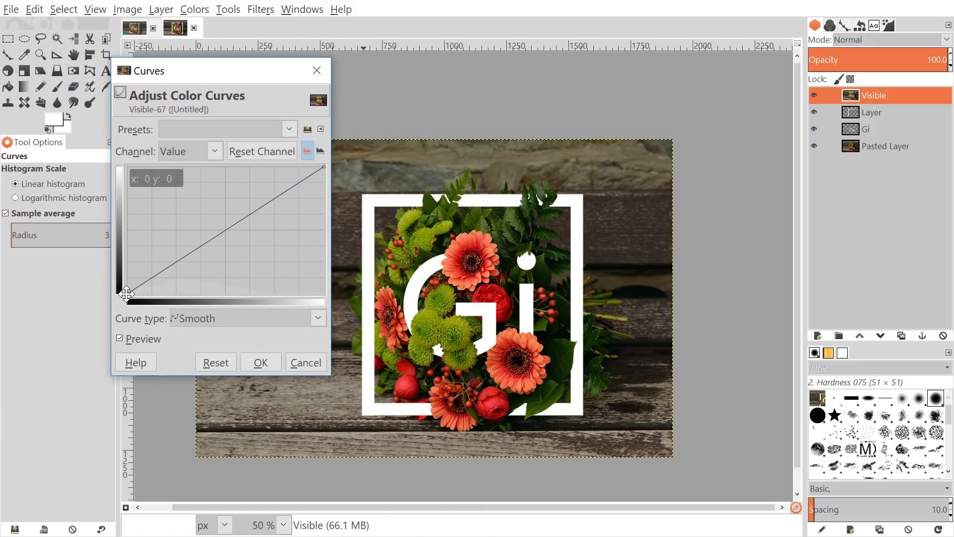
{"action": "left_click_drag", "start_coordinate": [126, 292], "coordinate": [125, 281]}
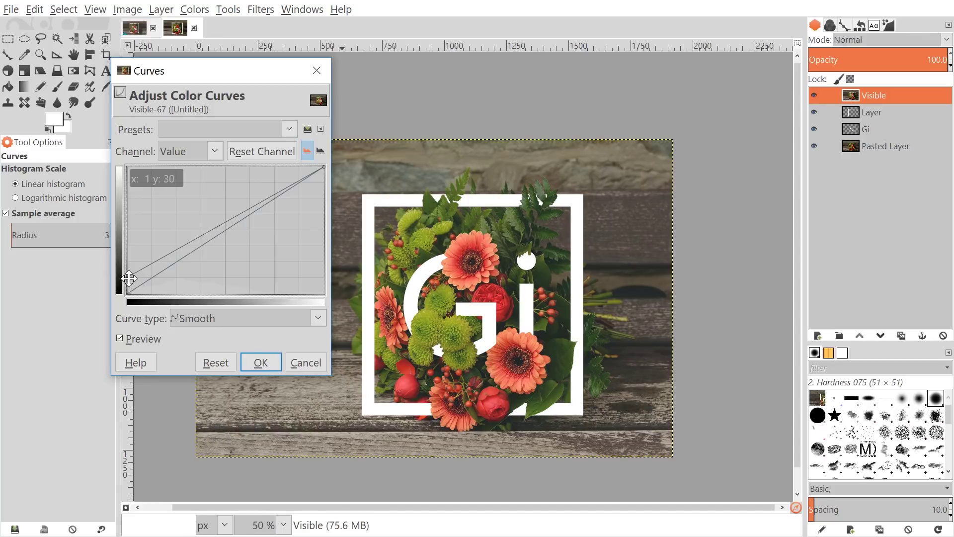
{"action": "left_click_drag", "start_coordinate": [127, 277], "coordinate": [128, 274]}
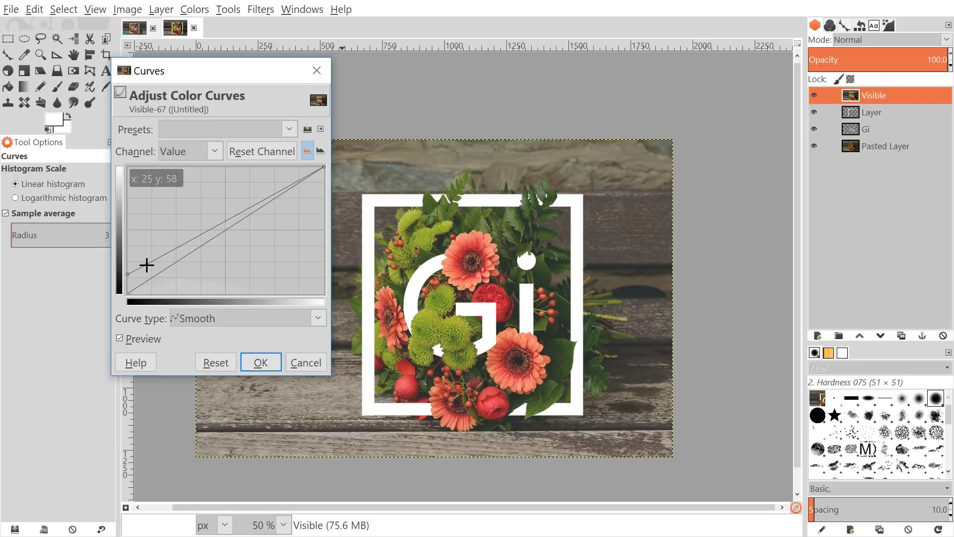
{"action": "left_click_drag", "start_coordinate": [147, 264], "coordinate": [172, 264]}
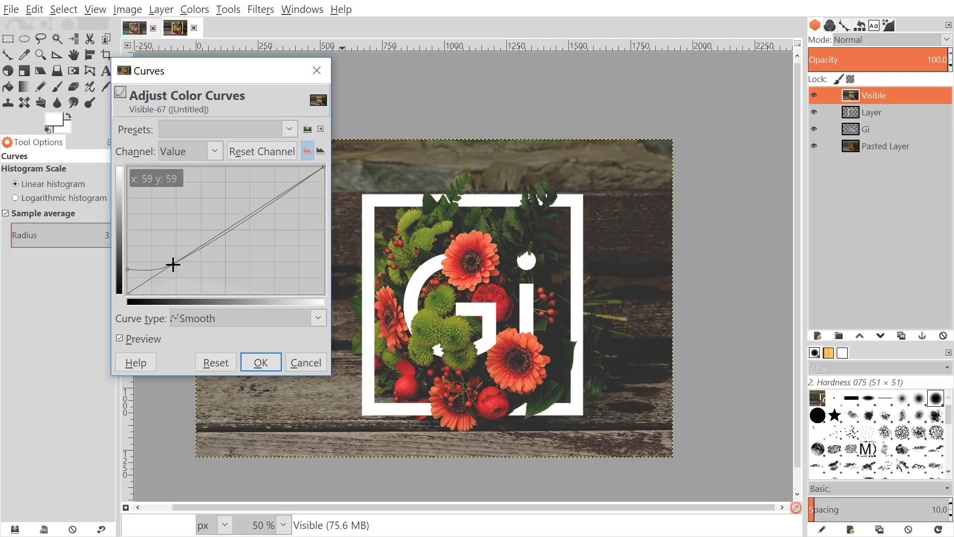
{"action": "left_click", "coordinate": [120, 339]}
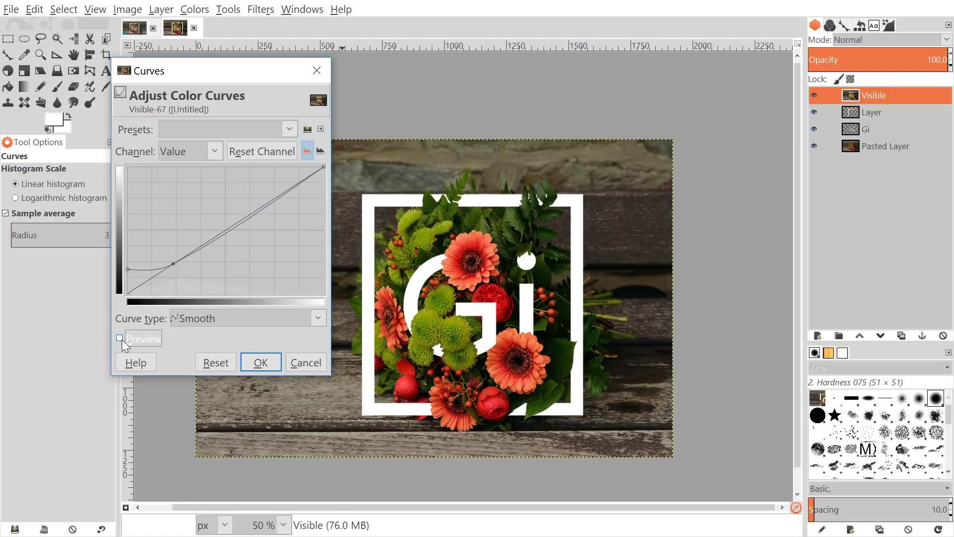
{"action": "left_click", "coordinate": [121, 339]}
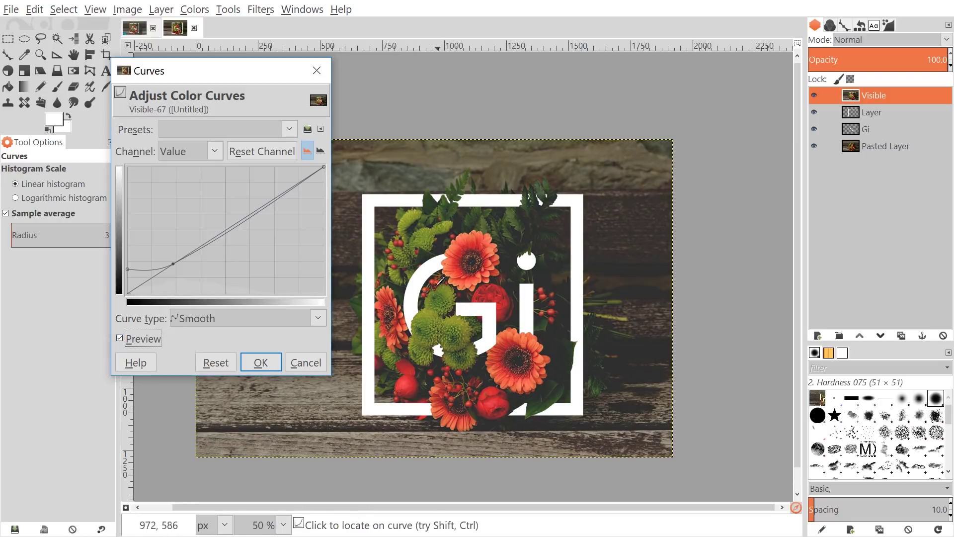
{"action": "left_click", "coordinate": [266, 363]}
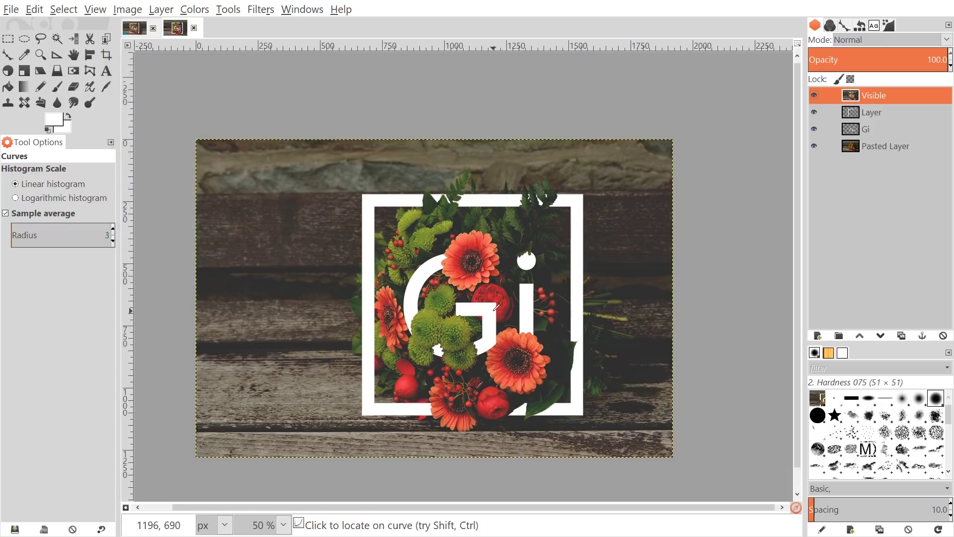